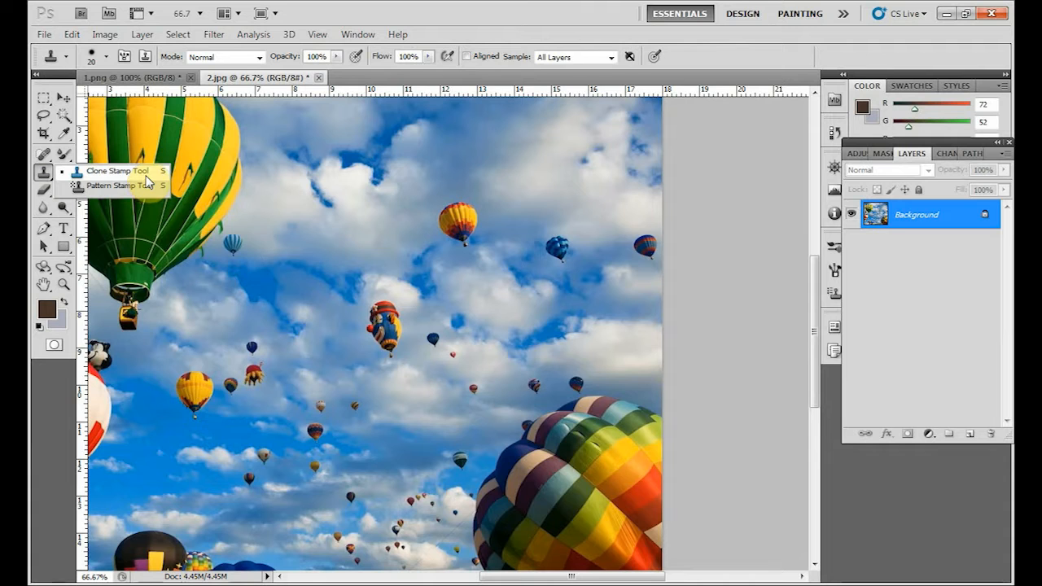
Choose the Clone Stamp tool and inspect the small balloons in the sky at close range.
click(146, 179)
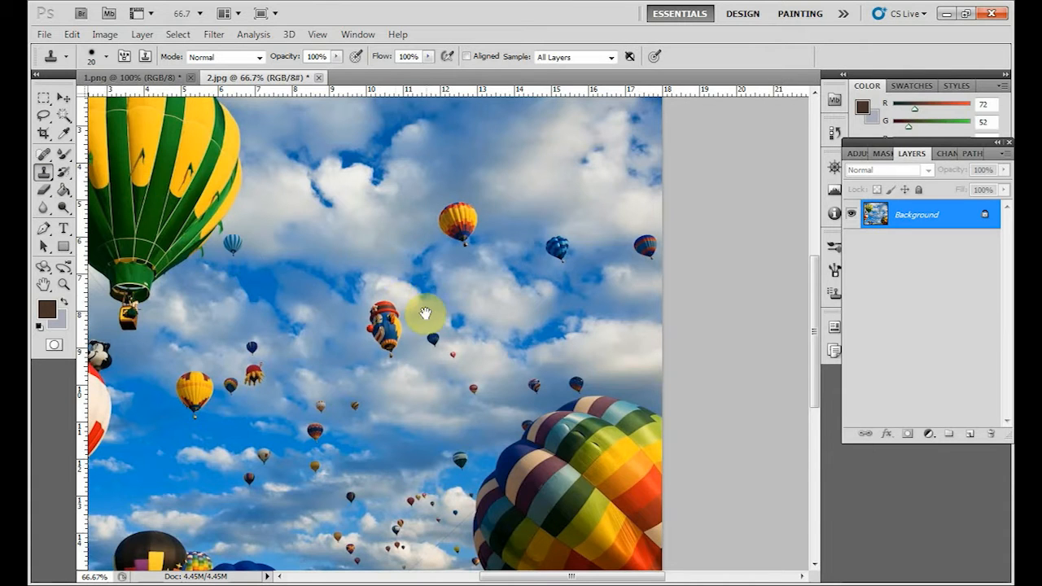
mouse_move(421, 312)
mouse_down()
mouse_move(590, 275)
mouse_move(593, 286)
mouse_move(401, 248)
mouse_up()
drag(531, 421, 515, 332)
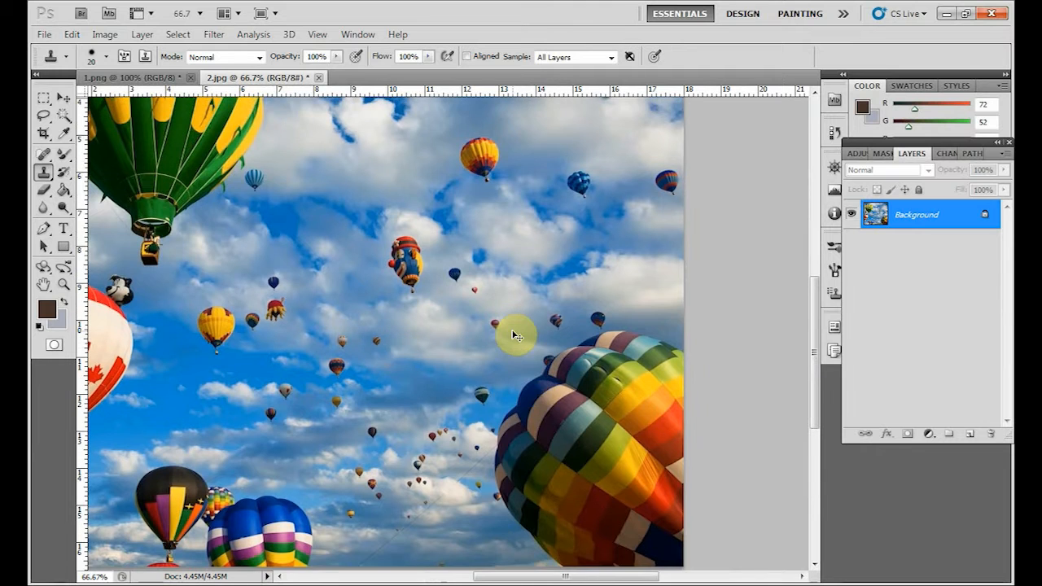
key(ctrl+plus)
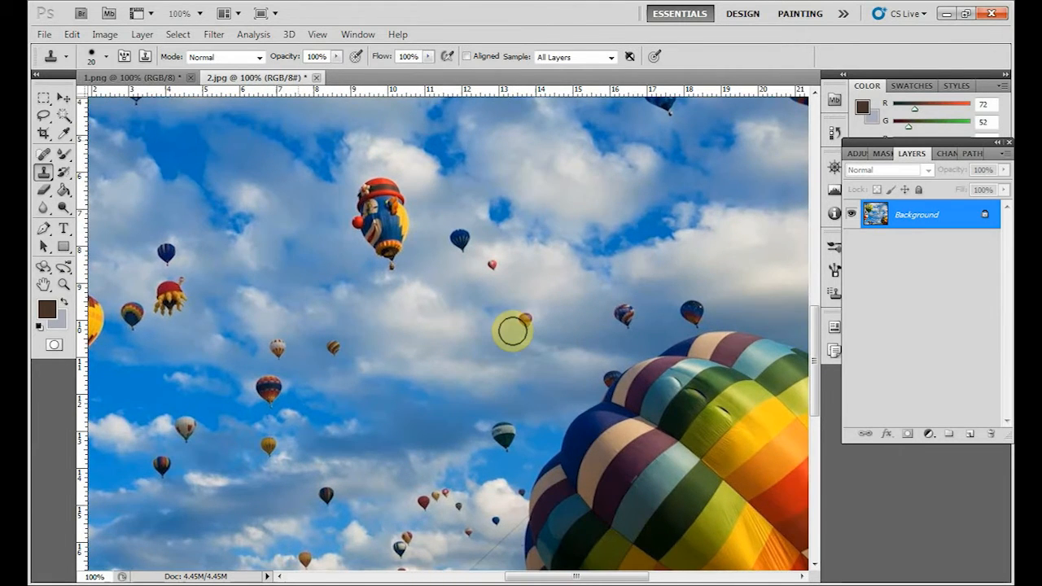
key(ctrl+plus)
mouse_move(445, 387)
mouse_down()
mouse_move(474, 307)
mouse_move(488, 300)
mouse_move(449, 307)
mouse_move(464, 296)
mouse_move(454, 382)
mouse_move(467, 366)
mouse_move(432, 389)
mouse_up()
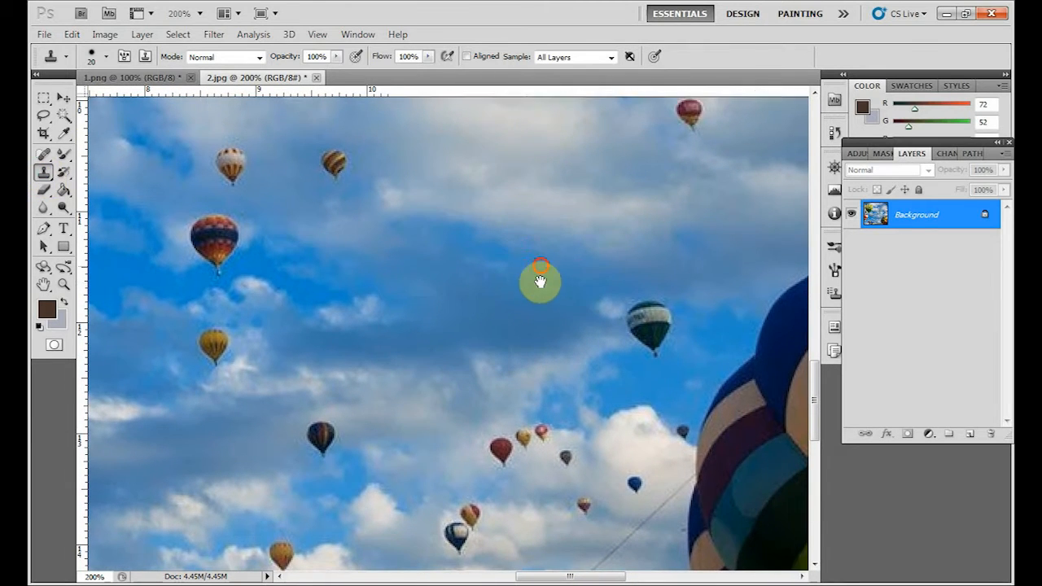
mouse_move(540, 282)
mouse_down()
mouse_move(528, 328)
mouse_move(533, 276)
mouse_up()
key(ctrl+minus)
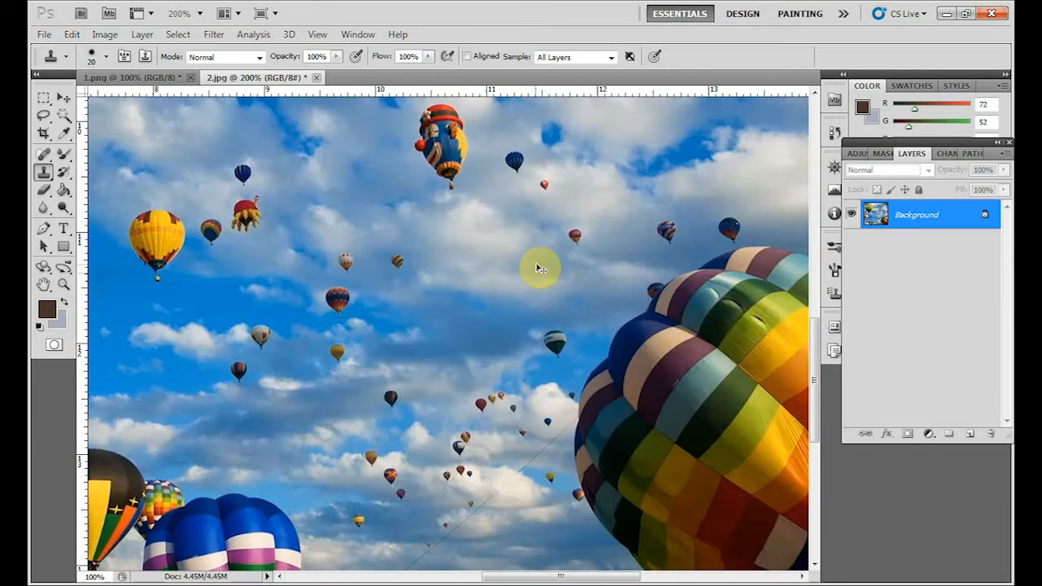
key(ctrl+0)
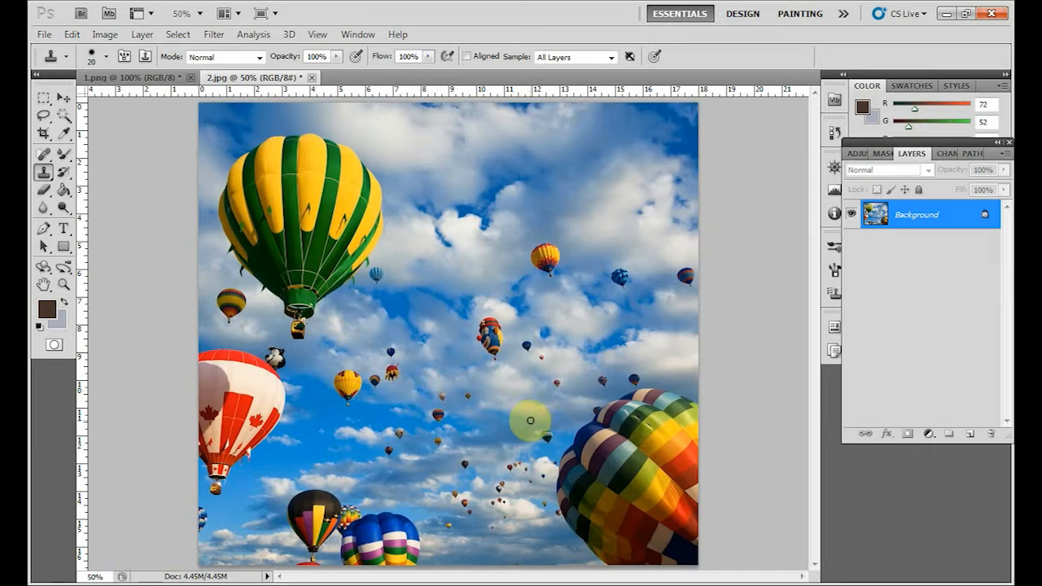
Remove the small dark multicoloured balloon left of centre by cloning nearby sky over it with a 7 px brush.
key(ctrl+plus)
key(ctrl+plus)
key(ctrl+plus)
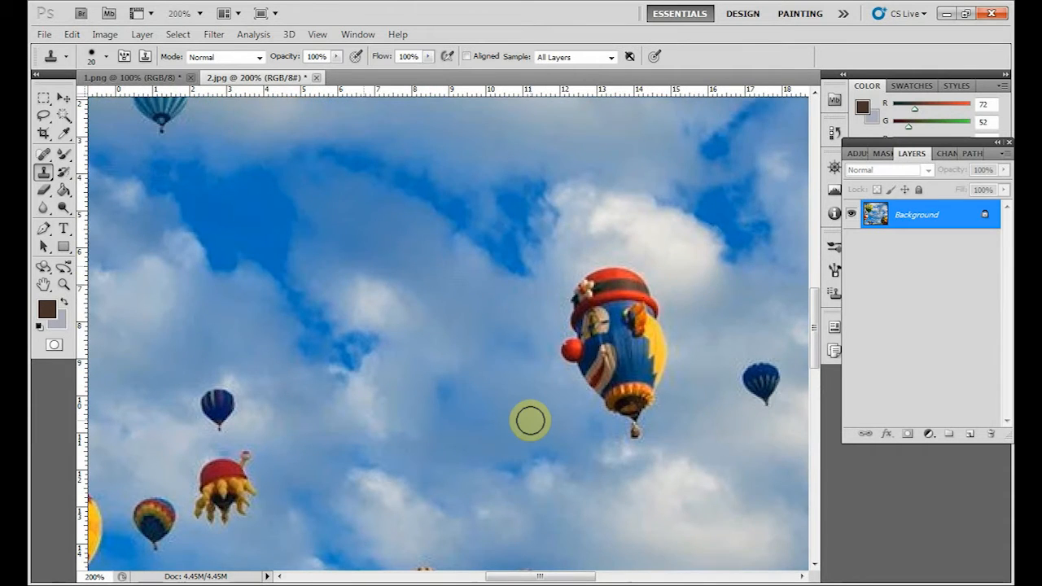
drag(463, 475, 595, 211)
drag(571, 465, 593, 351)
key(ctrl+plus)
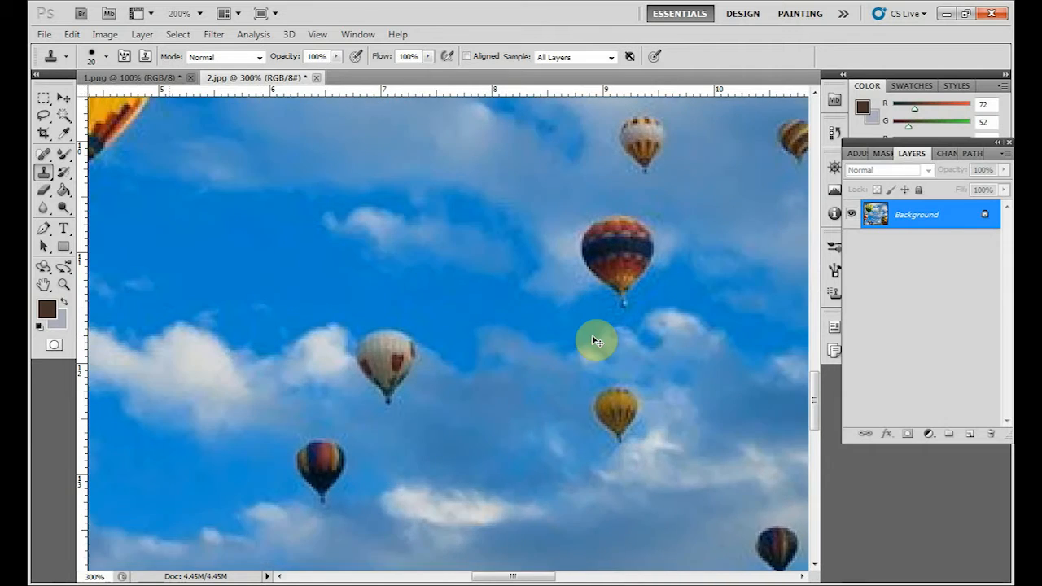
key(ctrl+plus)
drag(421, 374, 514, 216)
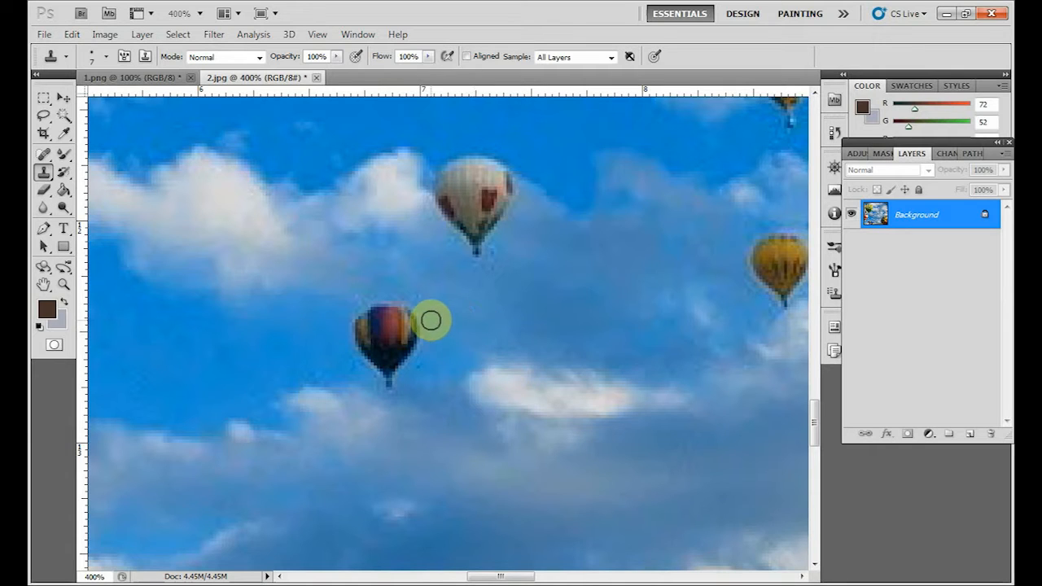
mouse_move(395, 309)
mouse_down()
mouse_move(422, 317)
mouse_move(403, 324)
mouse_move(401, 349)
mouse_up()
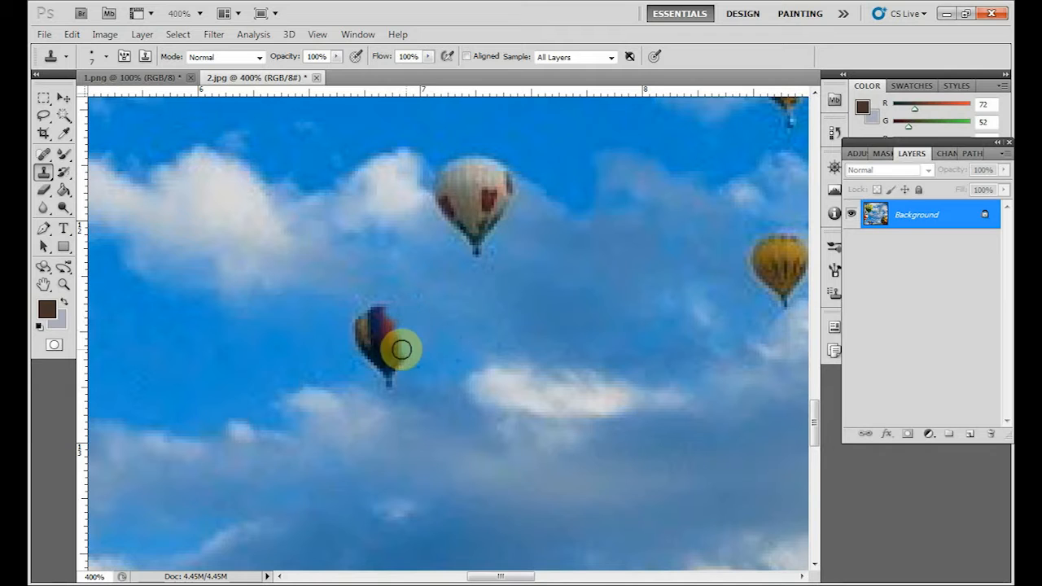
alt+click(440, 370)
mouse_move(392, 379)
mouse_down()
mouse_move(398, 349)
mouse_move(367, 363)
mouse_move(394, 348)
mouse_move(382, 356)
mouse_move(410, 315)
mouse_move(380, 299)
mouse_move(380, 322)
mouse_move(389, 319)
mouse_move(360, 307)
mouse_move(371, 315)
mouse_move(359, 326)
mouse_move(383, 323)
mouse_move(359, 351)
mouse_move(374, 360)
mouse_move(344, 336)
mouse_move(356, 361)
mouse_move(354, 327)
mouse_move(381, 357)
mouse_up()
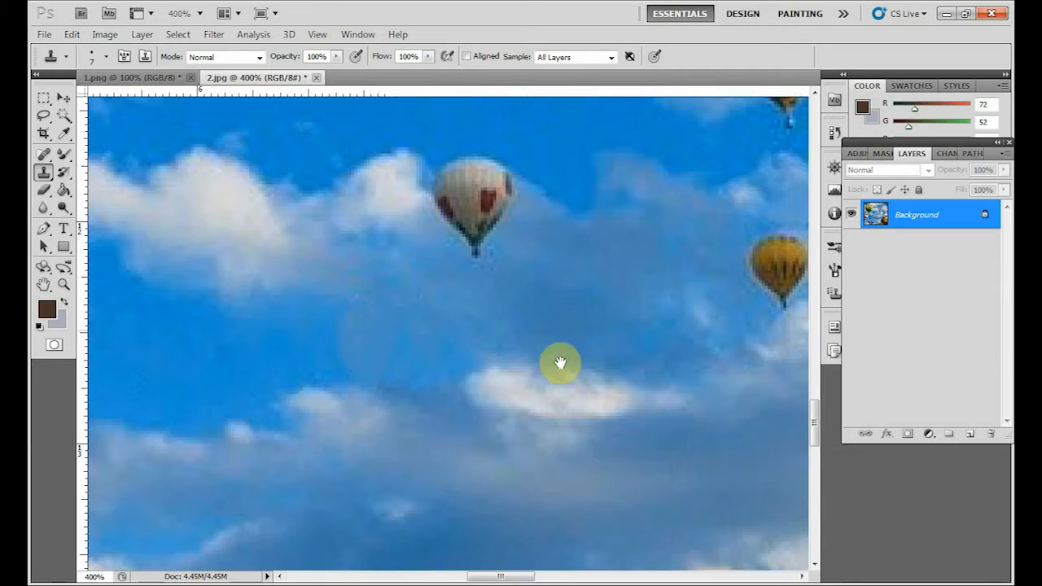
Clone surrounding cloud over the basket and lower part of the small white balloon above the cleaned spot.
drag(561, 358, 499, 524)
alt+click(491, 424)
mouse_move(469, 379)
mouse_down()
mouse_move(463, 359)
mouse_move(429, 357)
mouse_move(439, 386)
mouse_move(457, 379)
mouse_move(437, 370)
mouse_move(437, 384)
mouse_move(466, 390)
mouse_move(449, 365)
mouse_move(439, 369)
mouse_move(446, 389)
mouse_move(461, 367)
mouse_move(450, 358)
mouse_move(448, 371)
mouse_move(425, 376)
mouse_move(445, 386)
mouse_move(412, 413)
mouse_move(383, 389)
mouse_move(405, 393)
mouse_move(381, 385)
mouse_move(408, 398)
mouse_move(385, 375)
mouse_move(418, 386)
mouse_up()
alt+click(360, 385)
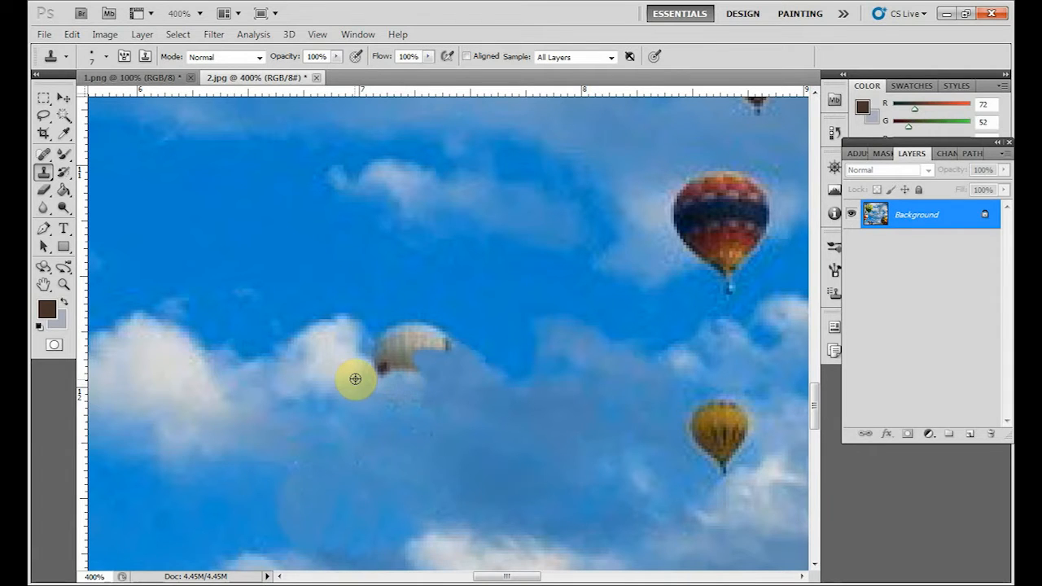
mouse_move(355, 378)
mouse_down()
mouse_move(400, 368)
mouse_move(421, 385)
mouse_move(396, 355)
mouse_up()
alt+click(434, 413)
alt+click(399, 382)
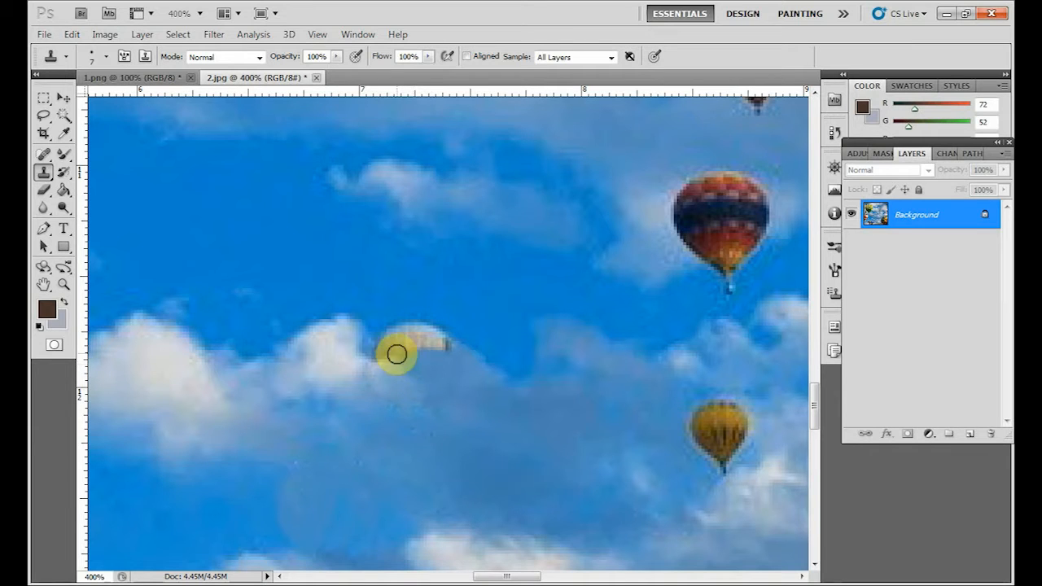
alt+click(372, 363)
click(388, 344)
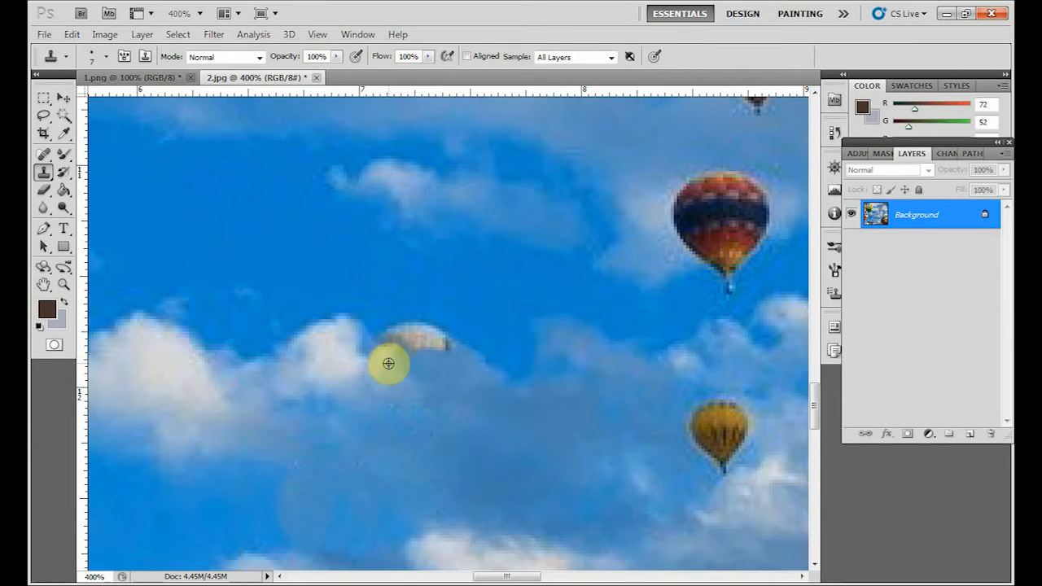
Clone out the remaining top of the white balloon with sky and cloud samples, rebuilding the cloud edge.
alt+click(388, 363)
mouse_move(393, 344)
mouse_down()
mouse_move(399, 313)
mouse_move(380, 337)
mouse_up()
alt+click(390, 322)
alt+click(398, 312)
alt+click(432, 304)
mouse_move(433, 315)
mouse_down()
mouse_move(465, 328)
mouse_move(474, 374)
mouse_move(440, 359)
mouse_move(439, 342)
mouse_move(423, 359)
mouse_move(417, 336)
mouse_move(437, 337)
mouse_move(390, 380)
mouse_move(416, 337)
mouse_move(398, 346)
mouse_move(401, 378)
mouse_move(426, 386)
mouse_up()
alt+click(474, 374)
click(440, 342)
alt+click(424, 359)
alt+click(390, 381)
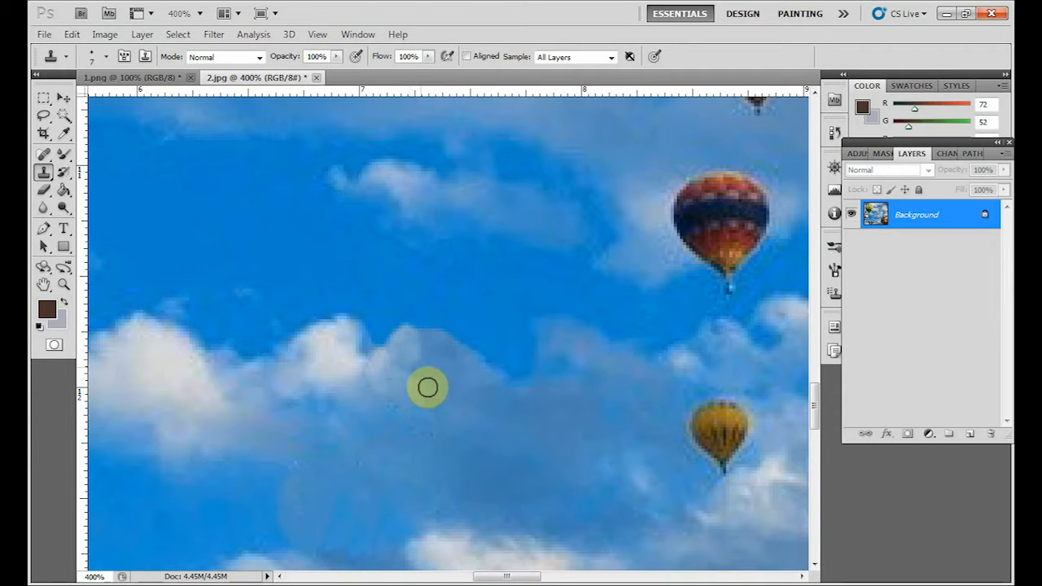
Switch to the Move tool and review the whole retouched picture.
click(63, 97)
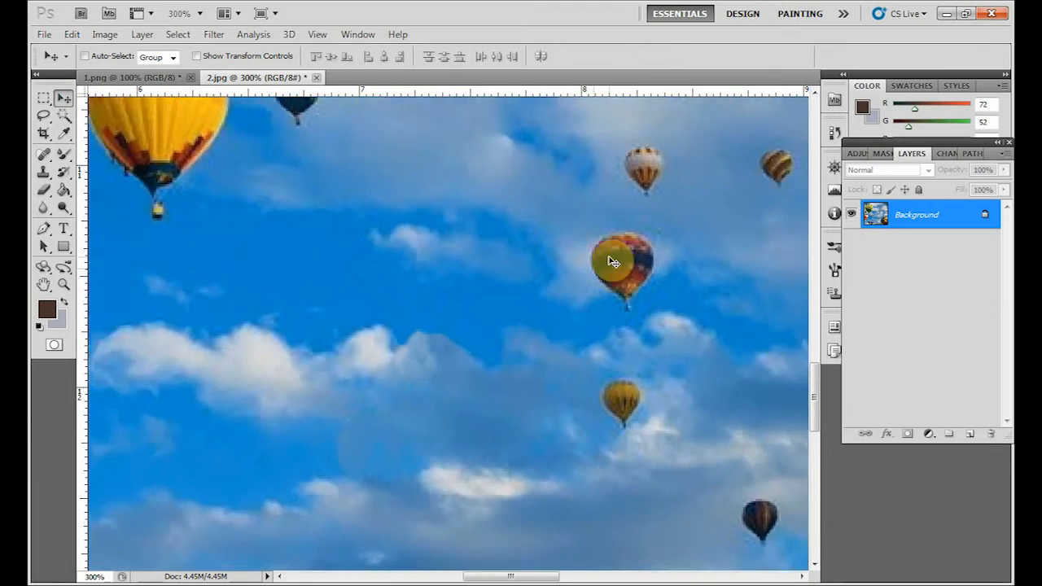
key(ctrl+minus)
key(ctrl+minus)
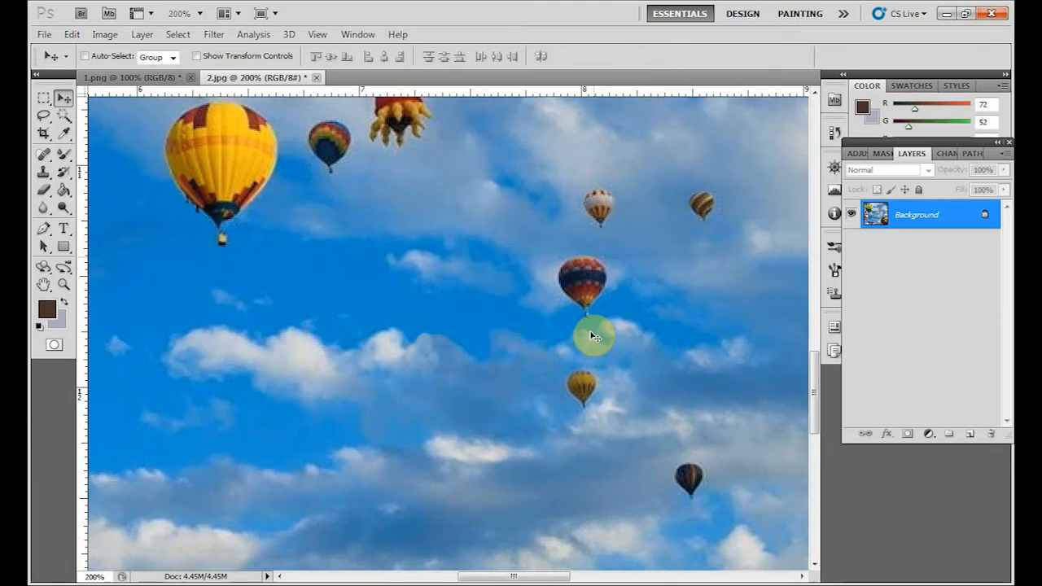
key(ctrl+minus)
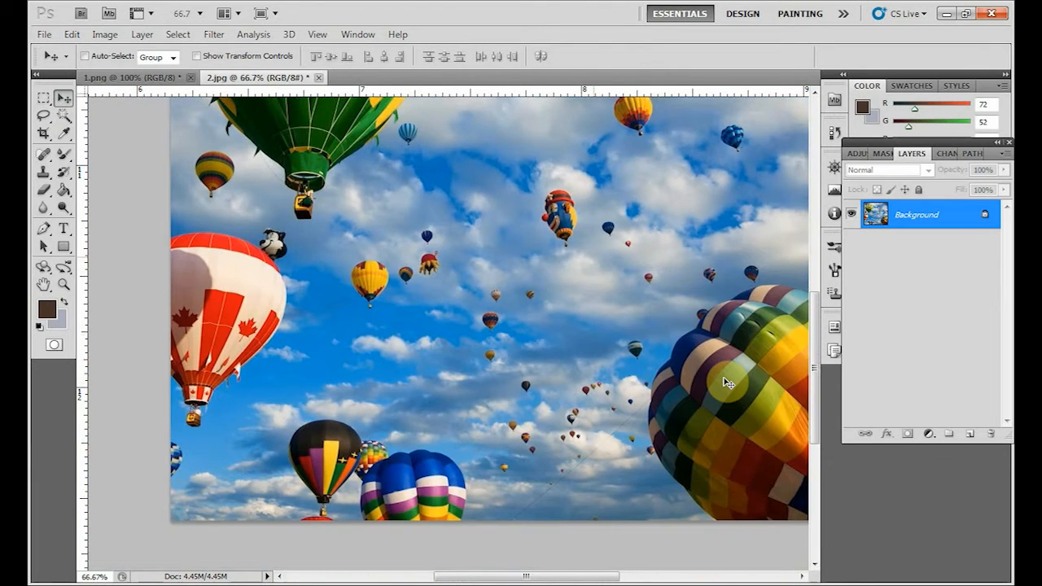
key(ctrl+minus)
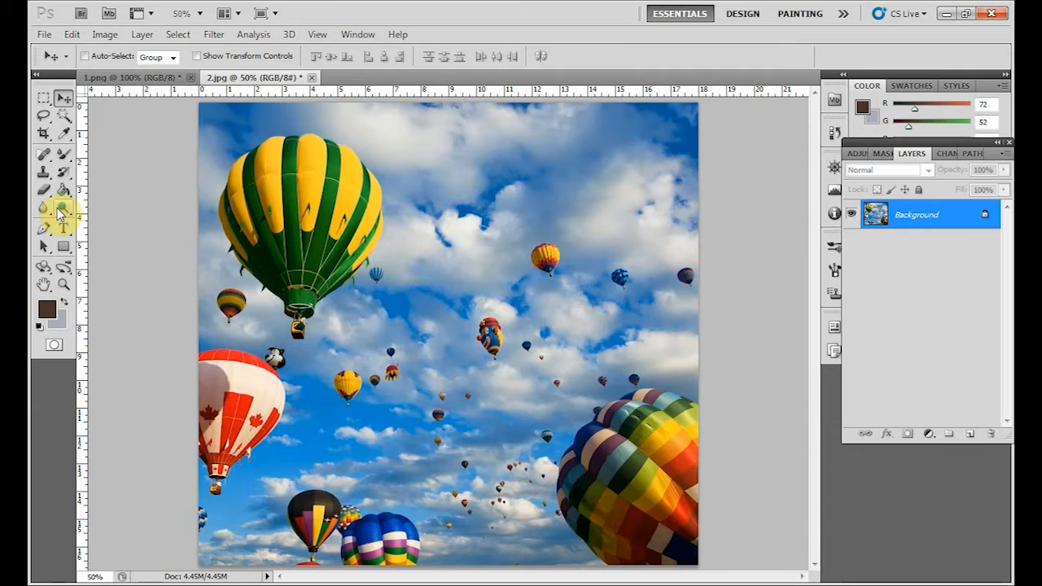
Reactivate the Clone Stamp tool and set its brush to 34 px with 0% hardness.
click(44, 176)
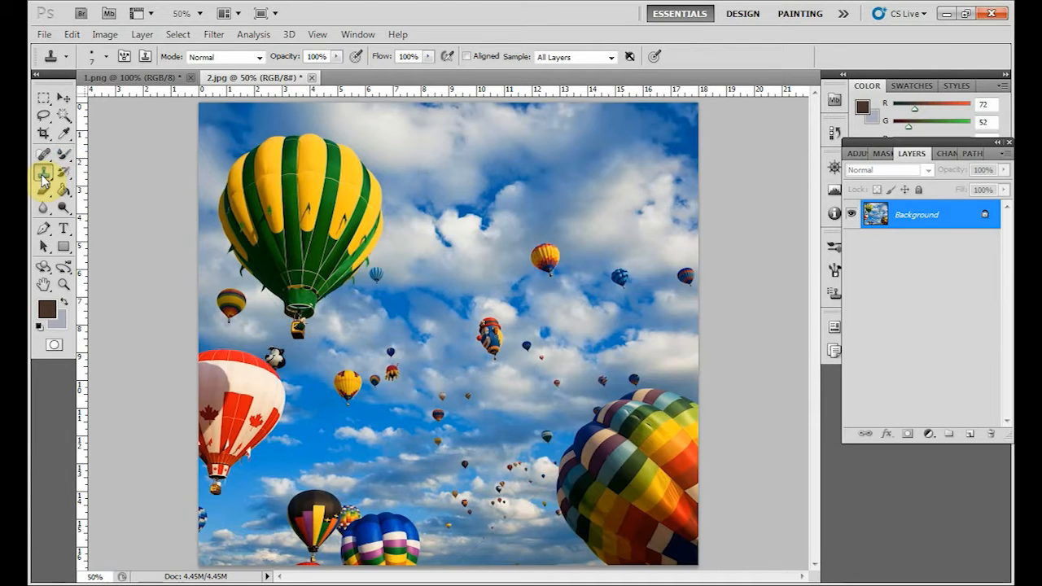
click(43, 172)
click(158, 171)
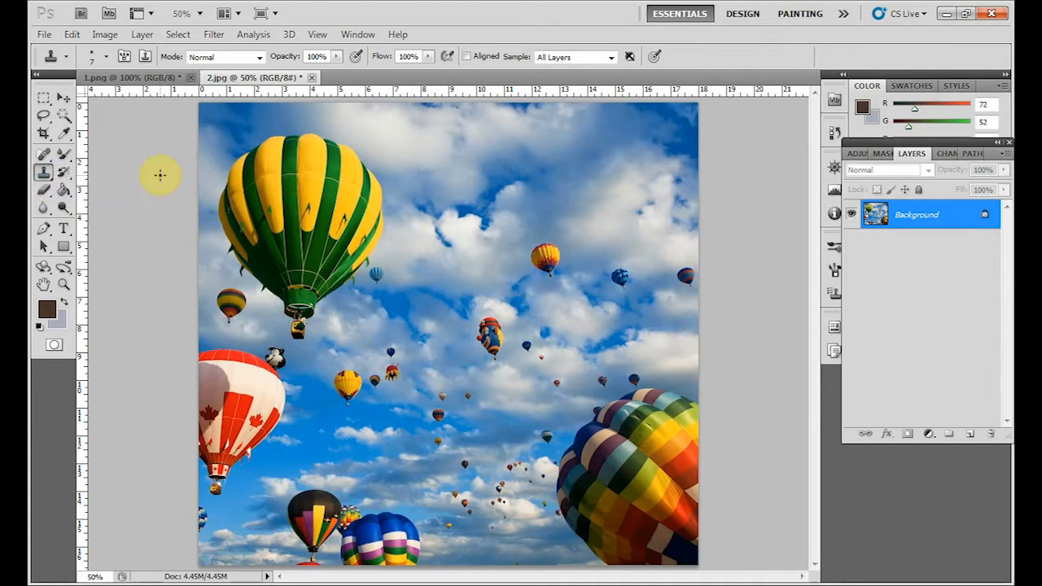
click(106, 59)
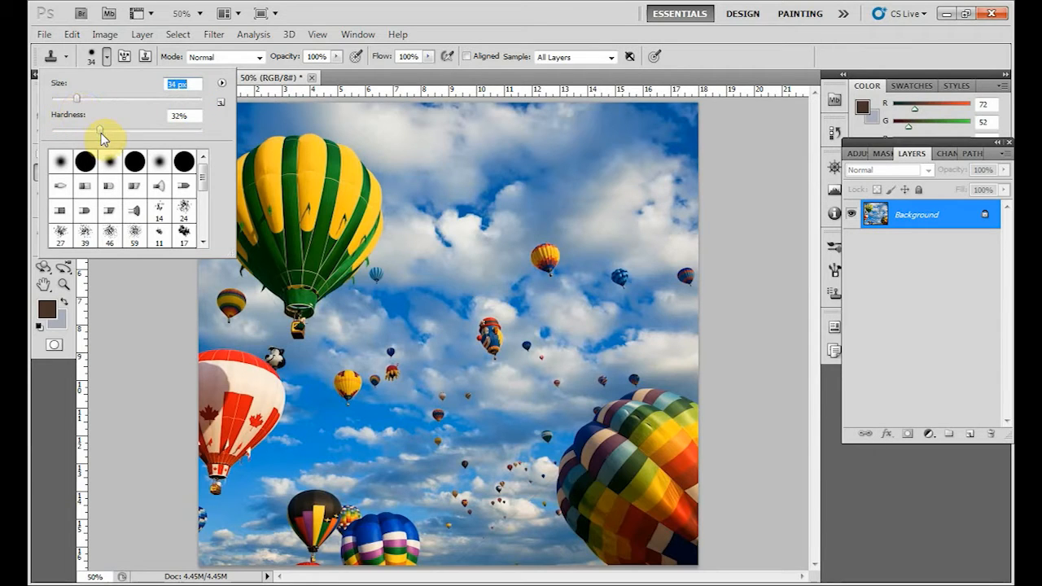
drag(101, 134, 174, 136)
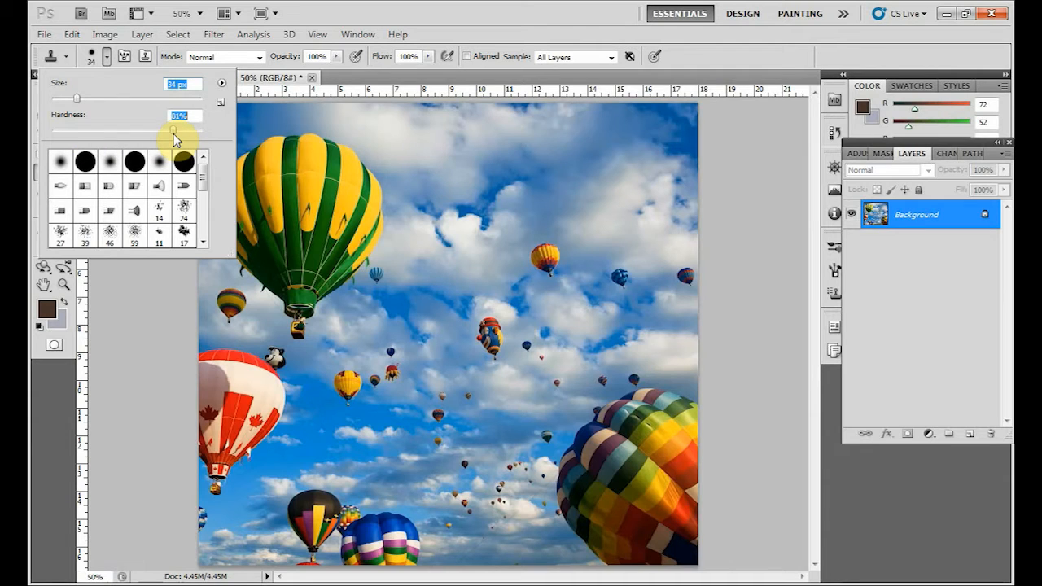
drag(167, 140, 75, 134)
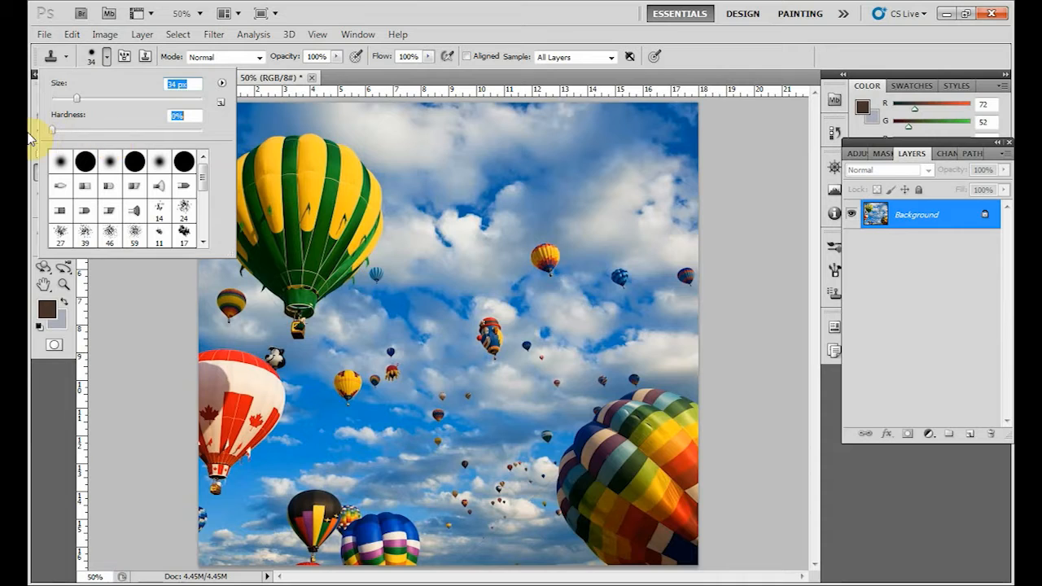
click(384, 18)
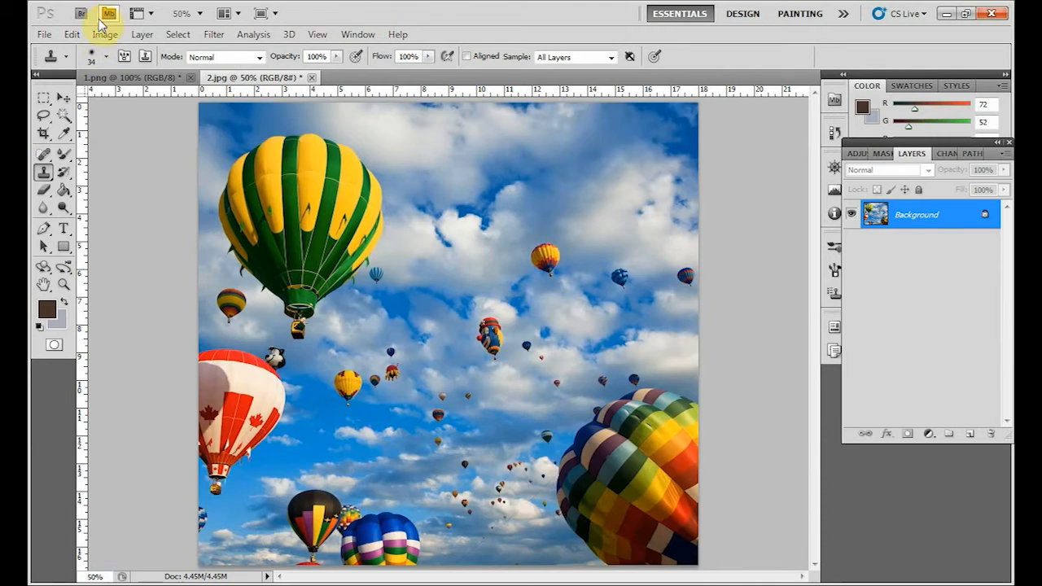
Examine the Clone Stamp's clone source settings, blending modes and opacity control.
click(145, 57)
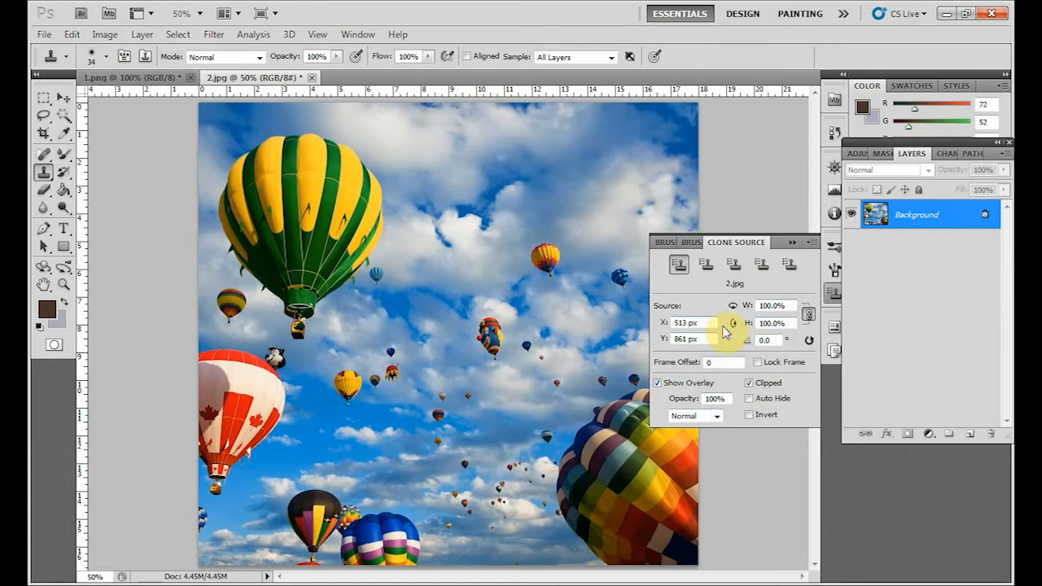
click(794, 242)
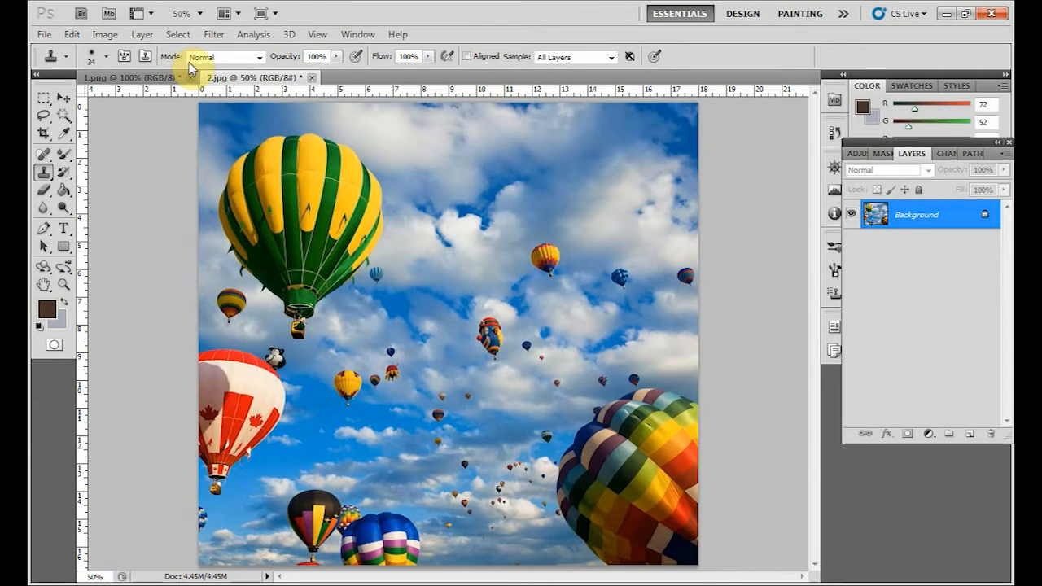
click(259, 58)
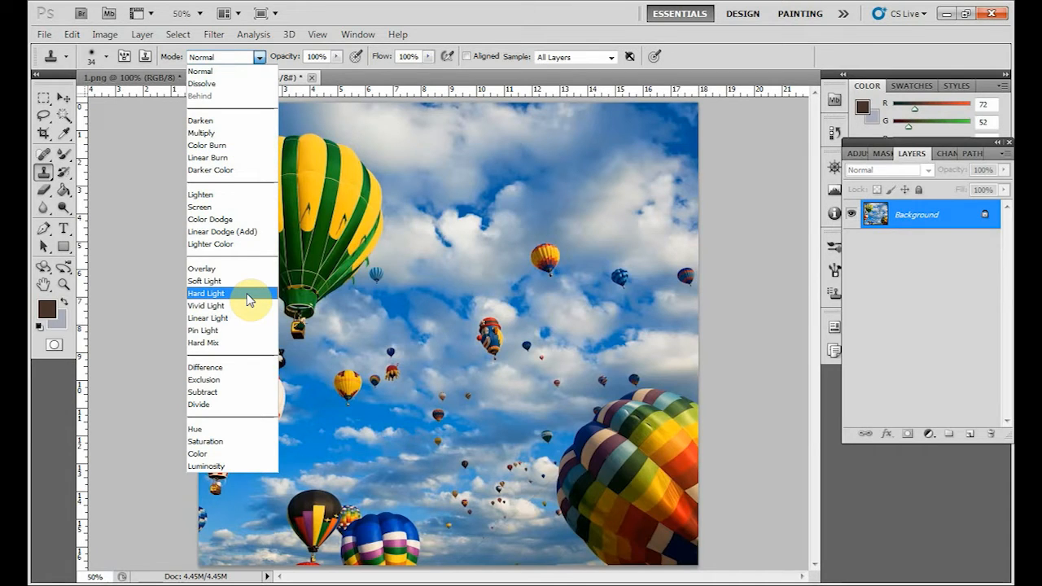
click(338, 24)
click(337, 58)
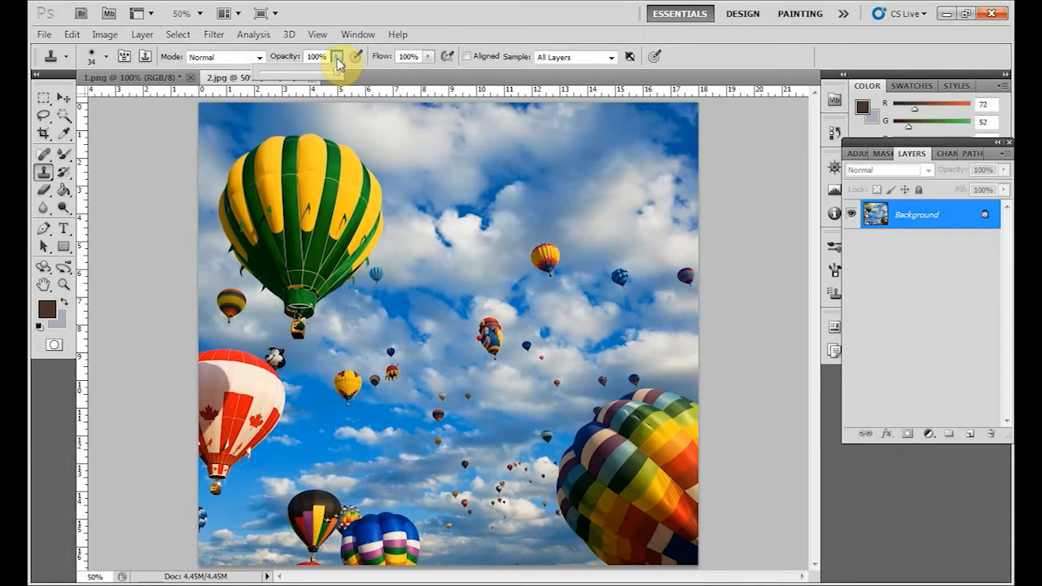
click(338, 62)
click(721, 58)
Sample the large green and yellow balloon's edge and clone part of it onto the sky beside it at 100% opacity.
key(ctrl+plus)
key(ctrl+plus)
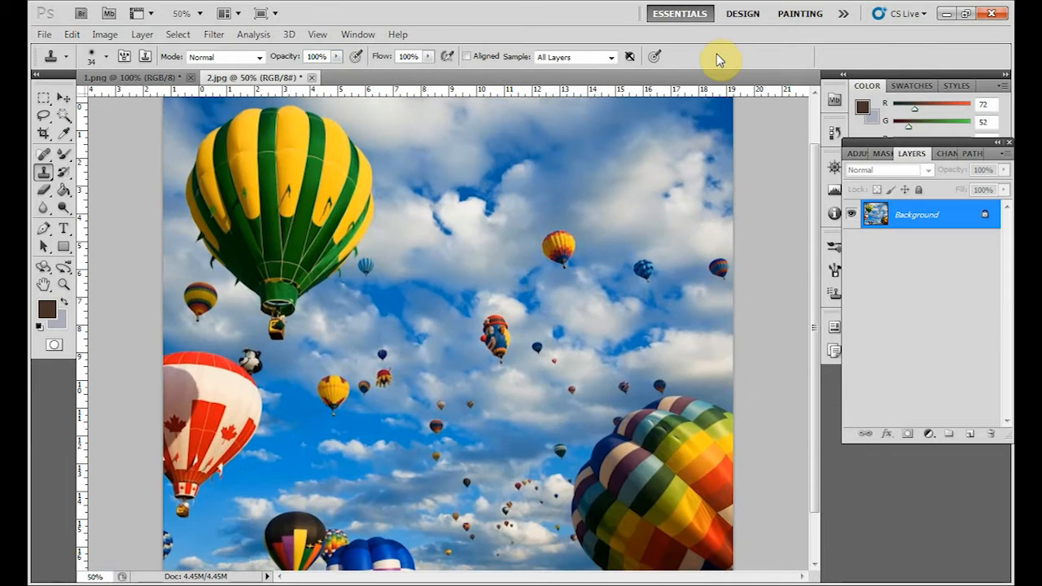
drag(668, 224, 676, 486)
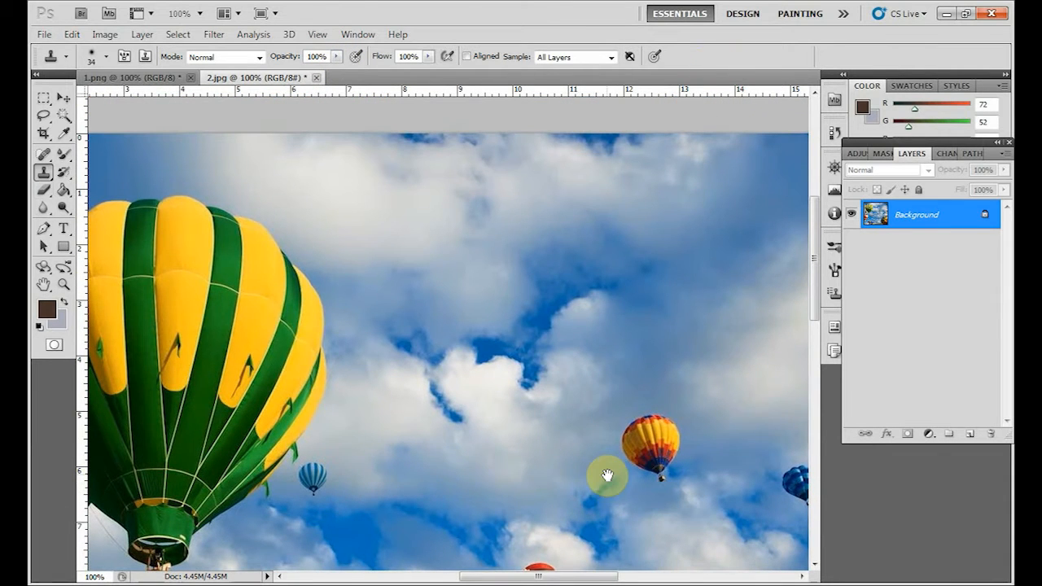
alt+click(287, 347)
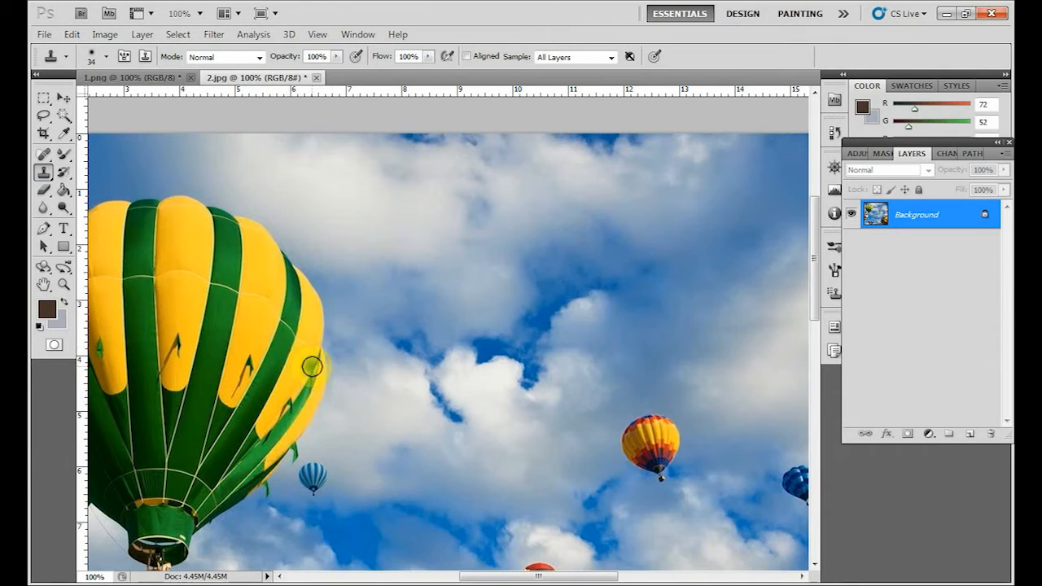
mouse_move(414, 274)
mouse_down()
mouse_move(414, 338)
mouse_move(407, 246)
mouse_move(398, 314)
mouse_move(395, 239)
mouse_move(391, 402)
mouse_move(391, 237)
mouse_move(423, 290)
mouse_move(391, 372)
mouse_move(427, 212)
mouse_move(426, 345)
mouse_move(442, 295)
mouse_move(434, 341)
mouse_move(435, 328)
mouse_move(396, 402)
mouse_move(409, 330)
mouse_up()
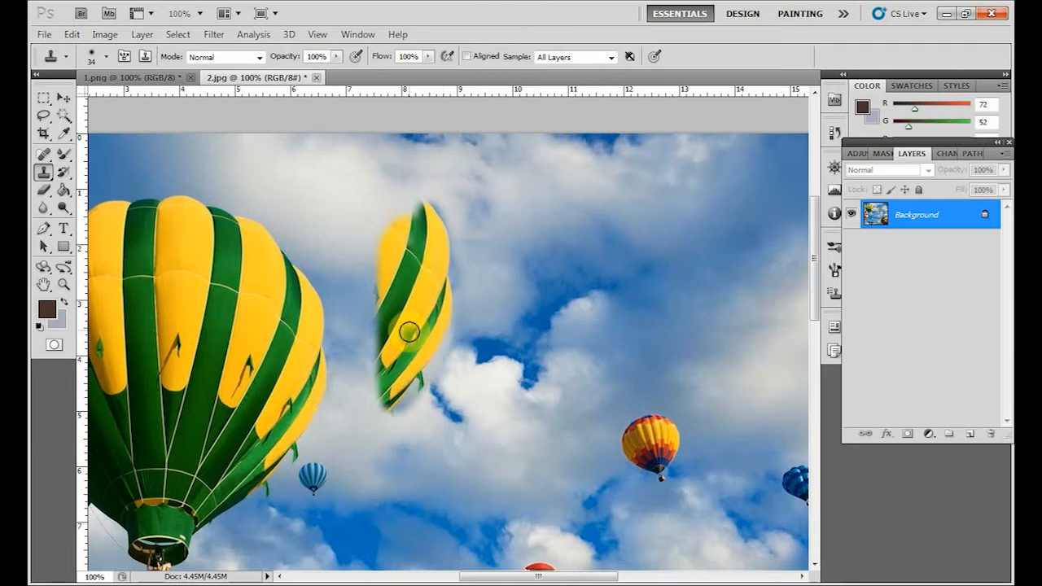
Set the opacity to 30% and, with Aligned on, clone a translucent part of the large balloon beside the original.
click(336, 56)
drag(342, 77, 284, 79)
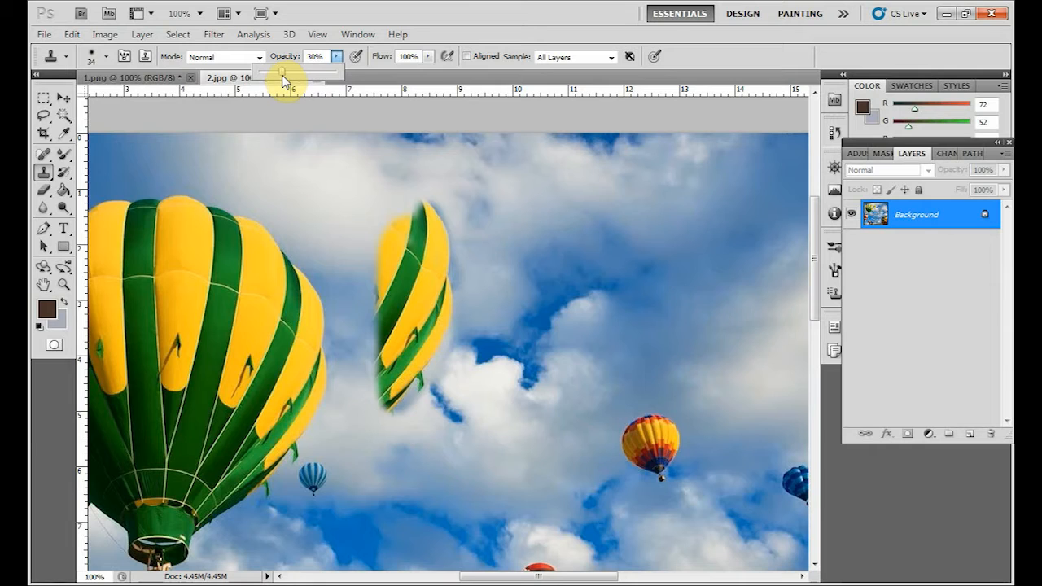
click(413, 33)
mouse_move(352, 308)
mouse_down()
mouse_move(361, 264)
mouse_move(367, 326)
mouse_move(349, 205)
mouse_move(344, 327)
mouse_move(330, 222)
mouse_move(324, 295)
mouse_move(311, 186)
mouse_move(309, 296)
mouse_move(289, 170)
mouse_move(286, 225)
mouse_move(277, 164)
mouse_move(269, 255)
mouse_move(287, 181)
mouse_move(315, 161)
mouse_move(347, 204)
mouse_move(338, 349)
mouse_move(311, 314)
mouse_move(329, 358)
mouse_move(362, 369)
mouse_move(365, 339)
mouse_move(349, 394)
mouse_move(321, 408)
mouse_move(343, 413)
mouse_move(360, 380)
mouse_up()
mouse_move(272, 167)
mouse_down()
mouse_move(292, 175)
mouse_move(290, 200)
mouse_move(284, 181)
mouse_up()
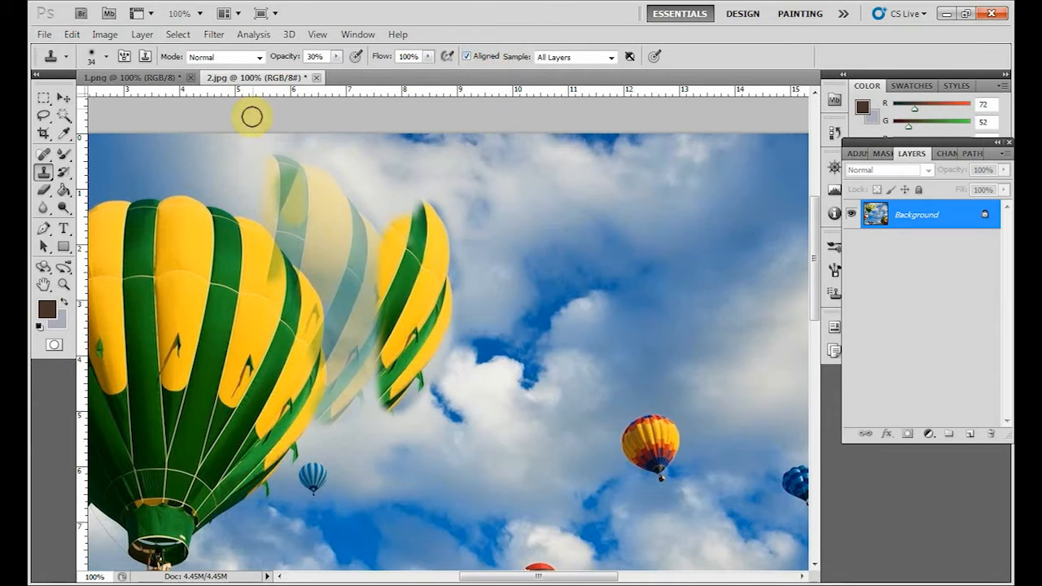
Set the Clone Stamp opacity back to 100%.
click(336, 57)
drag(336, 77, 402, 76)
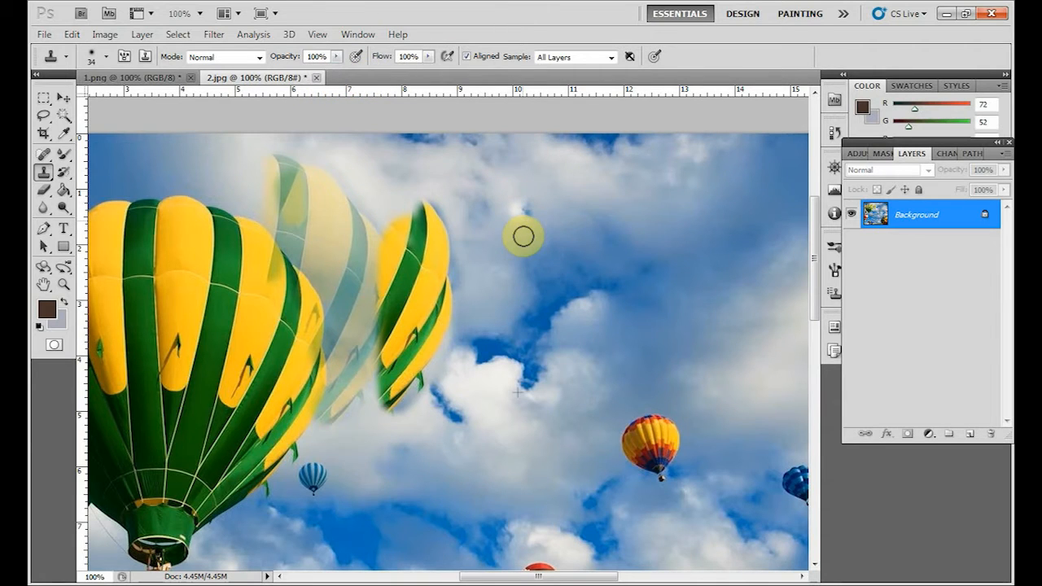
Clone another opaque part of the large balloon onto the sky, and undo all the cloned balloon pieces.
mouse_move(499, 263)
mouse_down()
mouse_move(506, 347)
mouse_move(465, 361)
mouse_move(505, 309)
mouse_move(507, 219)
mouse_move(528, 295)
mouse_move(527, 368)
mouse_up()
click(63, 98)
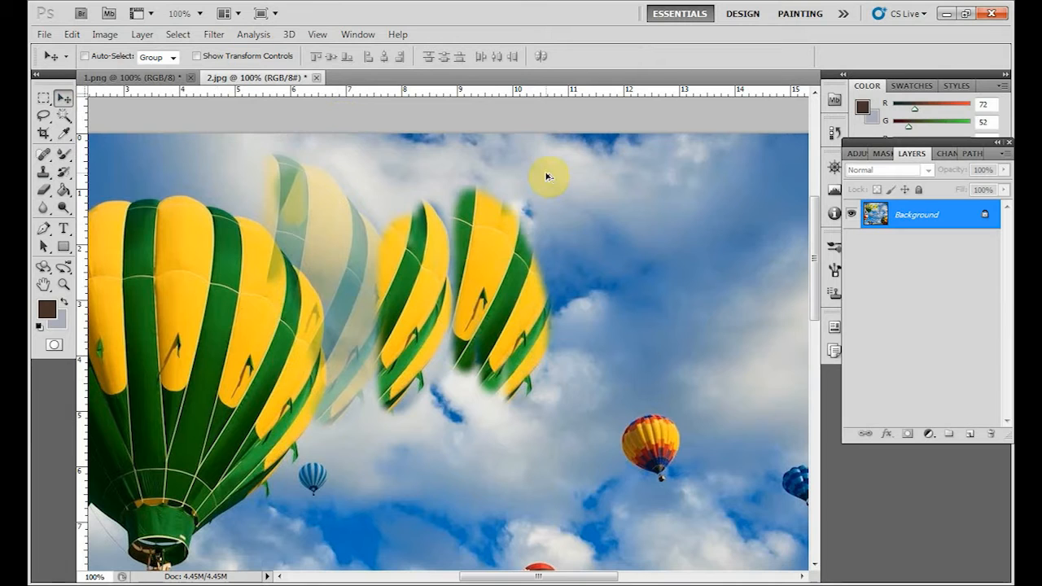
key(ctrl+alt+z)
key(ctrl+alt+z)
key(ctrl+alt+z)
key(ctrl+alt+z)
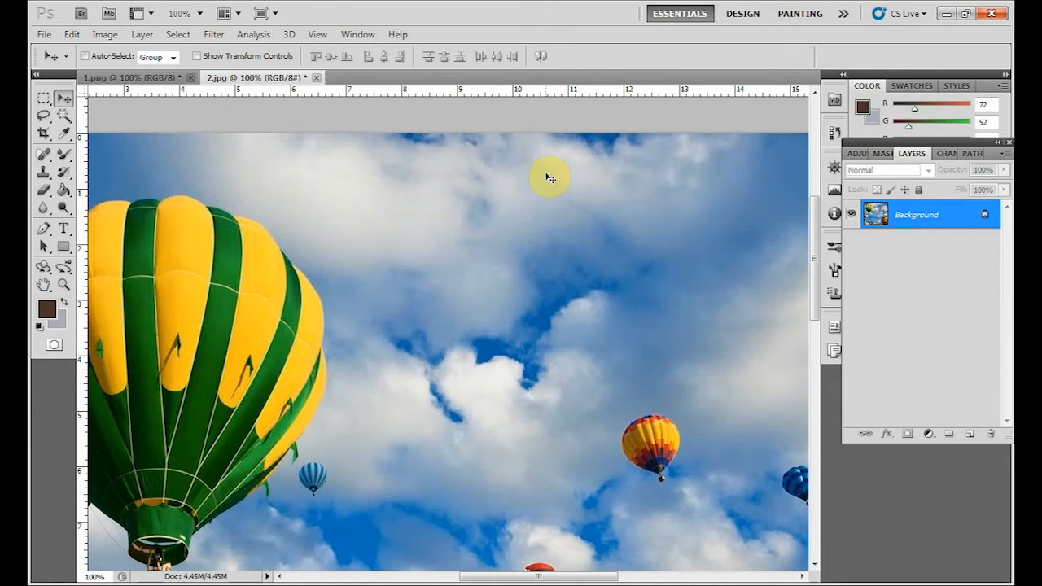
With the Clone Stamp at 100% flow, sample the large balloon and clone a vertical strip of it onto the sky.
click(44, 172)
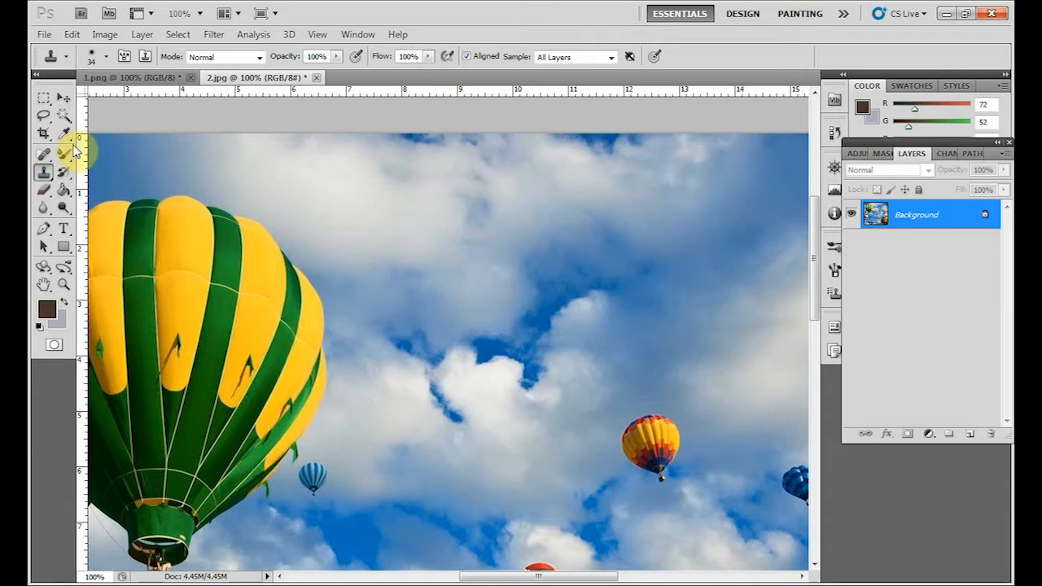
click(428, 57)
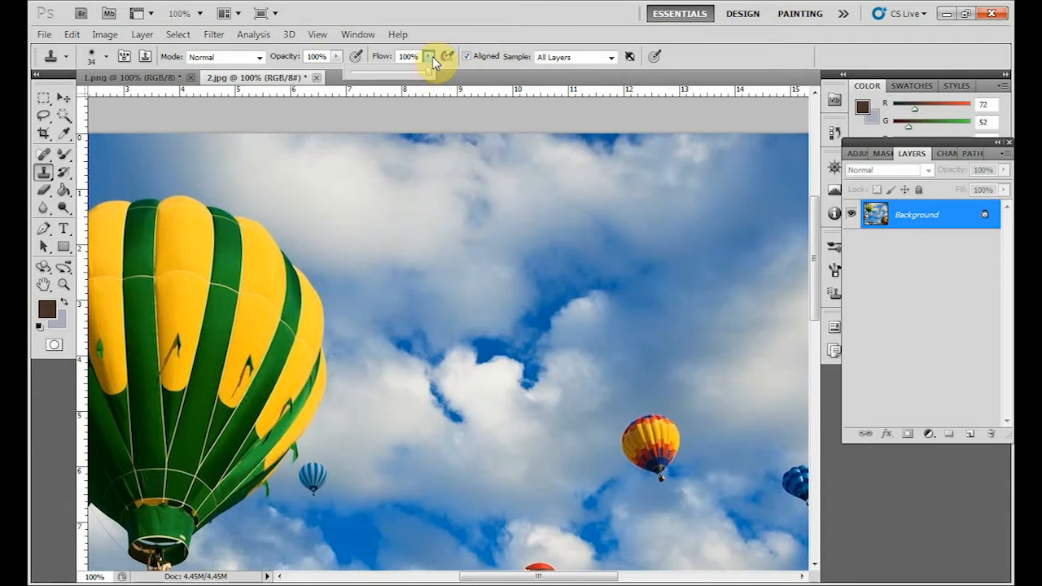
click(306, 293)
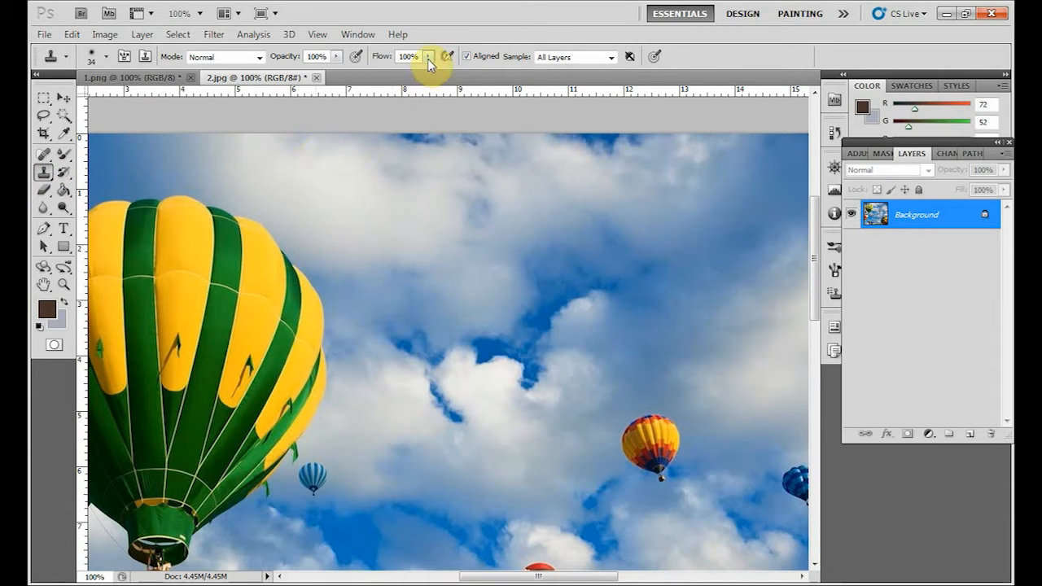
alt+click(233, 340)
drag(464, 192, 493, 372)
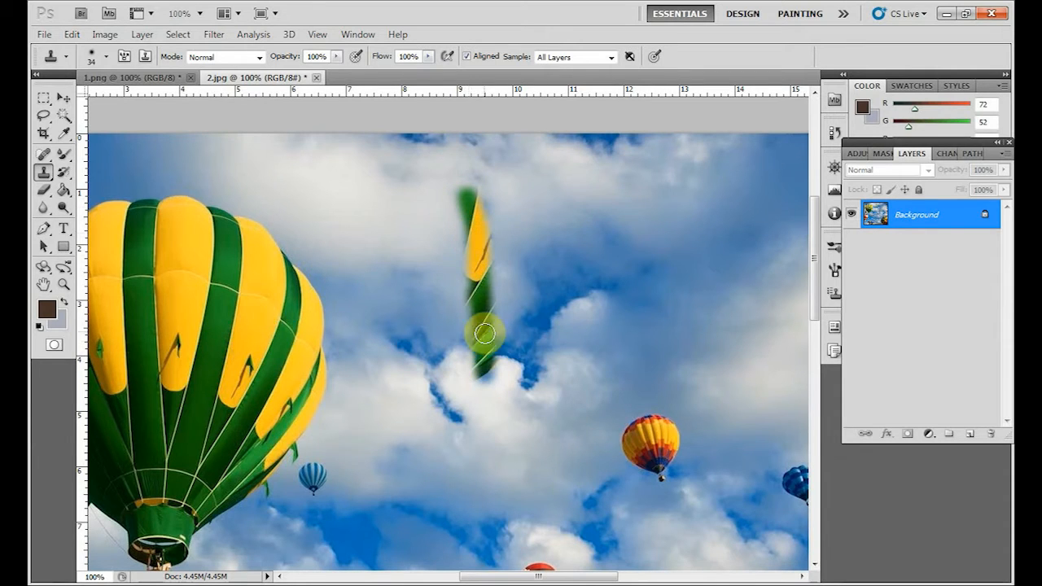
Set the flow to 30% and clone a second vertical strip of the large balloon beside the first one.
click(428, 60)
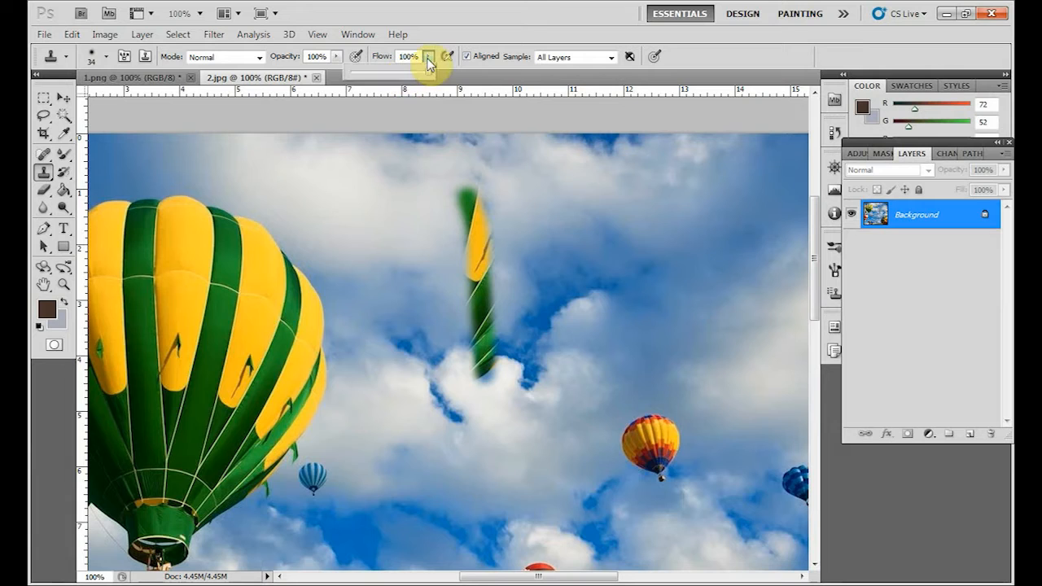
drag(429, 75, 380, 77)
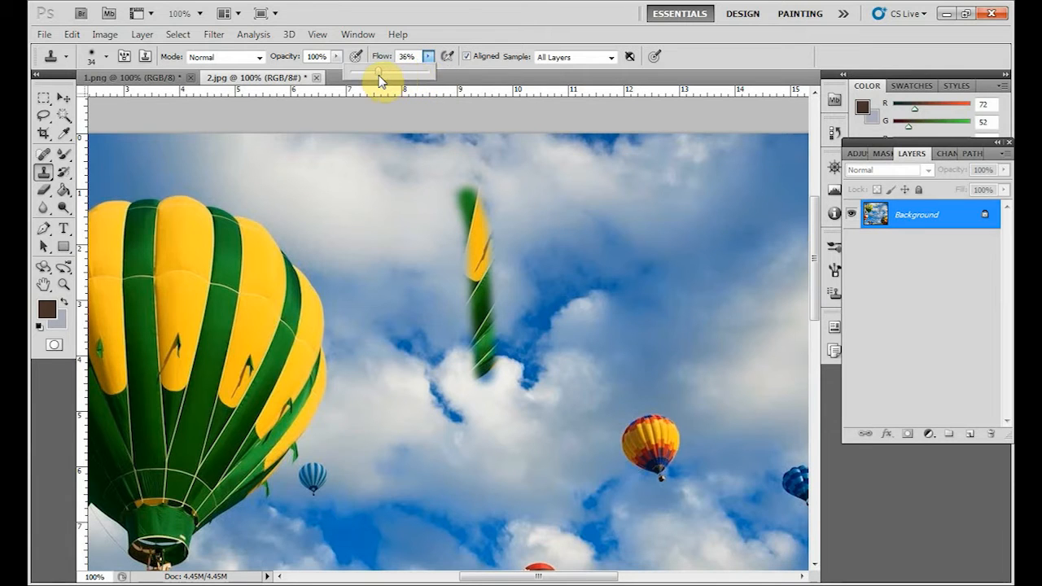
click(459, 48)
alt+click(221, 353)
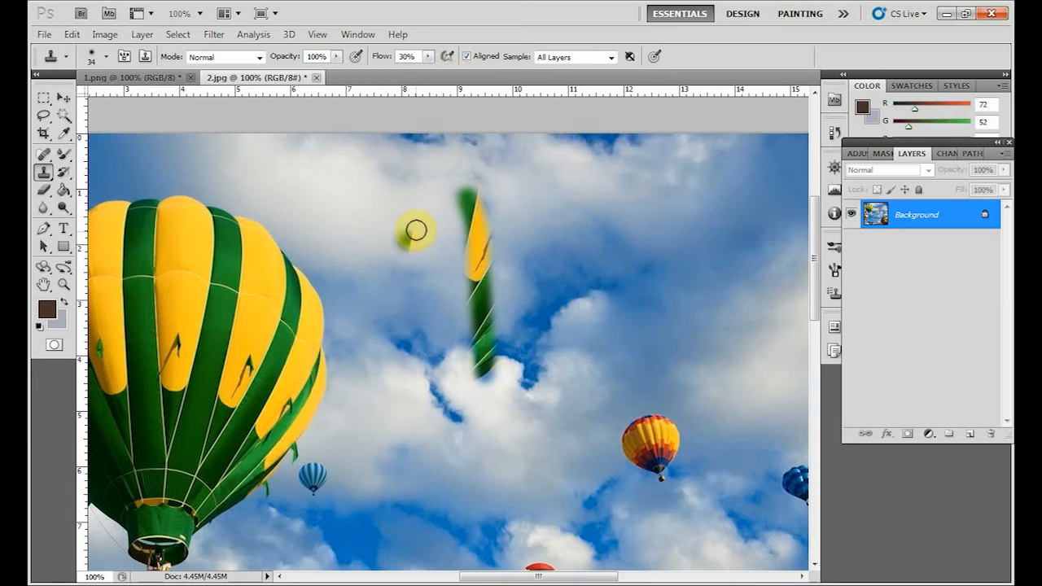
drag(398, 193, 421, 366)
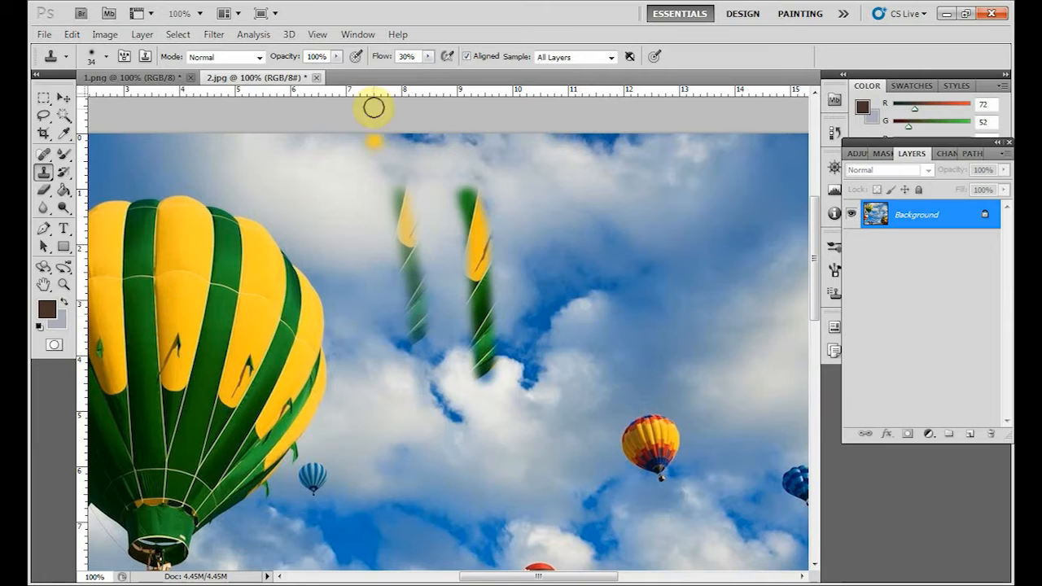
Set the flow to 15%, resample the balloon and build up a third strip nearest the balloon with repeated overlapping strokes.
click(428, 56)
drag(422, 72, 421, 76)
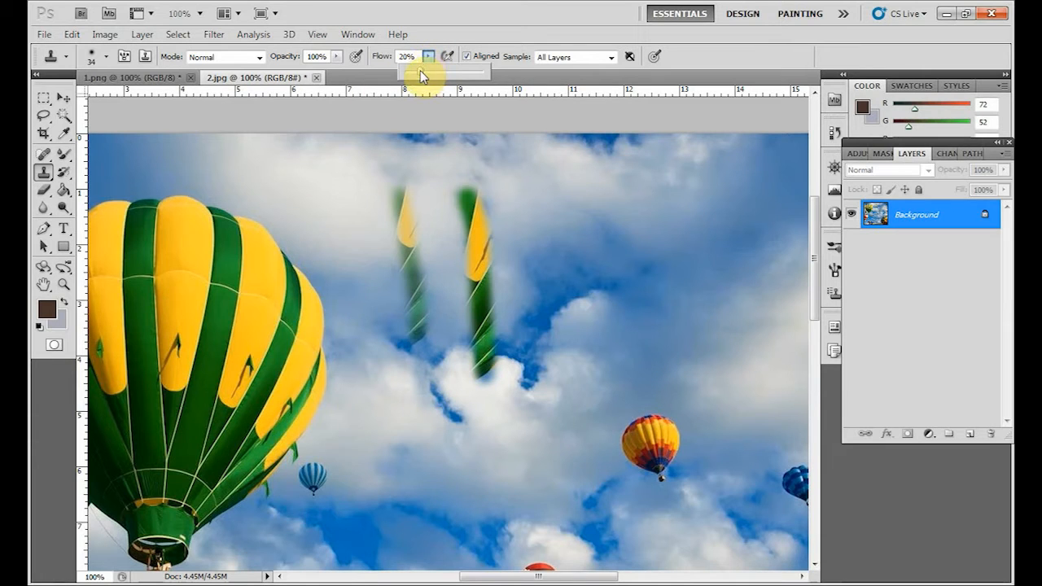
click(423, 40)
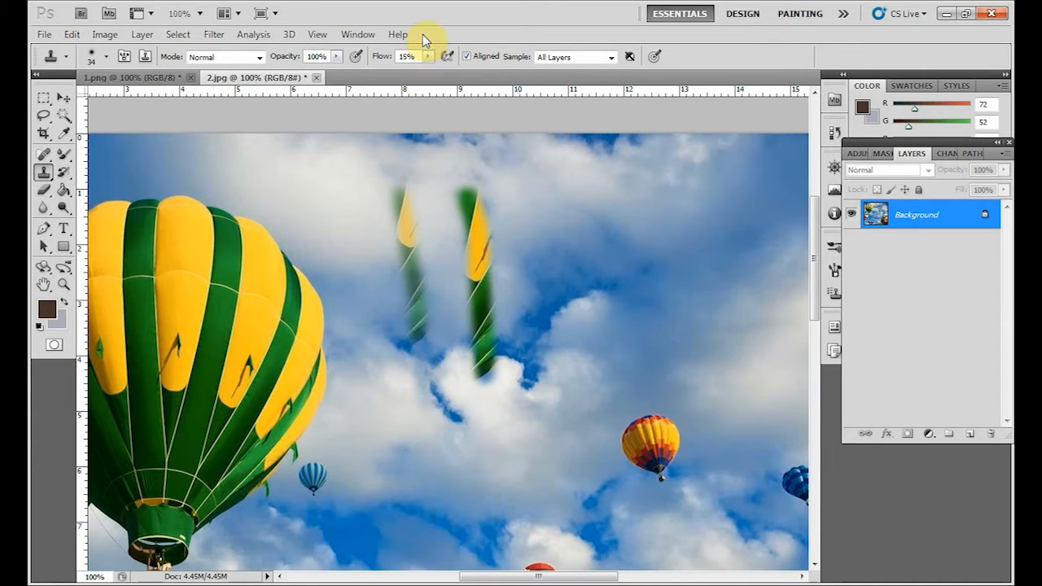
alt+click(225, 284)
drag(345, 195, 356, 403)
click(676, 391)
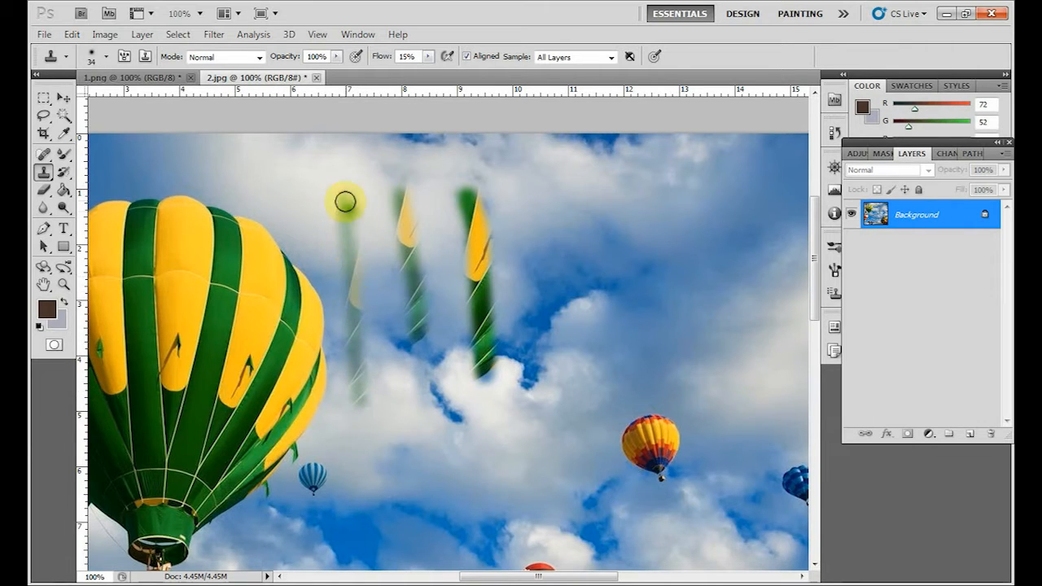
drag(343, 198, 363, 391)
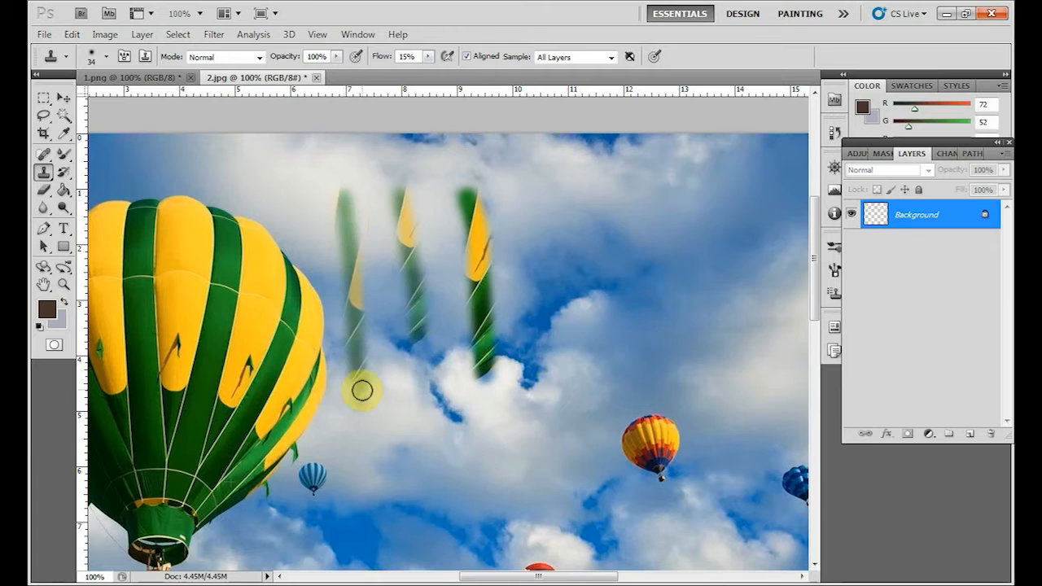
drag(345, 202, 356, 377)
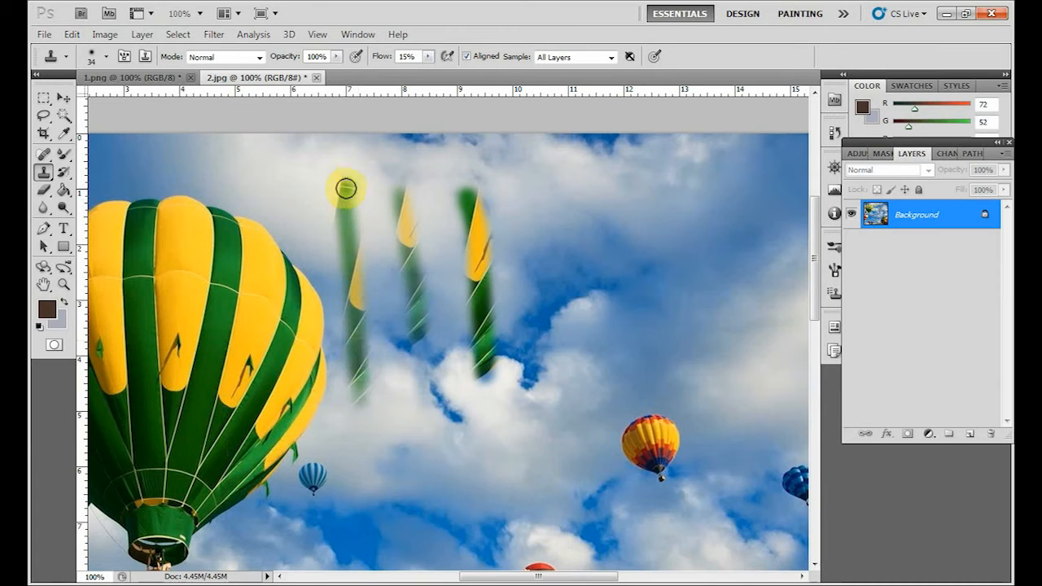
drag(345, 186, 366, 379)
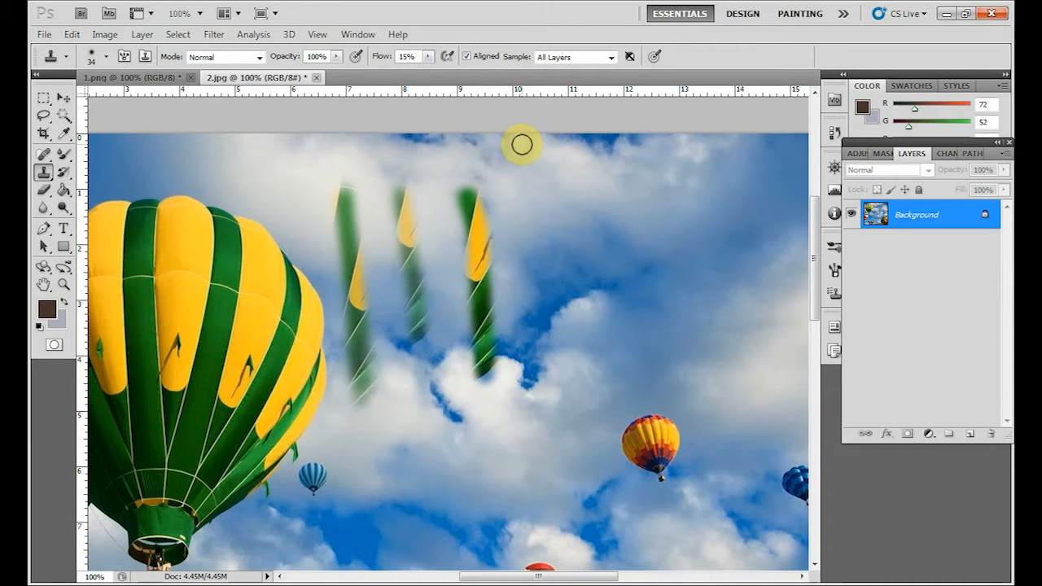
Set the flow back to 100% and clone several balloon strips onto the sky above the small yellow and red balloon.
drag(429, 57, 517, 79)
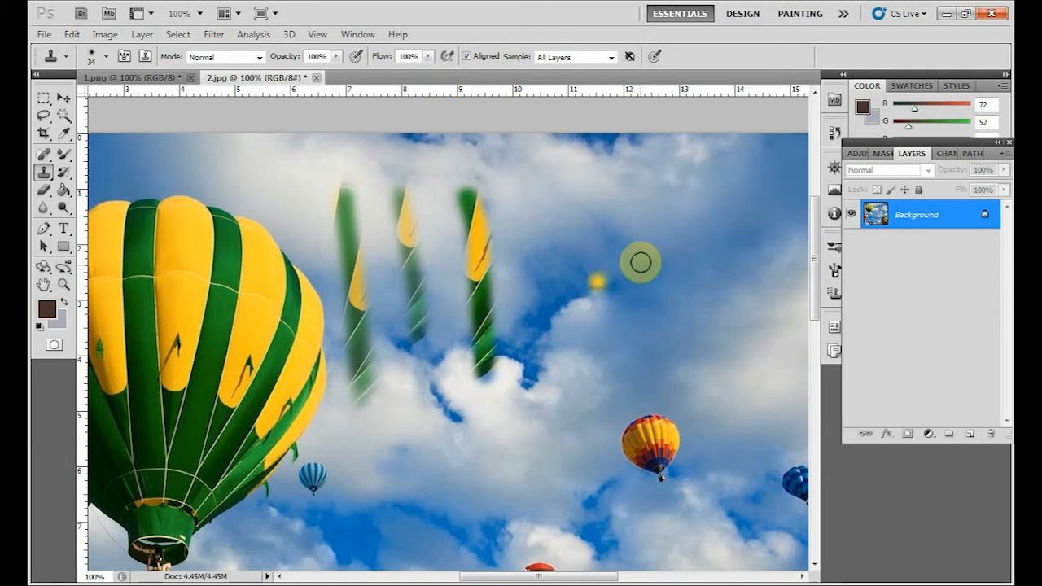
drag(624, 169, 570, 350)
drag(628, 224, 570, 423)
drag(649, 239, 646, 358)
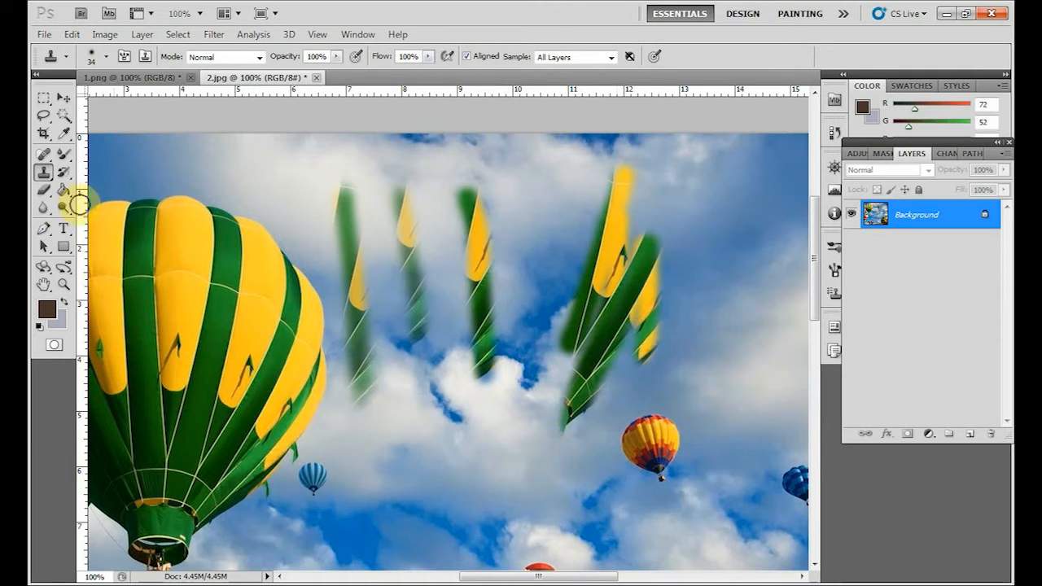
Undo all the cloned strips to restore the clear sky.
click(64, 99)
key(ctrl+z)
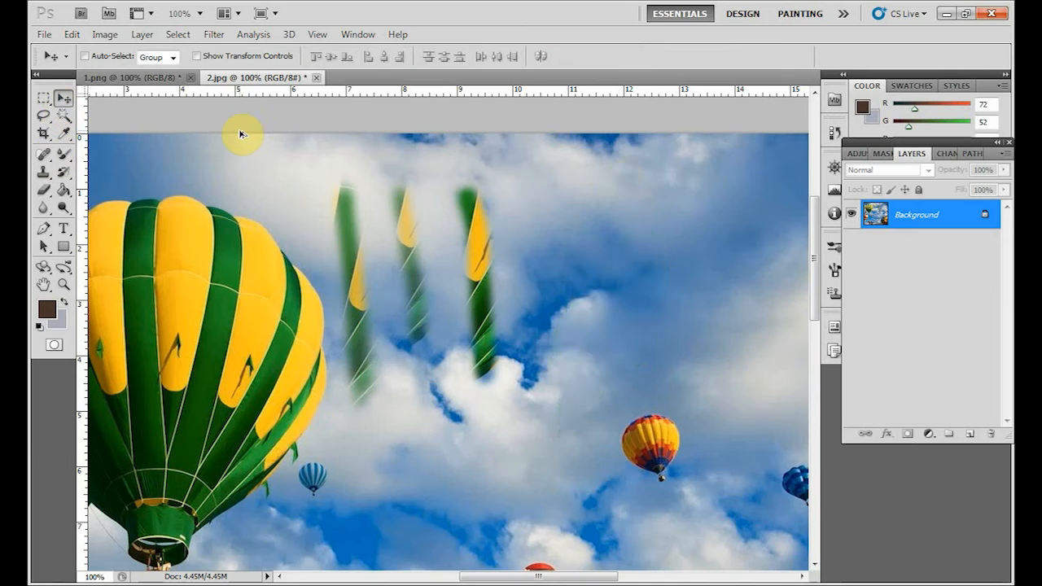
key(ctrl+alt+z)
key(ctrl+alt+z)
key(ctrl+alt+z)
key(ctrl+alt+z)
key(ctrl+alt+z)
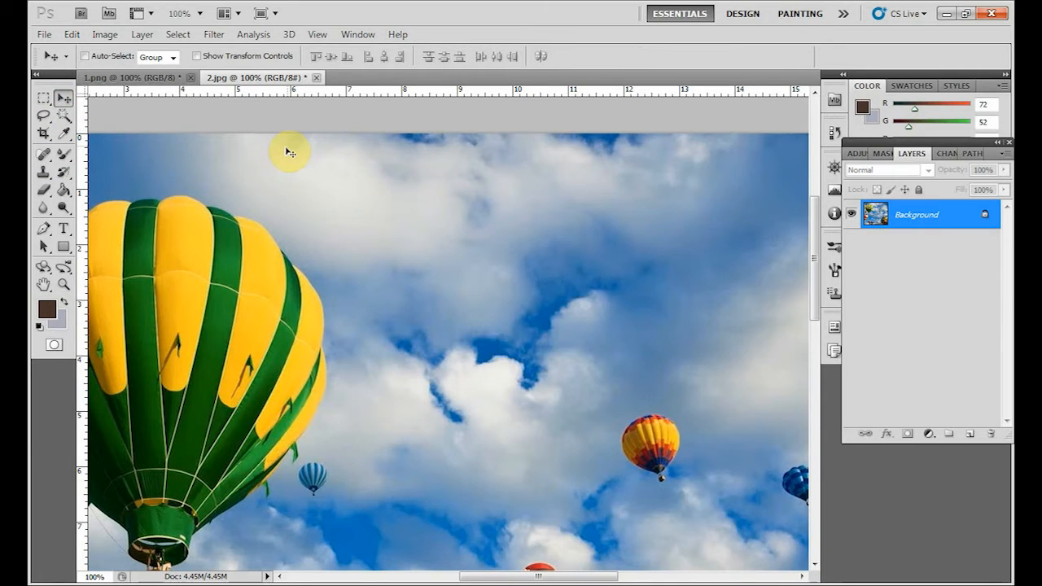
Set the Clone Stamp to sample from Current & Below.
click(43, 171)
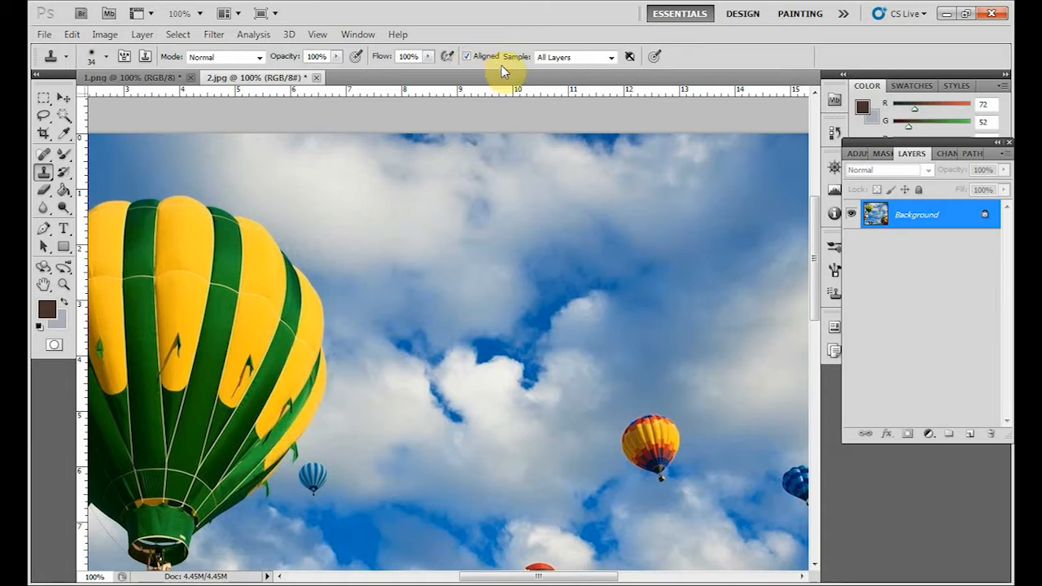
click(612, 58)
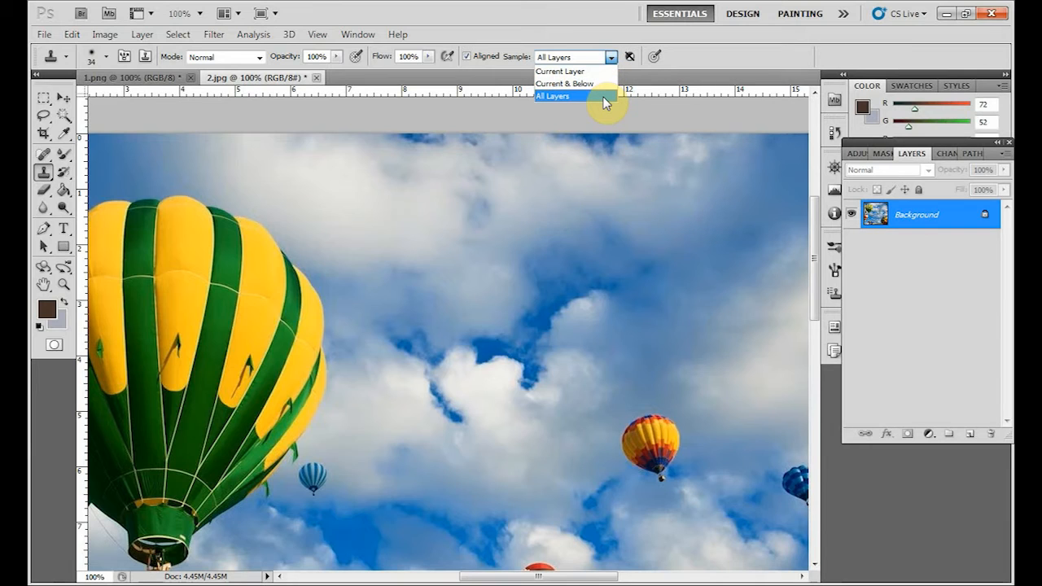
click(618, 22)
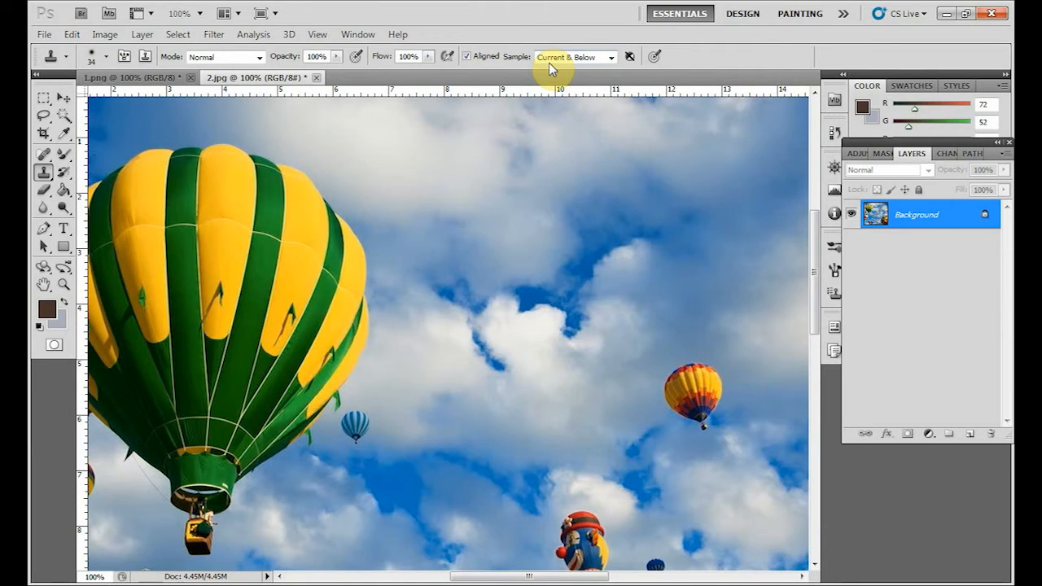
key(space)
drag(557, 217, 529, 229)
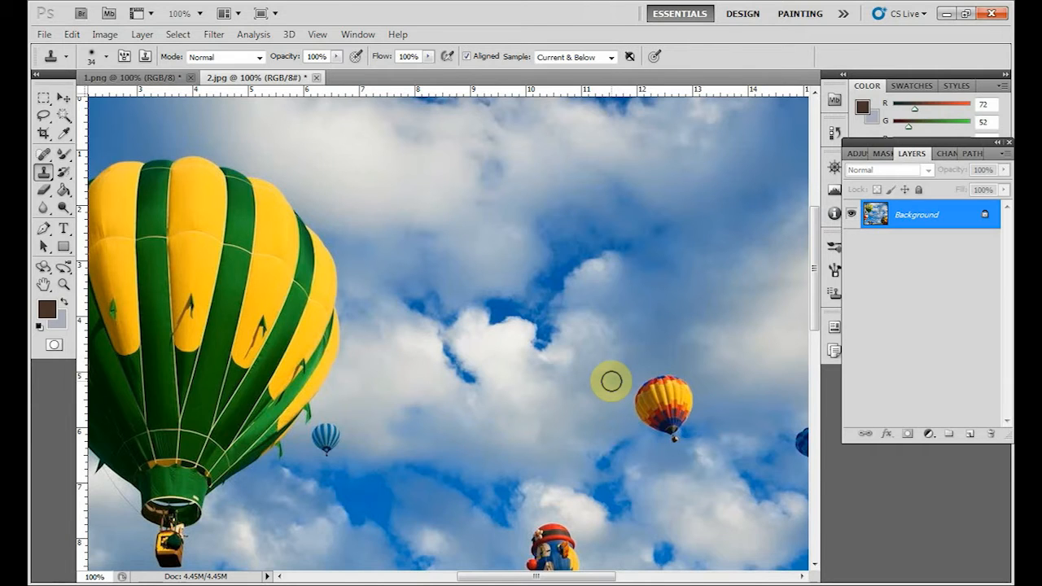
click(735, 384)
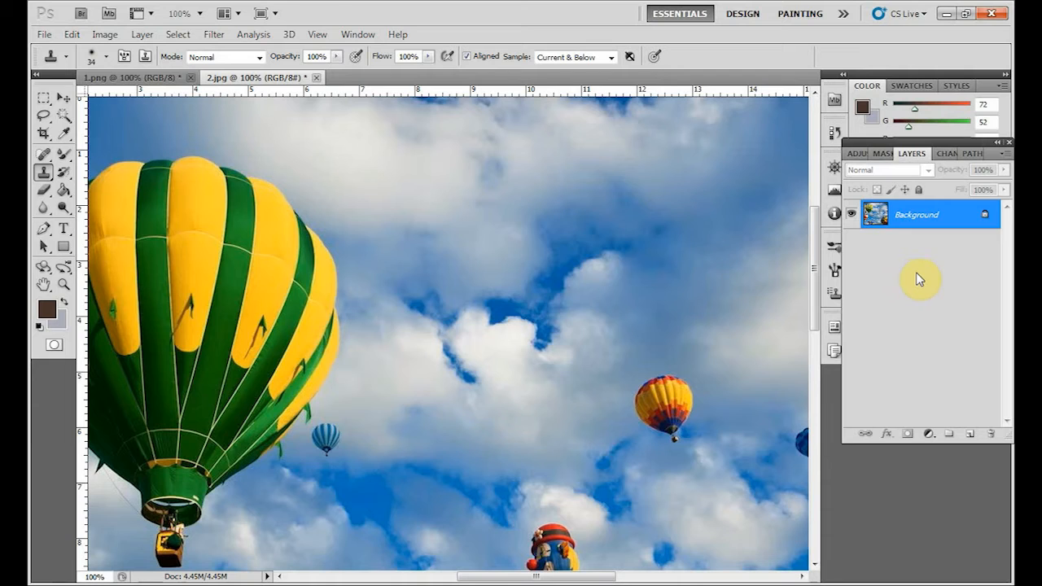
Add a new empty layer above the Background and check the available stamp tools, keeping the Clone Stamp.
click(971, 435)
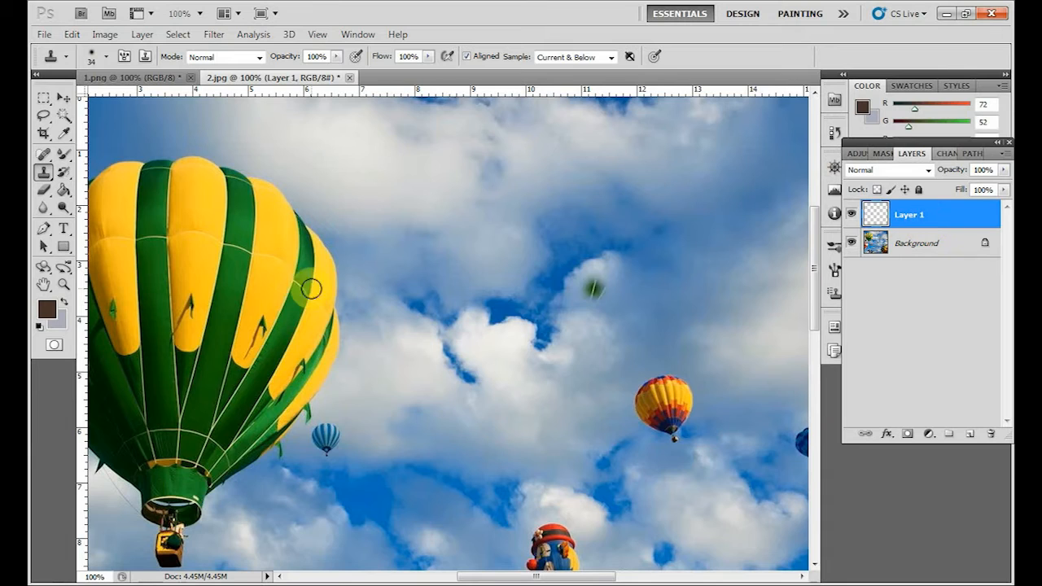
key(shift+s)
key(shift+s)
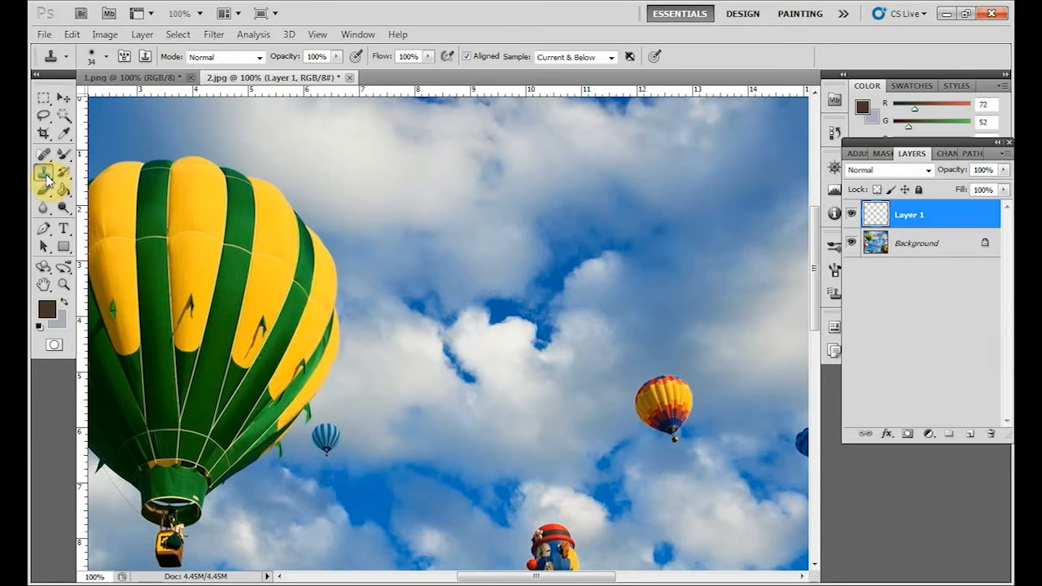
right_click(45, 177)
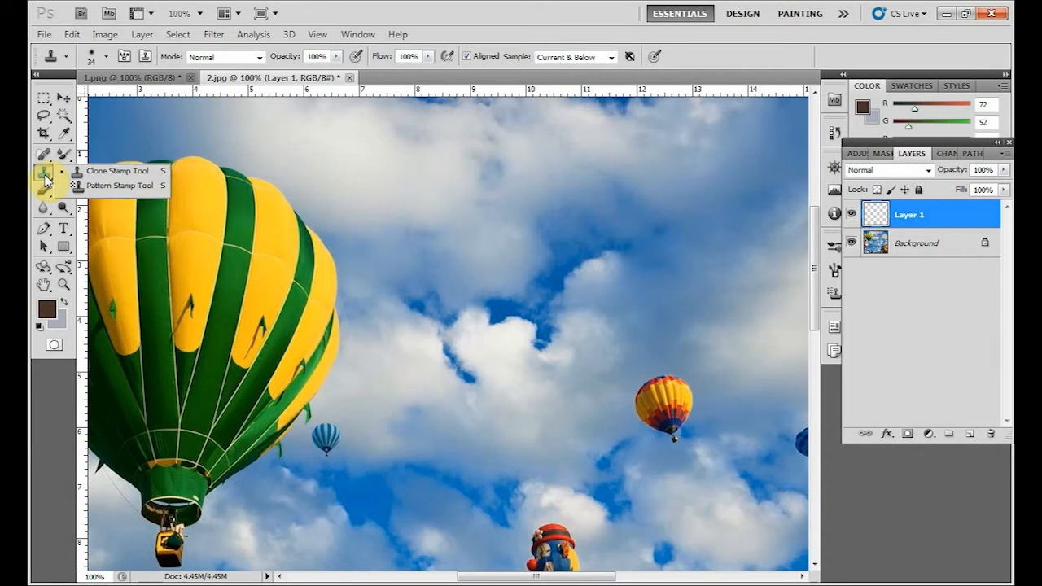
click(556, 31)
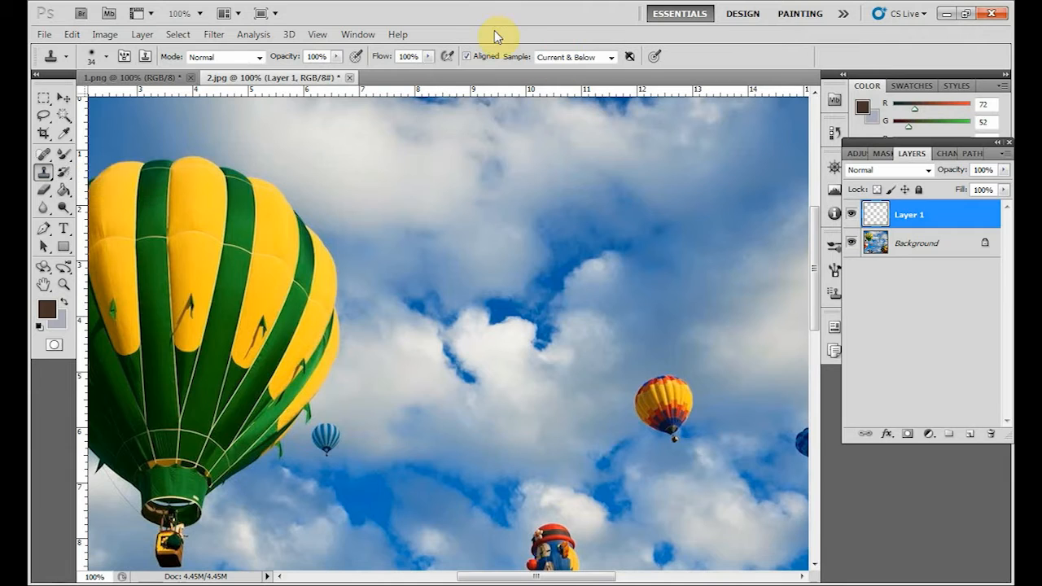
Set the sampling to Current Layer and try to clone the large balloon onto the sky from the empty layer.
click(611, 58)
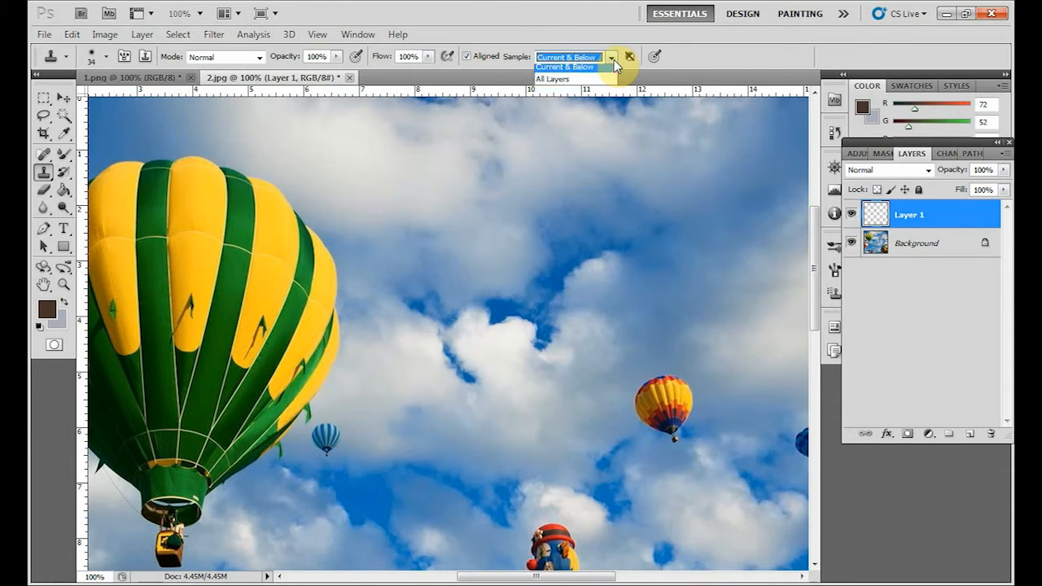
click(587, 72)
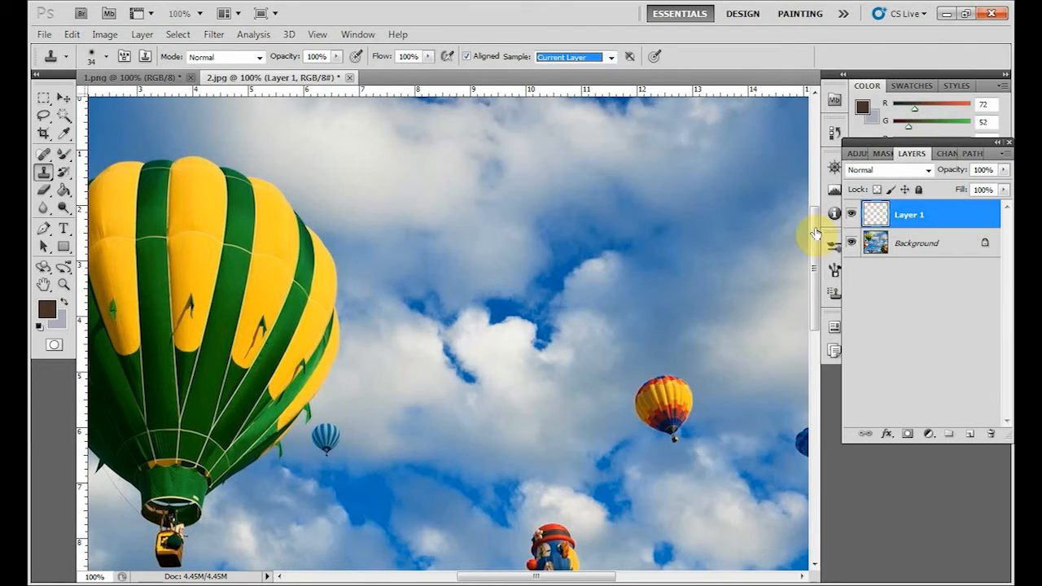
alt+click(235, 238)
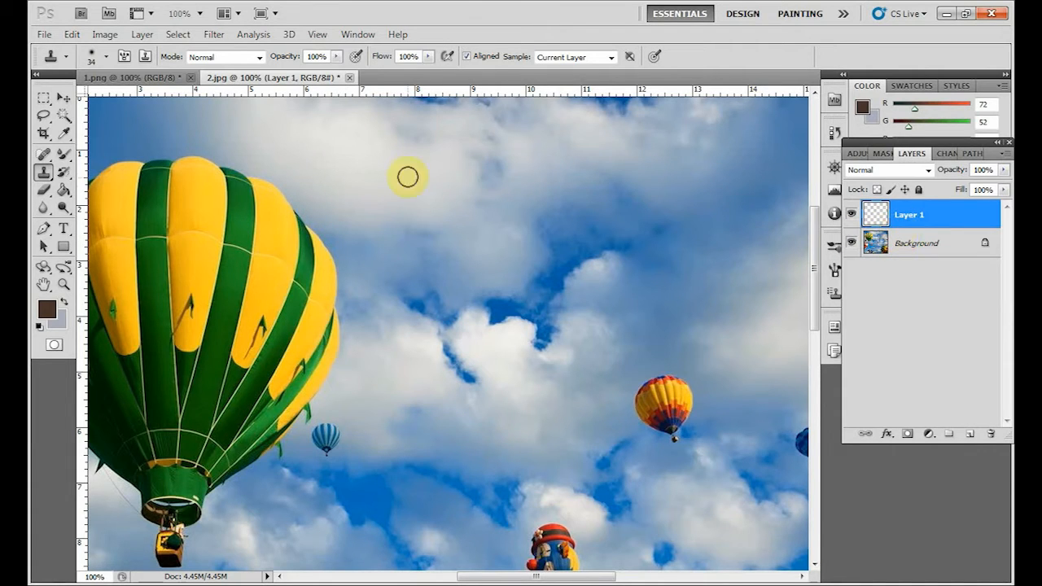
drag(413, 187, 415, 265)
mouse_move(425, 167)
mouse_down()
mouse_move(428, 263)
mouse_move(438, 259)
mouse_move(409, 173)
mouse_move(387, 297)
mouse_up()
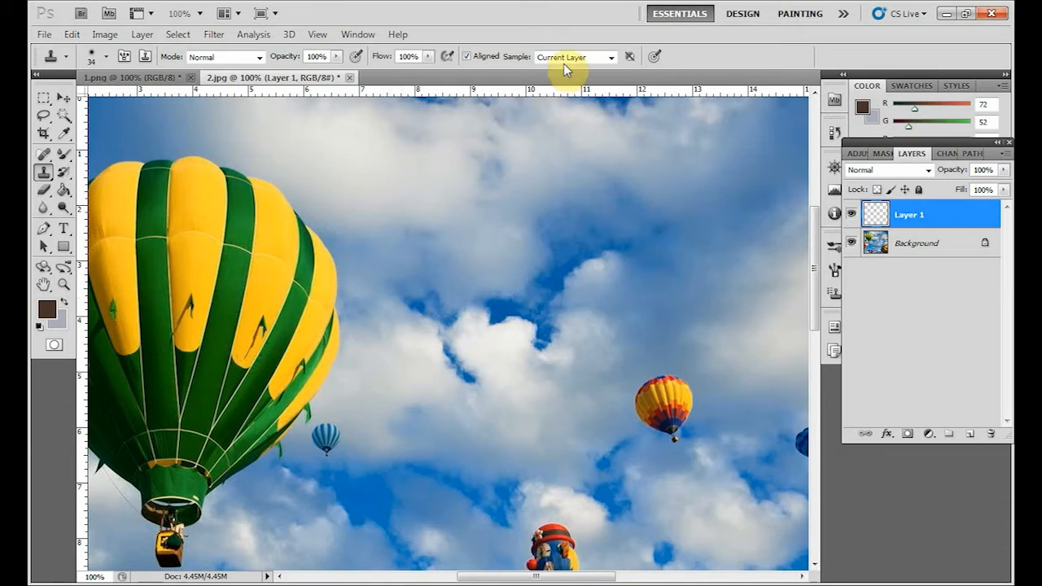
Set the Clone Stamp to sample All Layers and make the Background layer active.
click(612, 58)
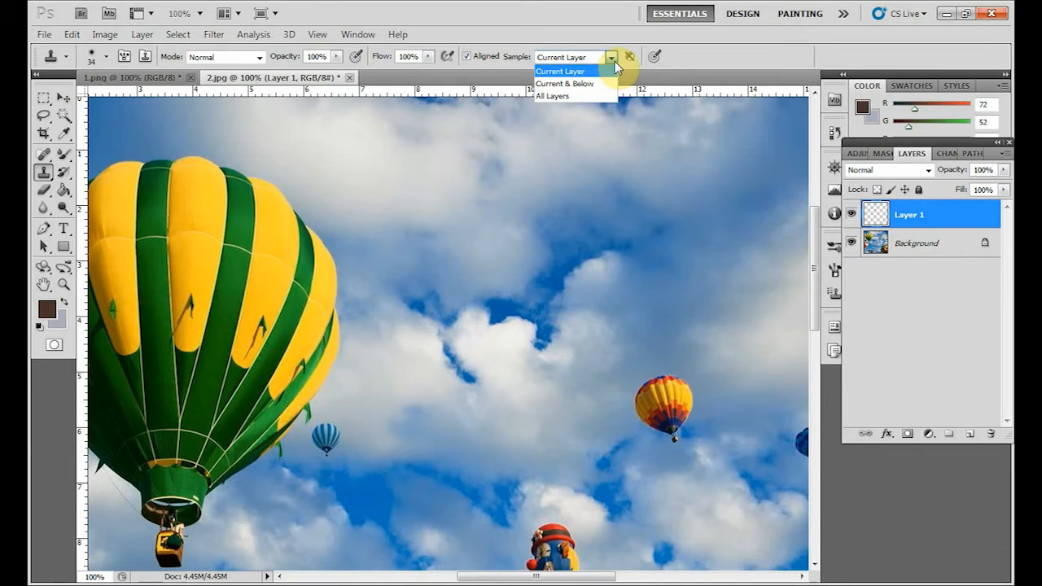
click(584, 101)
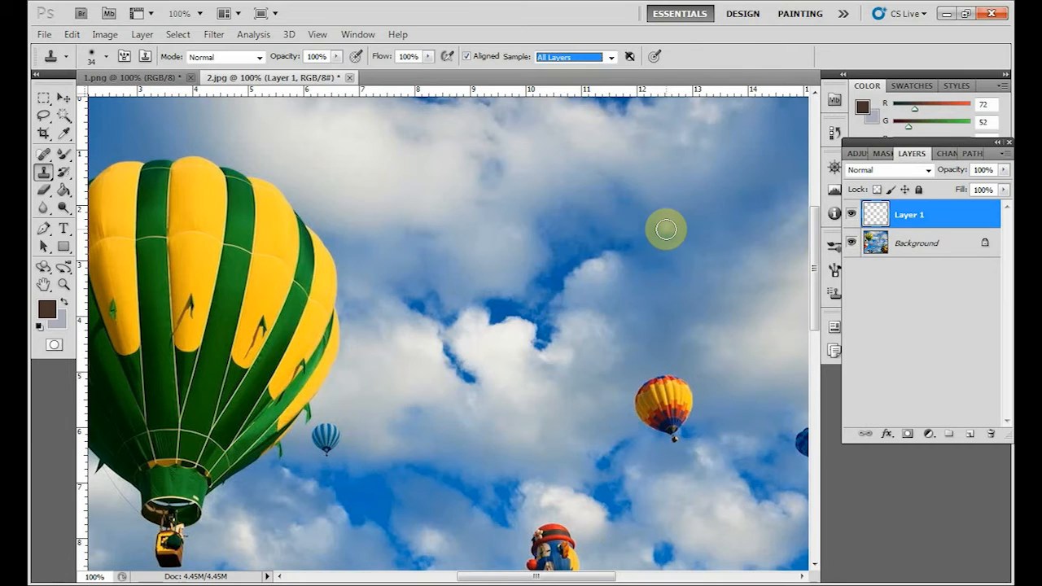
click(912, 254)
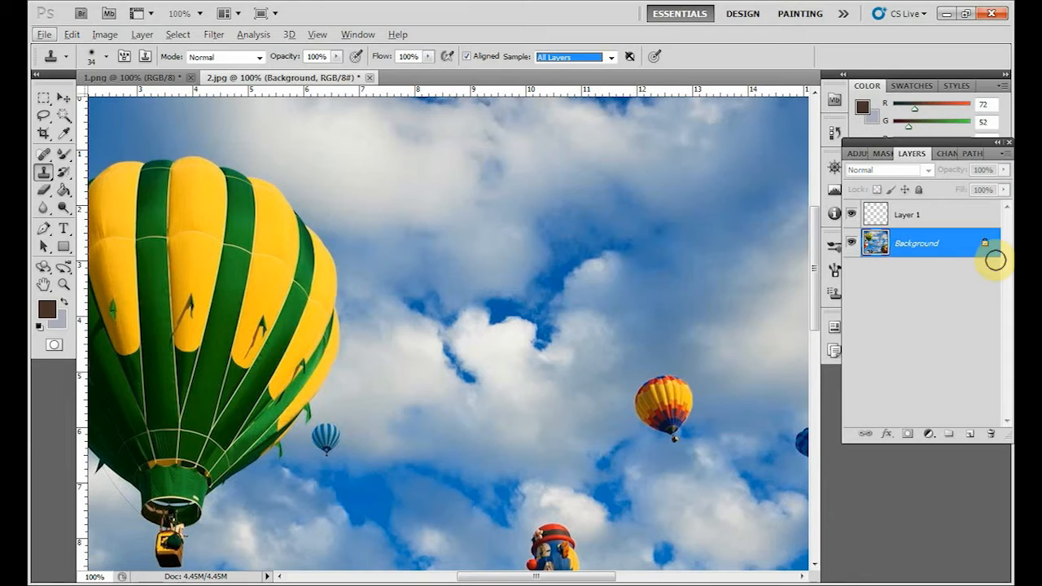
Make Layer 1 active, sample the large green-and-yellow balloon and clone a full copy of it onto the neighbouring sky.
click(953, 220)
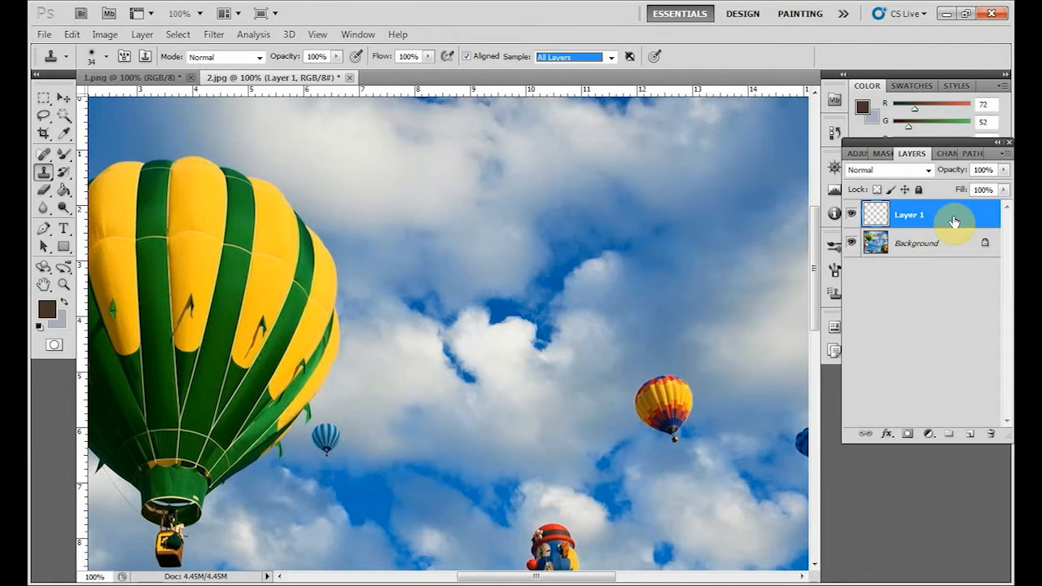
alt+click(279, 274)
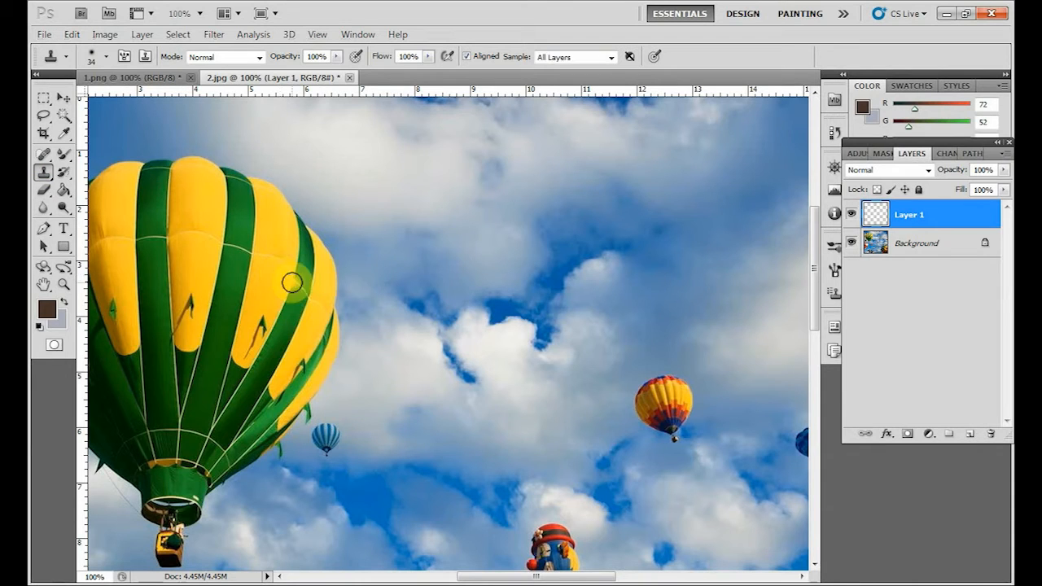
mouse_move(510, 151)
mouse_down()
mouse_move(520, 235)
mouse_move(516, 140)
mouse_move(526, 284)
mouse_move(522, 173)
mouse_move(505, 267)
mouse_move(502, 166)
mouse_move(482, 352)
mouse_move(490, 131)
mouse_move(454, 344)
mouse_move(420, 307)
mouse_move(431, 147)
mouse_move(429, 342)
mouse_move(452, 337)
mouse_move(503, 91)
mouse_move(541, 118)
mouse_move(433, 271)
mouse_move(379, 278)
mouse_move(373, 129)
mouse_move(342, 159)
mouse_move(358, 349)
mouse_move(381, 363)
mouse_move(410, 358)
mouse_move(434, 248)
mouse_move(385, 186)
mouse_move(478, 128)
mouse_move(467, 358)
mouse_move(431, 375)
mouse_move(387, 320)
mouse_move(410, 412)
mouse_move(388, 367)
mouse_move(376, 384)
mouse_move(418, 392)
mouse_move(388, 442)
mouse_move(412, 433)
mouse_move(368, 439)
mouse_move(365, 229)
mouse_move(324, 321)
mouse_move(320, 98)
mouse_move(340, 129)
mouse_move(339, 83)
mouse_move(385, 65)
mouse_move(534, 108)
mouse_move(350, 126)
mouse_move(433, 163)
mouse_move(512, 84)
mouse_move(552, 299)
mouse_move(541, 238)
mouse_move(568, 198)
mouse_move(577, 217)
mouse_move(526, 346)
mouse_move(336, 342)
mouse_move(280, 180)
mouse_move(273, 108)
mouse_move(258, 170)
mouse_move(266, 102)
mouse_move(252, 148)
mouse_move(311, 157)
mouse_move(296, 144)
mouse_move(284, 179)
mouse_move(337, 326)
mouse_move(320, 333)
mouse_move(350, 367)
mouse_move(298, 226)
mouse_move(318, 258)
mouse_up()
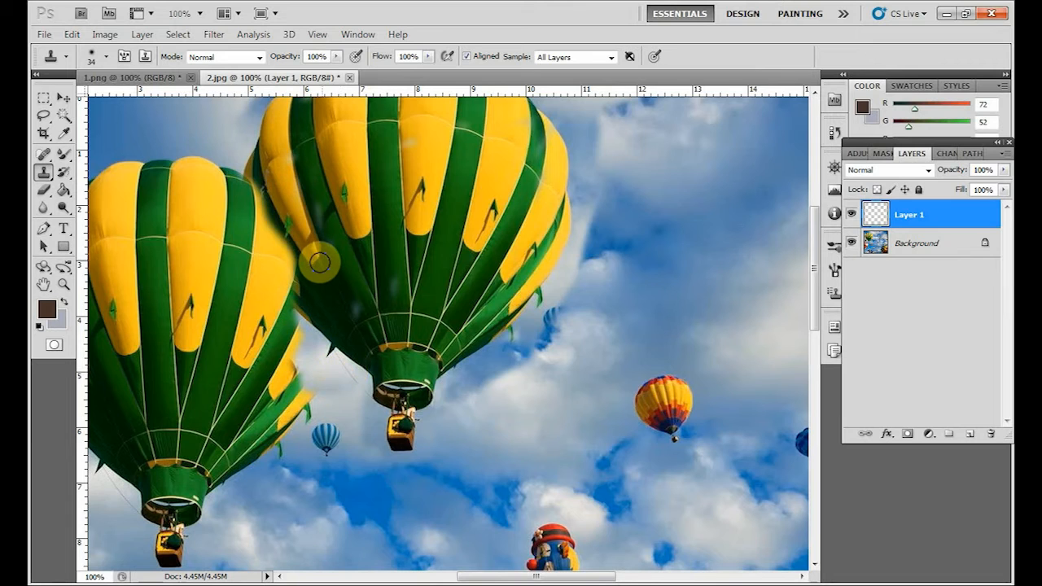
drag(325, 181, 456, 196)
Switch to the Eraser tool and enlarge its brush to 25 px for cleaning up the cloned balloon.
click(64, 99)
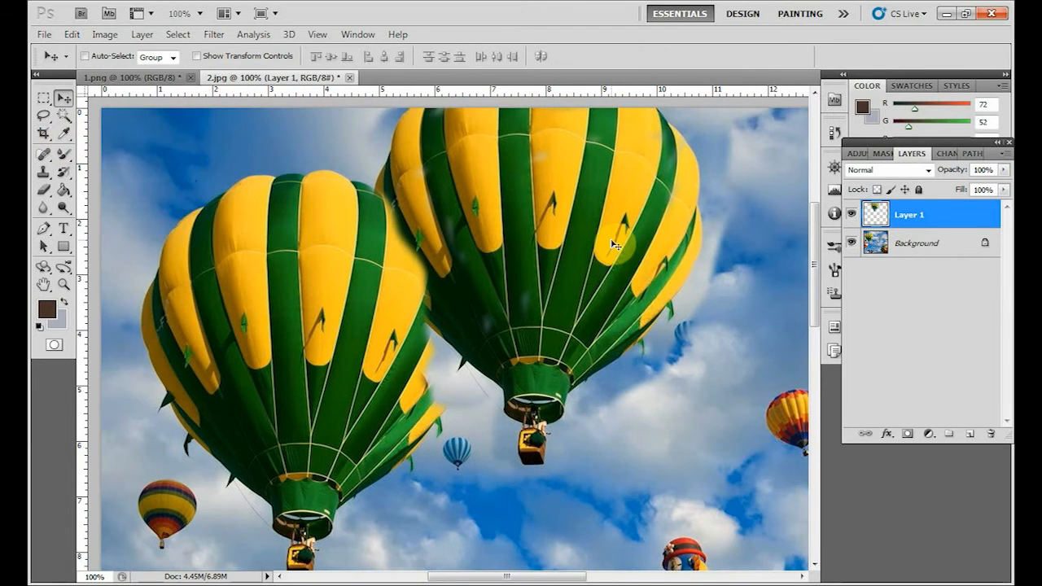
mouse_move(612, 279)
mouse_down()
mouse_move(504, 383)
mouse_move(558, 313)
mouse_up()
key(ctrl+plus)
key(ctrl+minus)
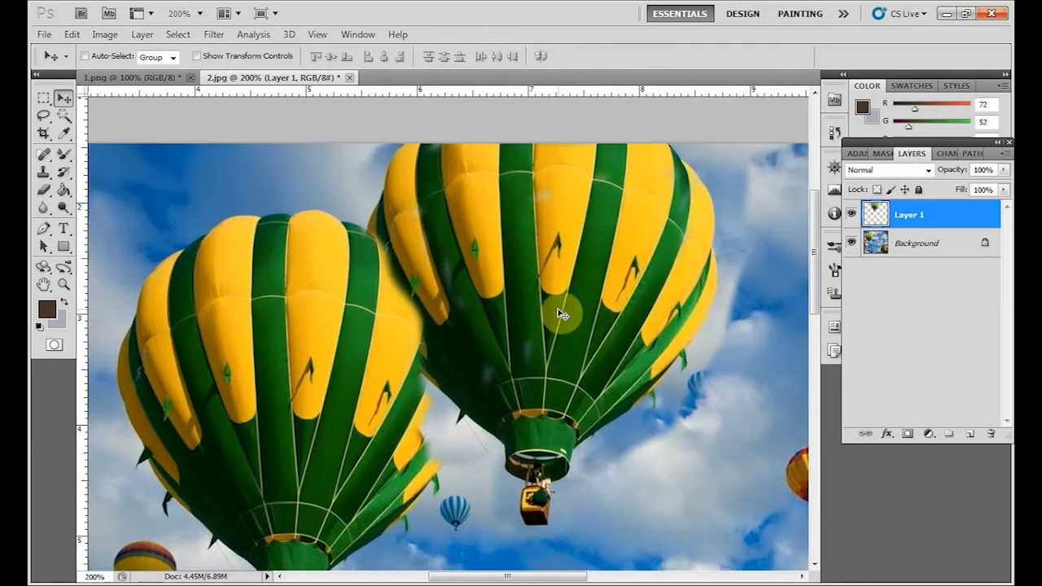
scroll(559, 310, down, 1)
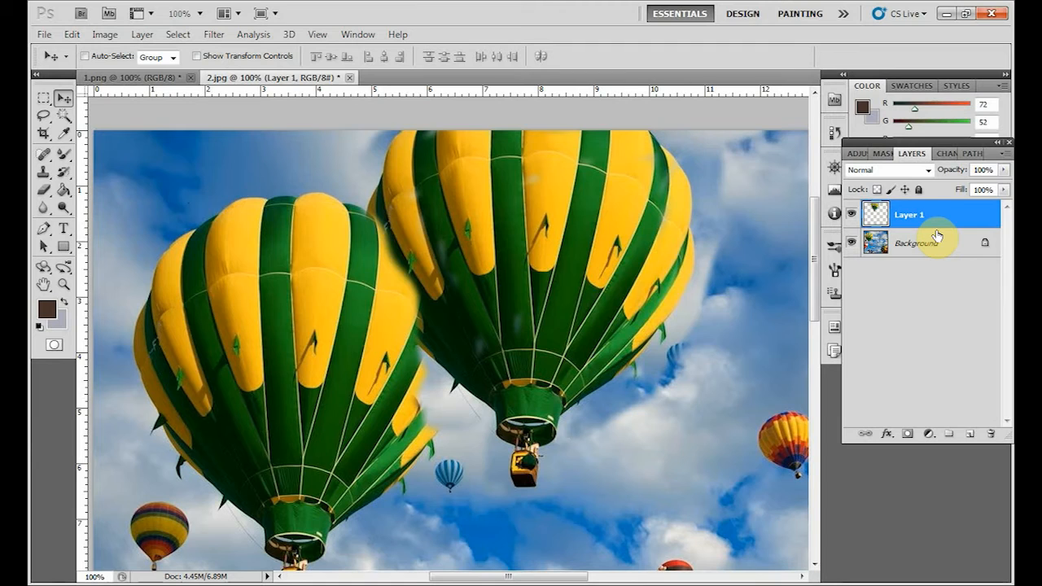
click(44, 192)
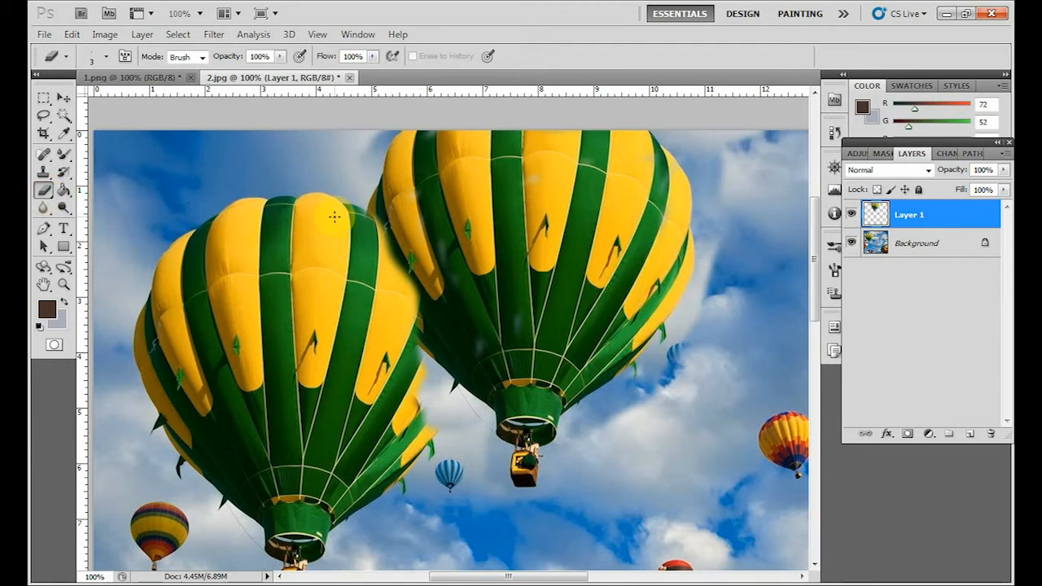
key(bracketright)
key(bracketright)
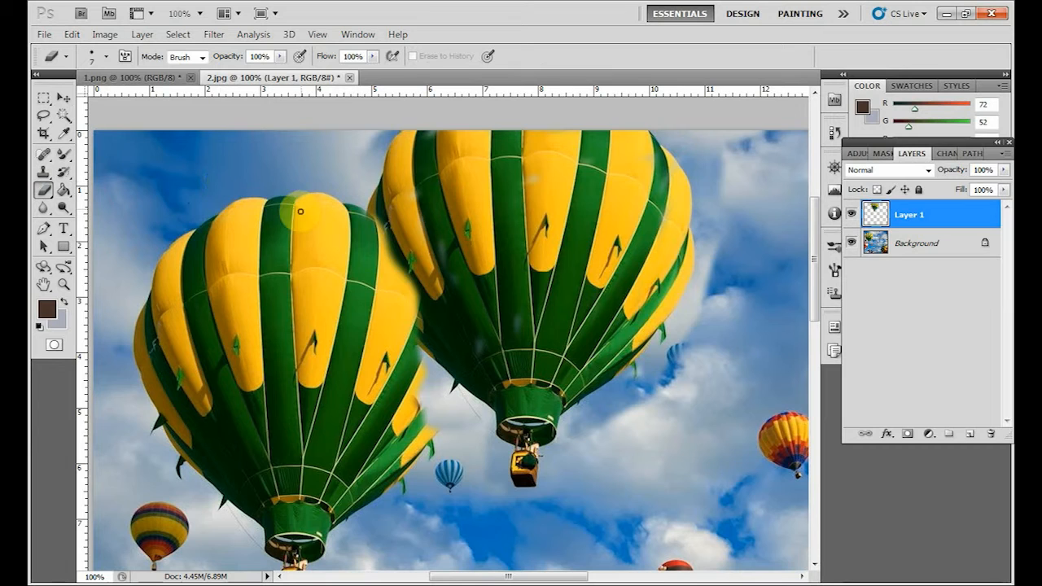
key(bracketright)
key(bracketright)
key(bracketright)
key(bracketright)
key(bracketright)
key(bracketright)
key(bracketright)
key(bracketright)
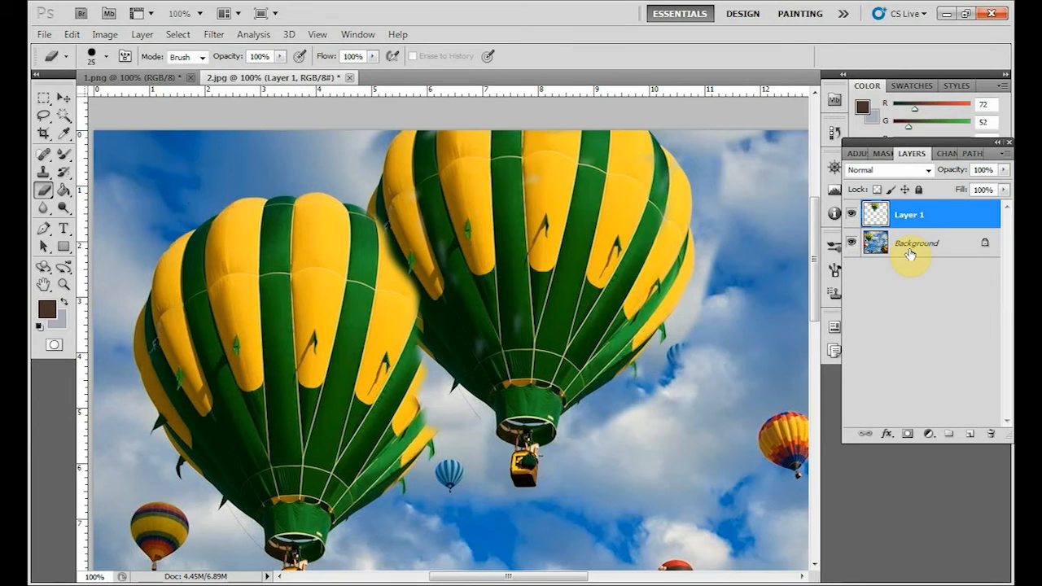
Hide the Background to inspect the cloned pixels alone, enlarge the eraser brush to 30 px, and show the Background again.
click(851, 243)
key(bracketright)
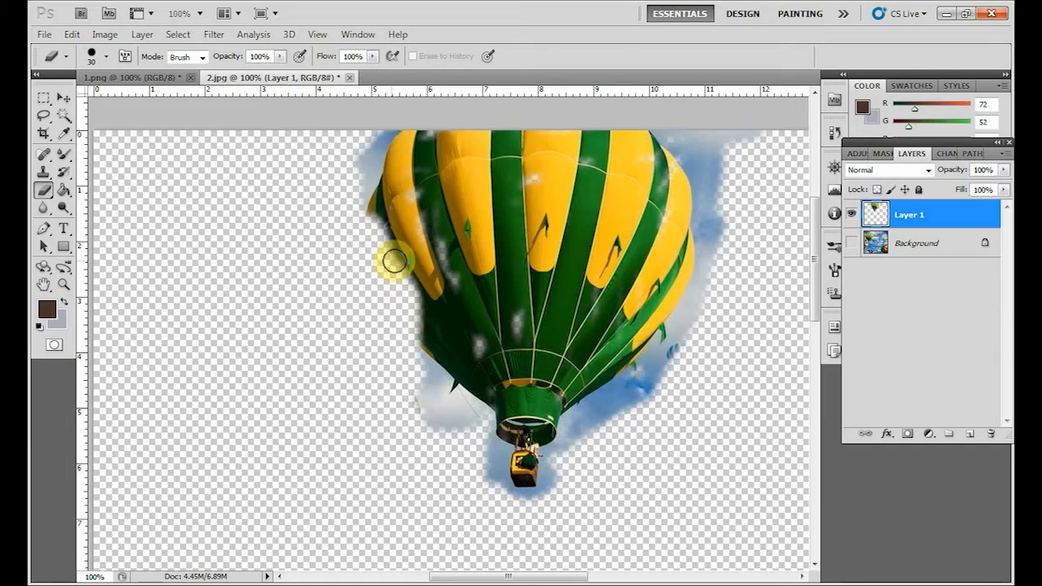
click(851, 244)
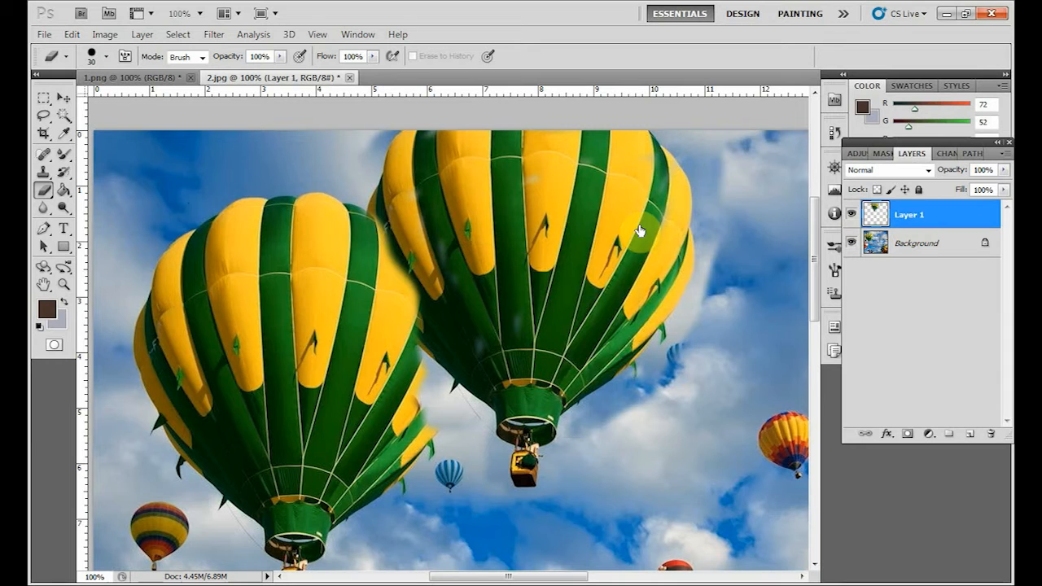
Erase the cloned pixels that overlap the original balloon's upper right edge, using a 20 px eraser brush.
key(ctrl+plus)
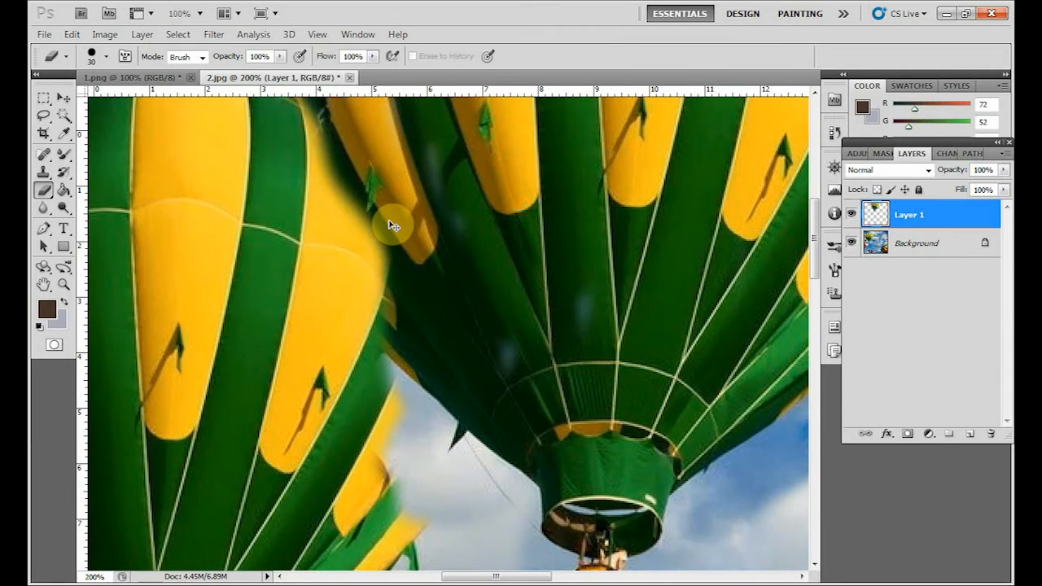
drag(391, 224, 410, 386)
key(bracketleft)
key(bracketleft)
key(bracketleft)
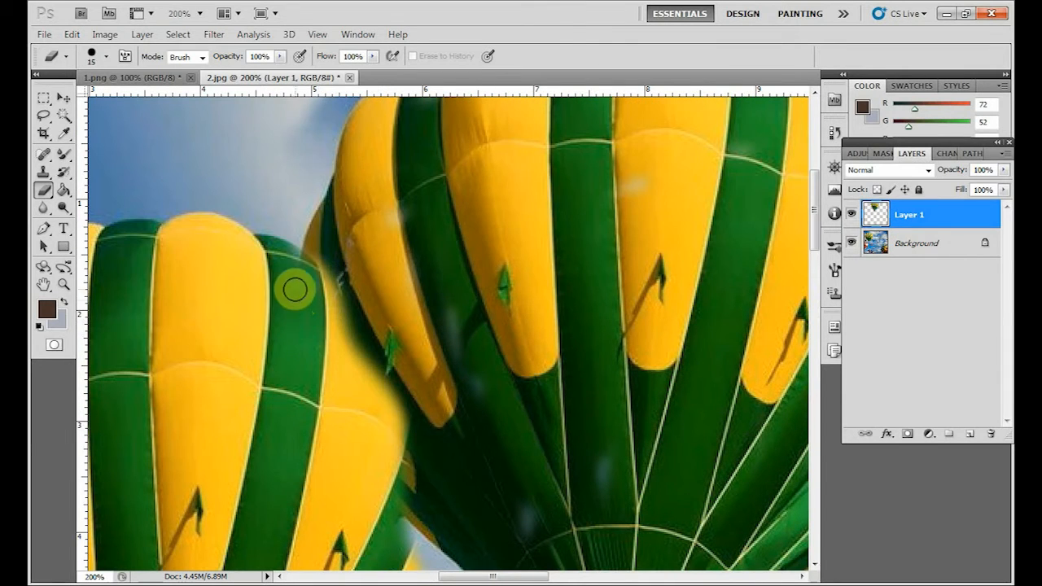
key(bracketleft)
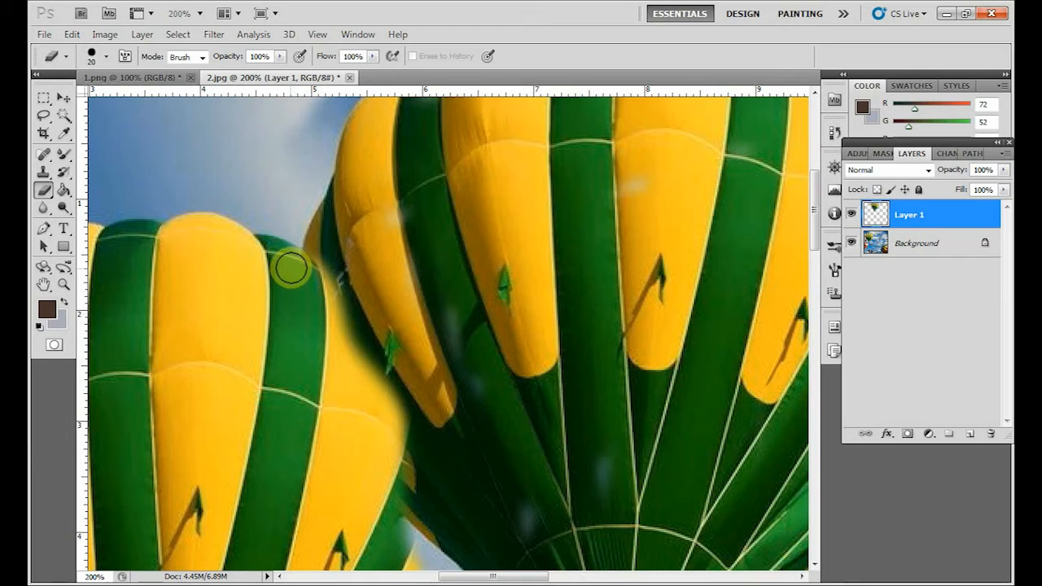
key(bracketright)
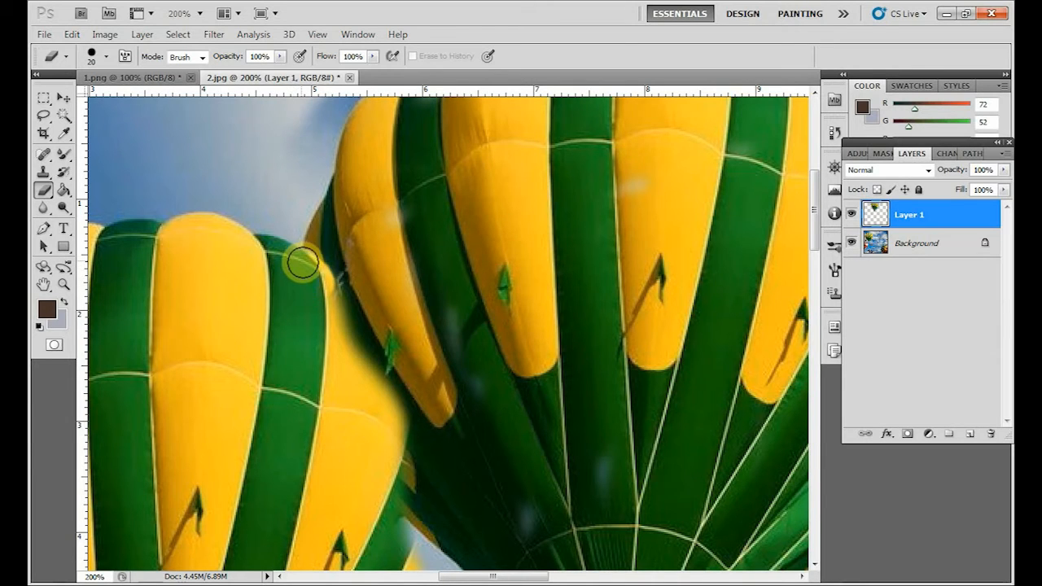
mouse_move(309, 271)
mouse_down()
mouse_move(351, 293)
mouse_move(345, 276)
mouse_move(348, 332)
mouse_move(343, 325)
mouse_move(374, 373)
mouse_move(362, 294)
mouse_move(355, 393)
mouse_move(361, 333)
mouse_move(387, 419)
mouse_move(381, 343)
mouse_move(355, 283)
mouse_move(379, 311)
mouse_move(392, 363)
mouse_move(391, 339)
mouse_up()
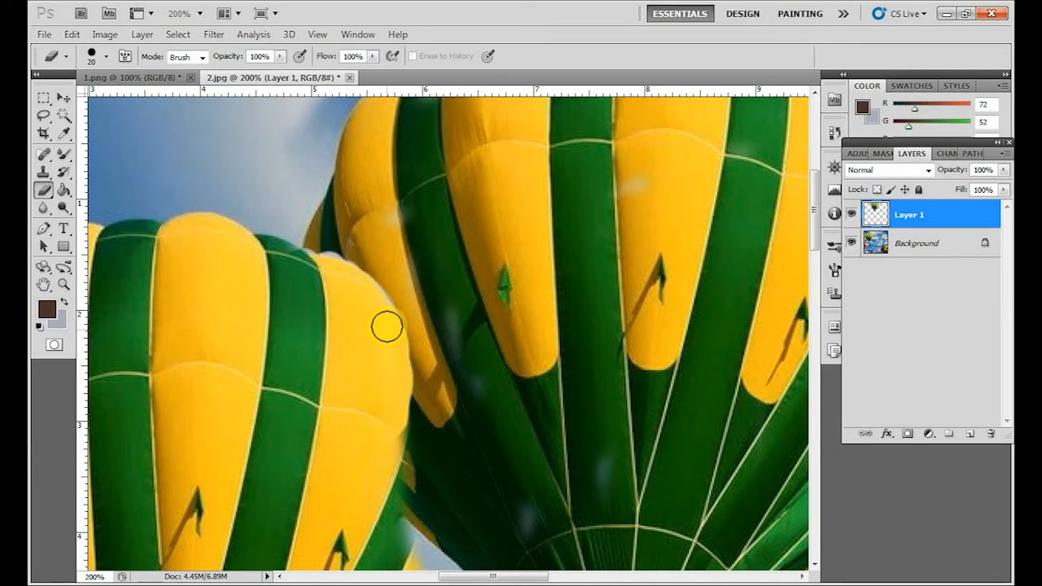
Erase the remaining cloned overlap down the right side of the original balloon to its lower edge.
key(space)
mouse_move(393, 392)
mouse_down()
mouse_move(396, 231)
mouse_move(411, 240)
mouse_move(399, 184)
mouse_move(418, 293)
mouse_move(407, 341)
mouse_move(424, 260)
mouse_move(410, 373)
mouse_move(424, 317)
mouse_move(419, 230)
mouse_move(428, 307)
mouse_move(394, 419)
mouse_move(409, 414)
mouse_move(371, 473)
mouse_move(368, 456)
mouse_move(453, 359)
mouse_move(486, 268)
mouse_move(475, 320)
mouse_move(435, 379)
mouse_move(459, 267)
mouse_move(412, 352)
mouse_move(401, 341)
mouse_move(433, 250)
mouse_move(416, 274)
mouse_up()
scroll(481, 334, down, 3)
key(space)
drag(469, 365, 451, 468)
mouse_move(462, 388)
mouse_down()
mouse_move(467, 295)
mouse_move(465, 369)
mouse_move(452, 355)
mouse_move(455, 258)
mouse_move(430, 358)
mouse_move(427, 235)
mouse_move(465, 269)
mouse_up()
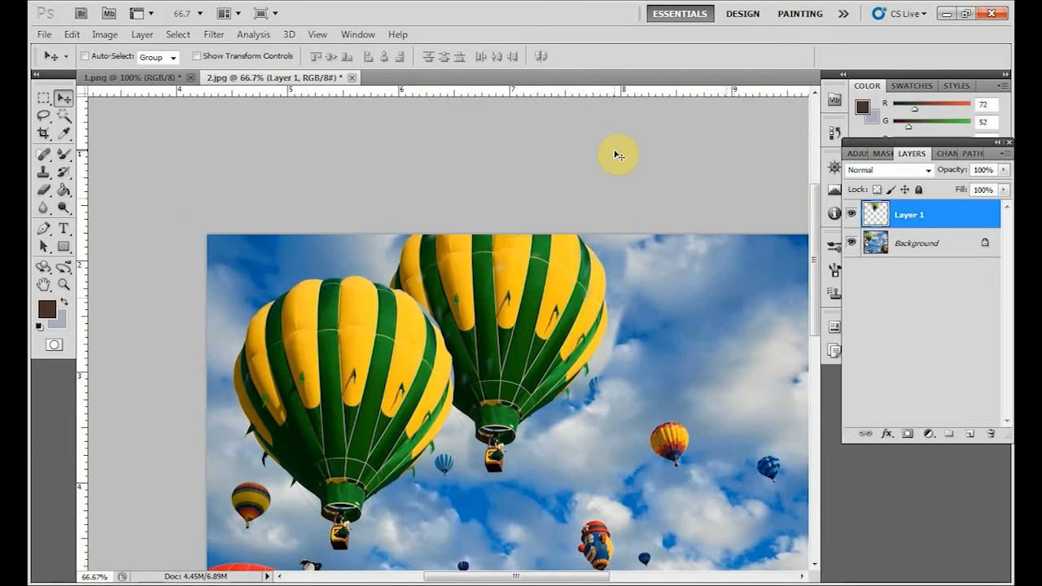
Examine the original and cloned balloons and the cleaned-up overlap at full and reduced magnification.
key(ctrl+plus)
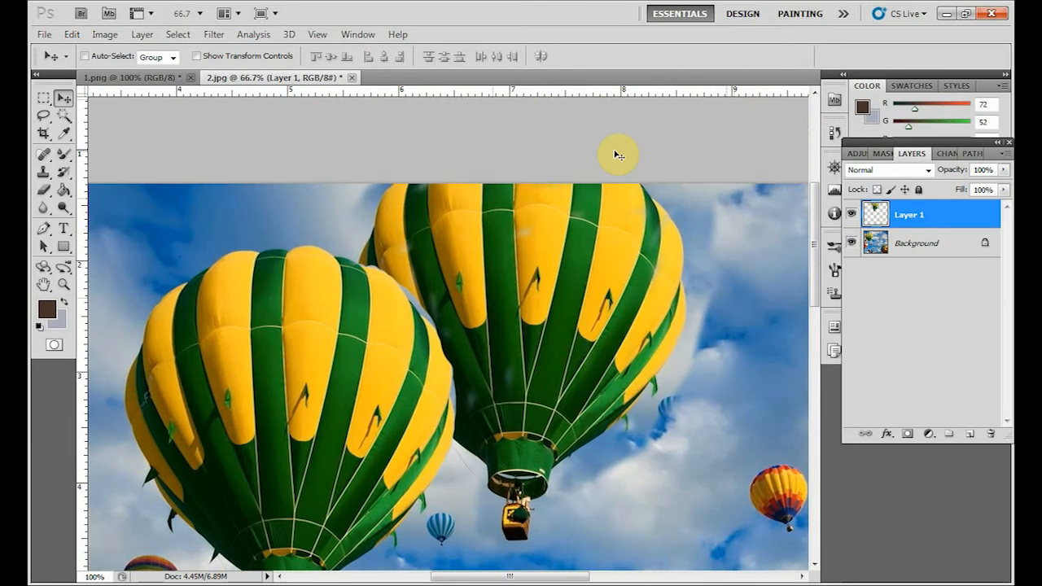
key(ctrl+minus)
key(space)
drag(541, 406, 490, 278)
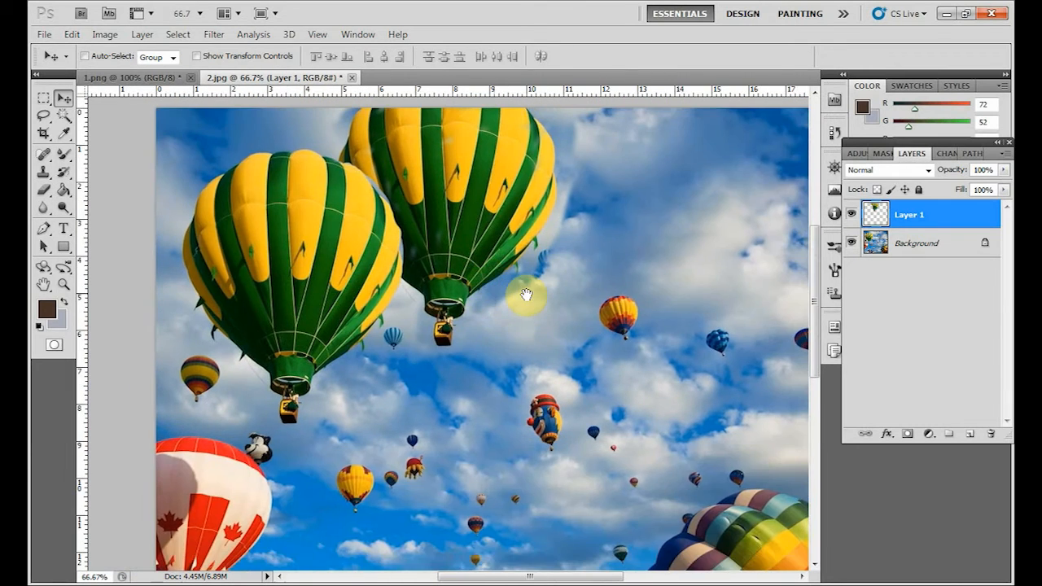
key(ctrl+plus)
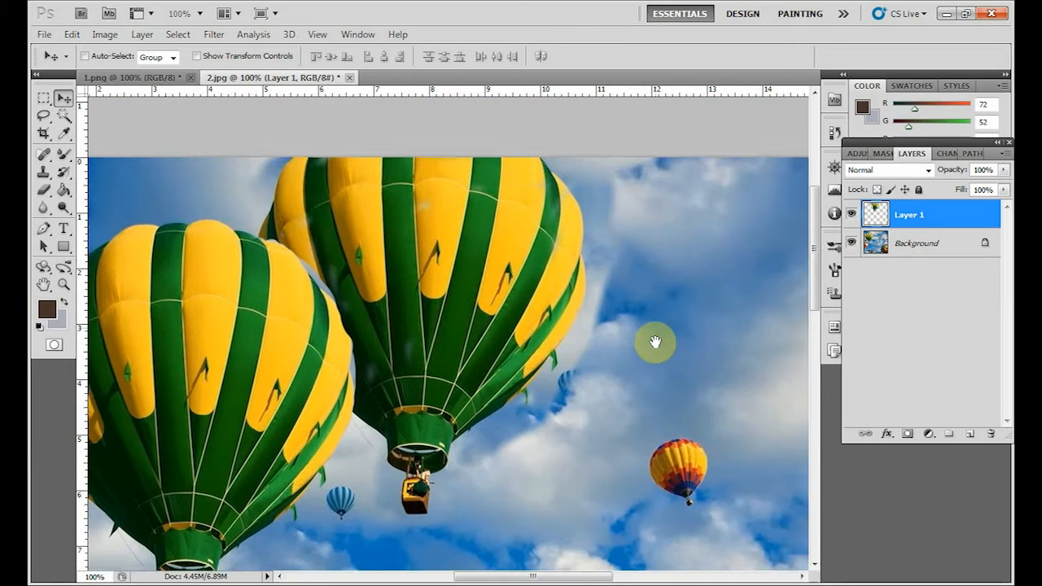
scroll(656, 342, up, 1)
key(space)
drag(659, 346, 646, 296)
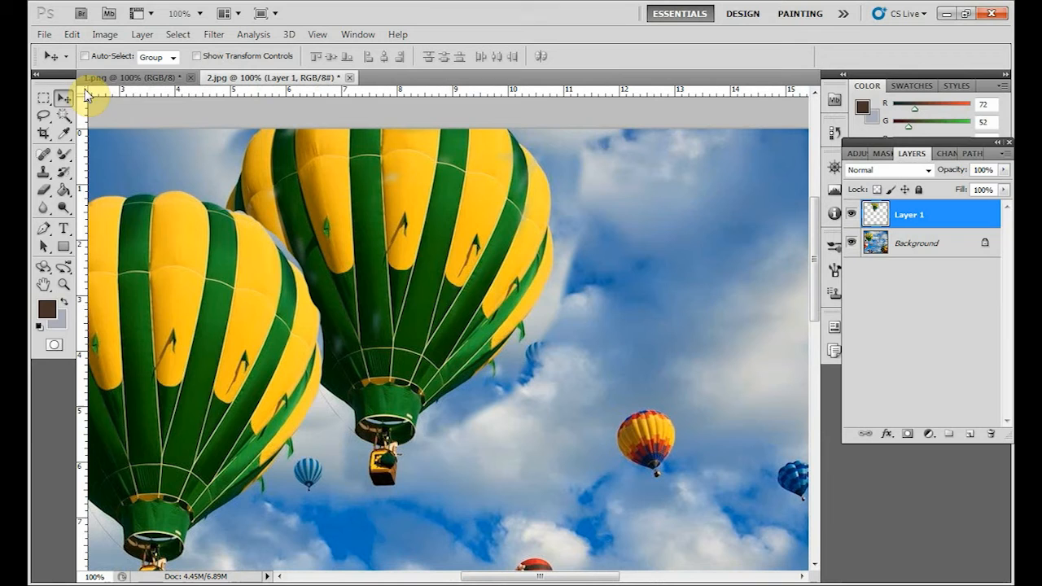
Hide Layer 1 to compare with the original photo, and delete that layer with its cloned balloon.
click(851, 217)
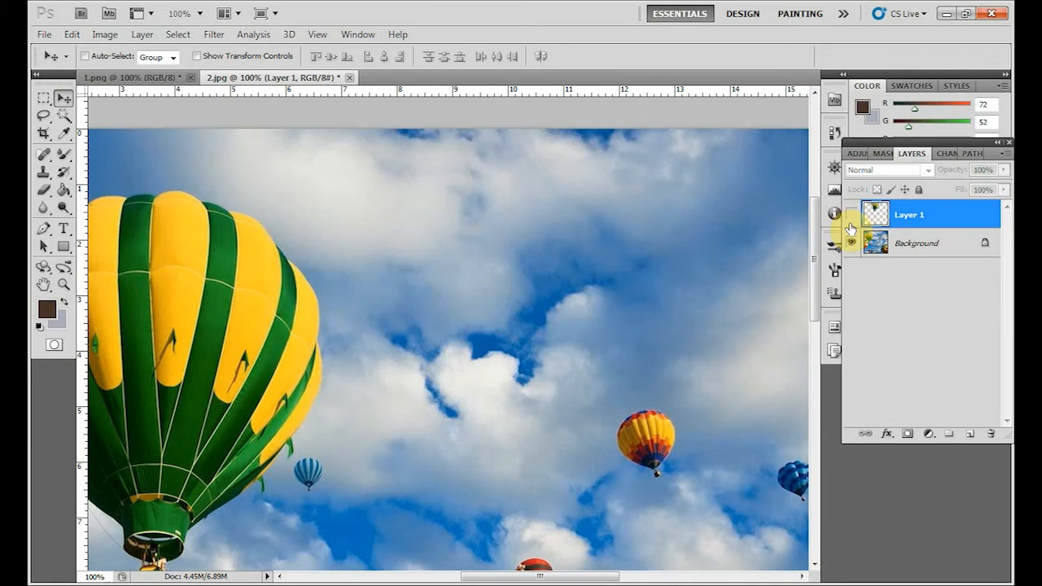
drag(374, 269, 413, 240)
key(ctrl+minus)
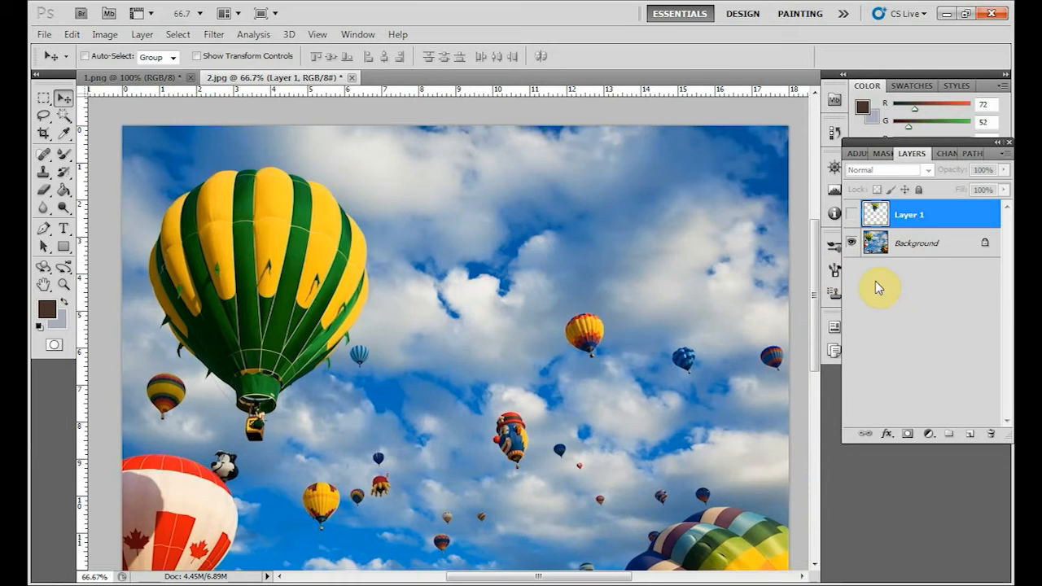
drag(875, 214, 989, 437)
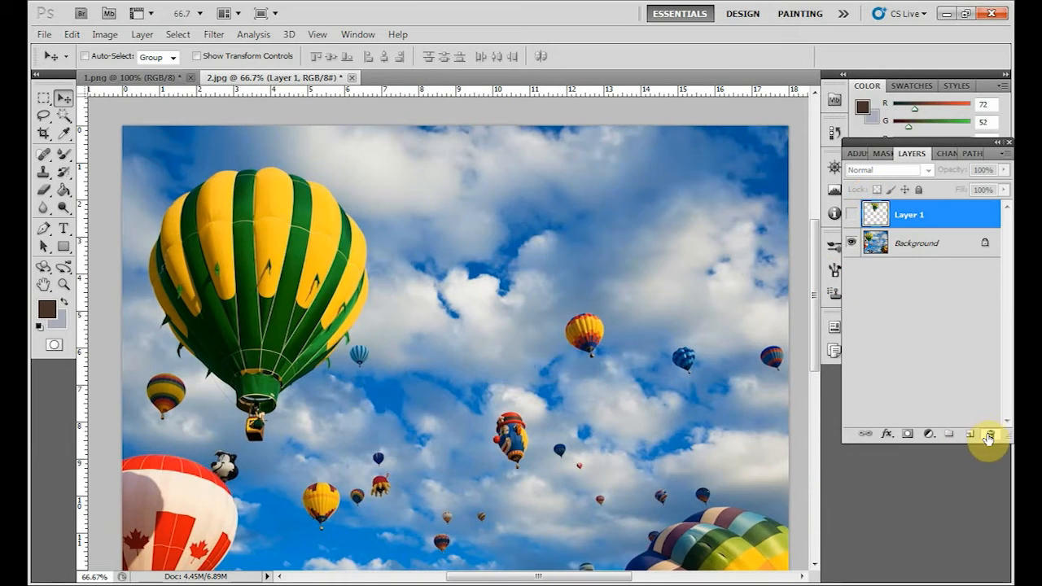
click(989, 437)
click(495, 229)
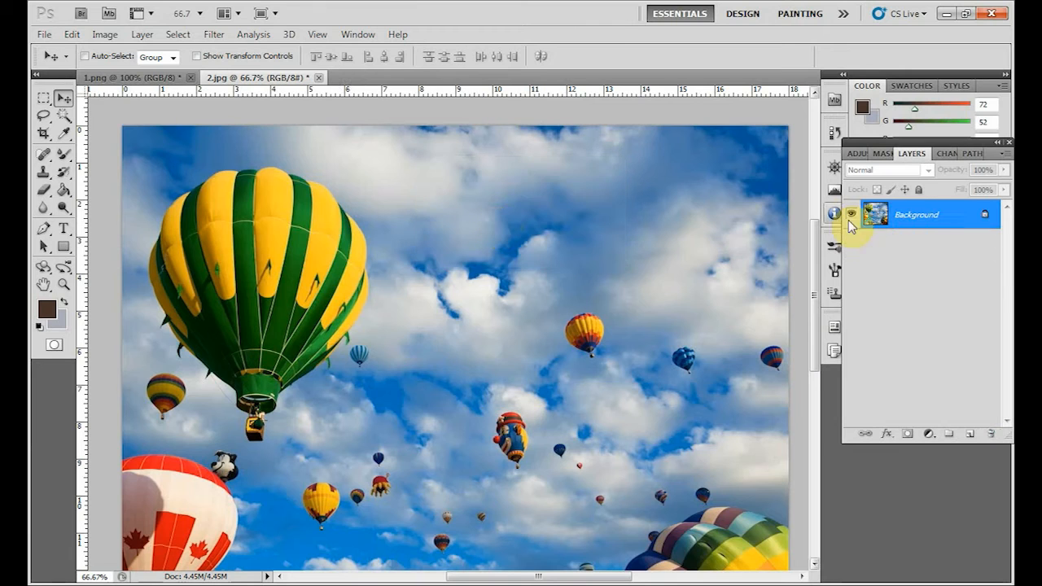
Add a new empty layer above the Background and choose the Clone Stamp tool.
click(970, 434)
drag(409, 311, 356, 279)
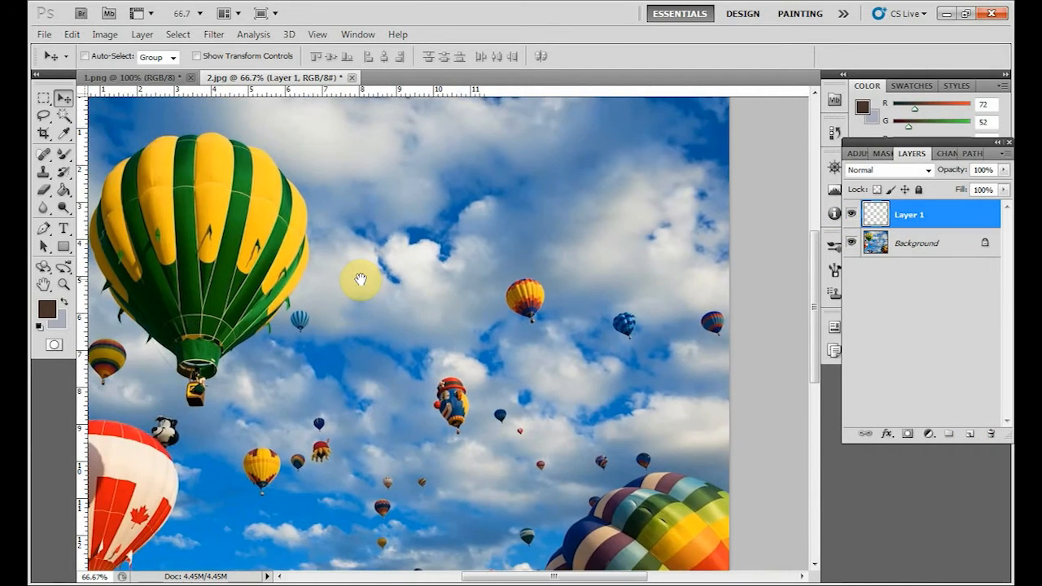
click(45, 175)
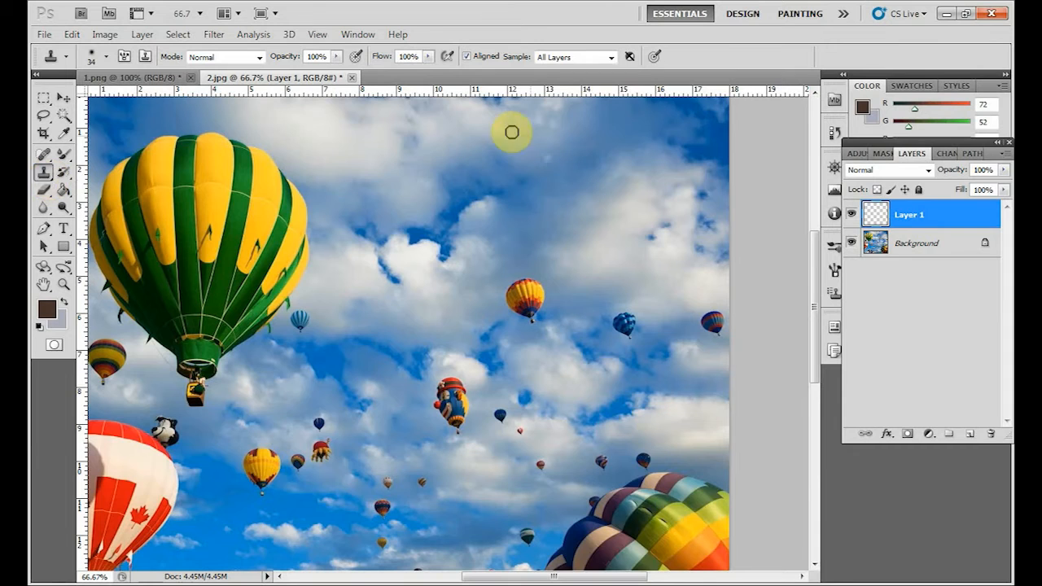
drag(482, 158, 486, 158)
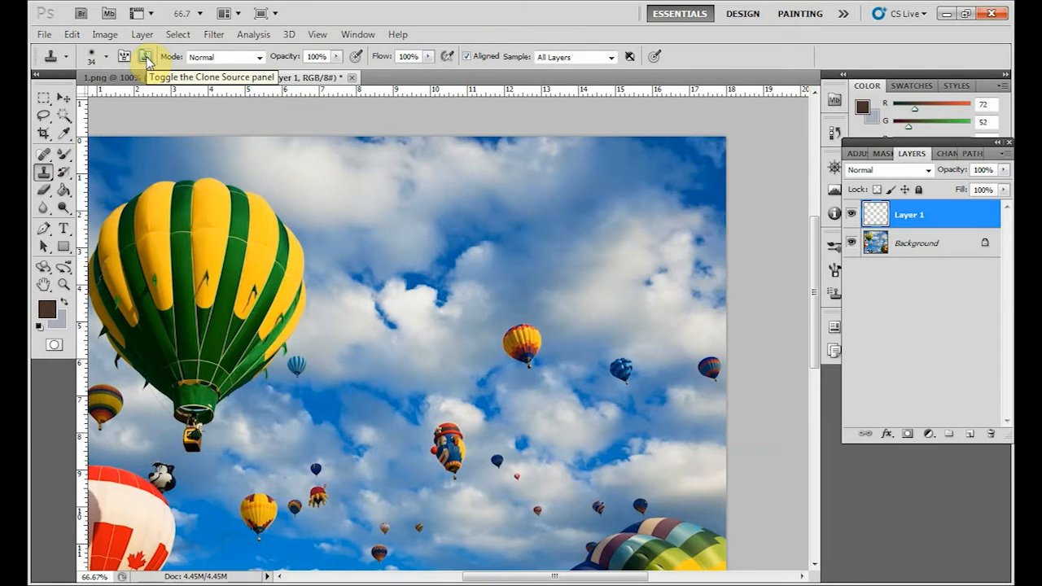
Show the Clone Source settings and use the first clone source.
click(146, 57)
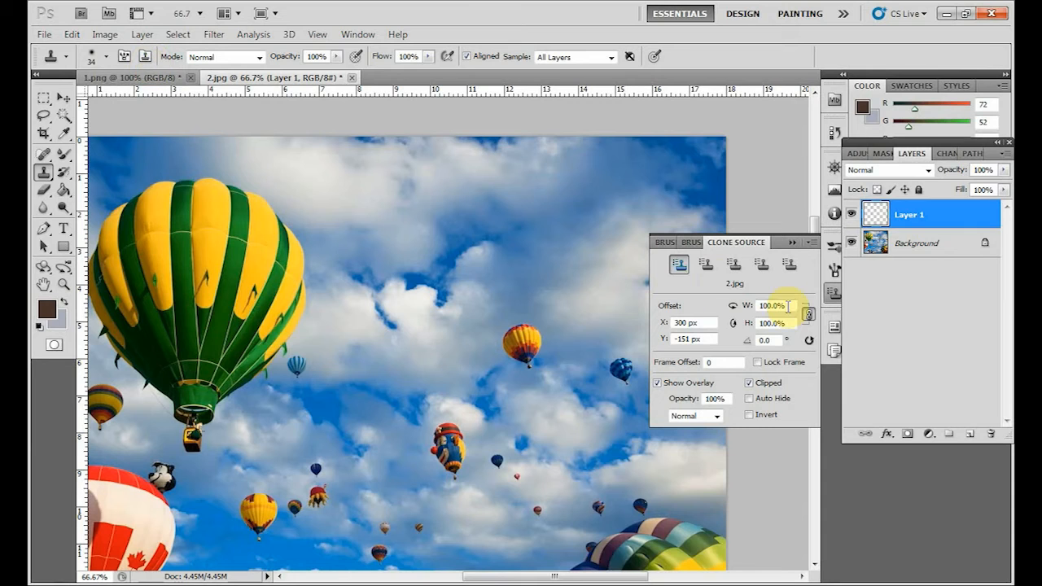
drag(468, 281, 405, 298)
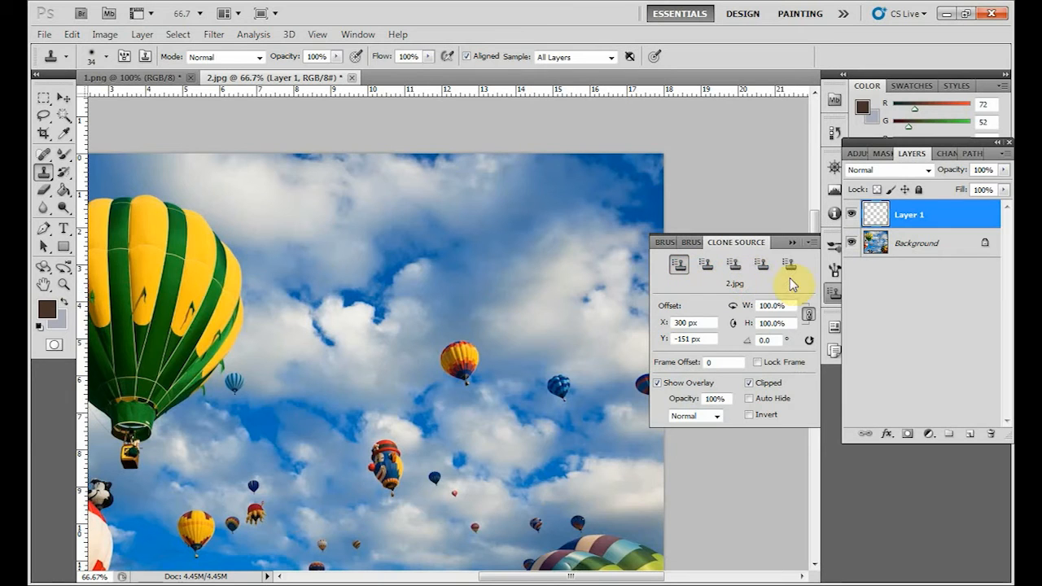
drag(484, 421, 449, 372)
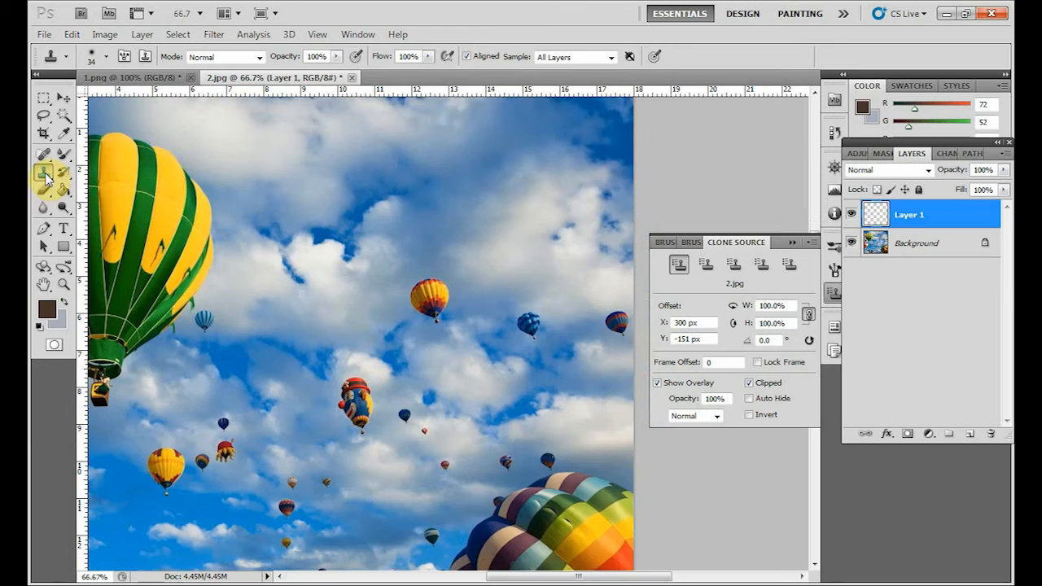
click(675, 274)
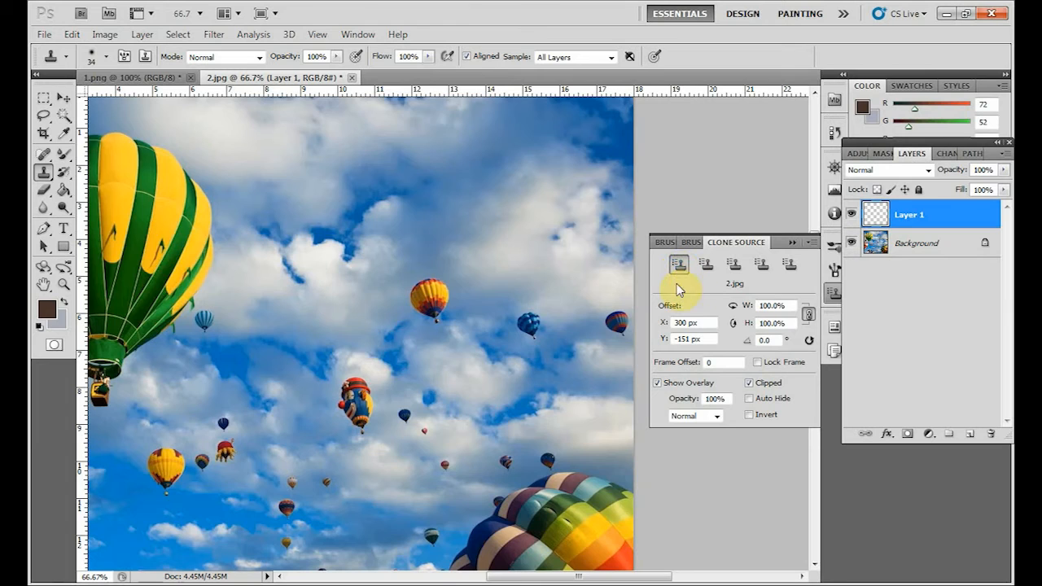
Sample the small yellow-and-red balloon and clone it into the upper right corner of the sky.
alt+click(430, 292)
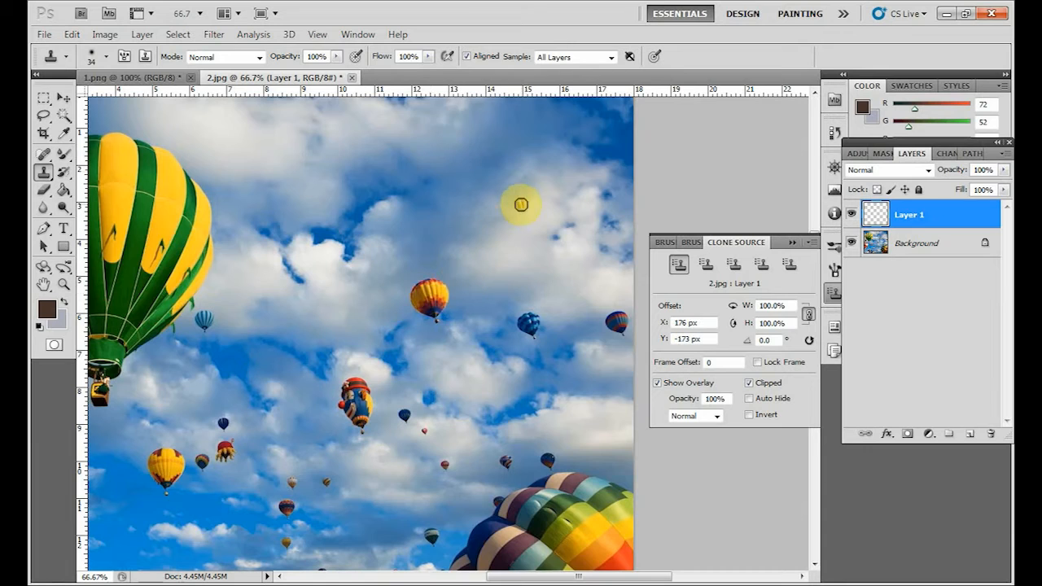
mouse_move(571, 116)
mouse_down()
mouse_move(585, 124)
mouse_move(585, 145)
mouse_move(560, 131)
mouse_move(577, 155)
mouse_move(584, 107)
mouse_move(588, 136)
mouse_up()
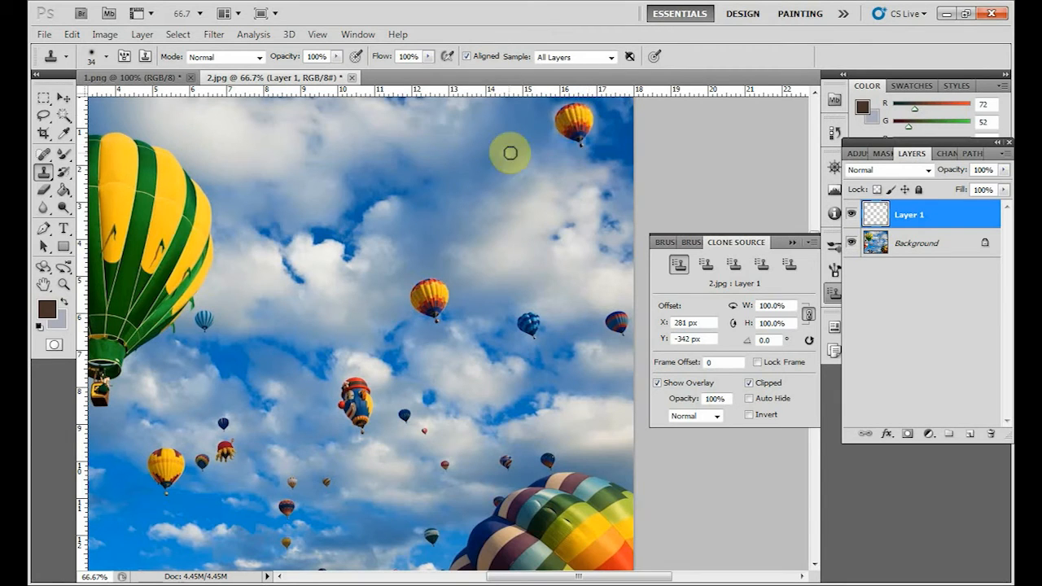
Paint another aligned clone stroke in the sky beside the copied small balloon, and turn off the Aligned option.
mouse_move(529, 133)
mouse_down()
mouse_move(512, 118)
mouse_move(531, 132)
mouse_move(526, 165)
mouse_move(503, 126)
mouse_move(496, 143)
mouse_move(526, 133)
mouse_move(526, 166)
mouse_move(534, 137)
mouse_move(538, 190)
mouse_up()
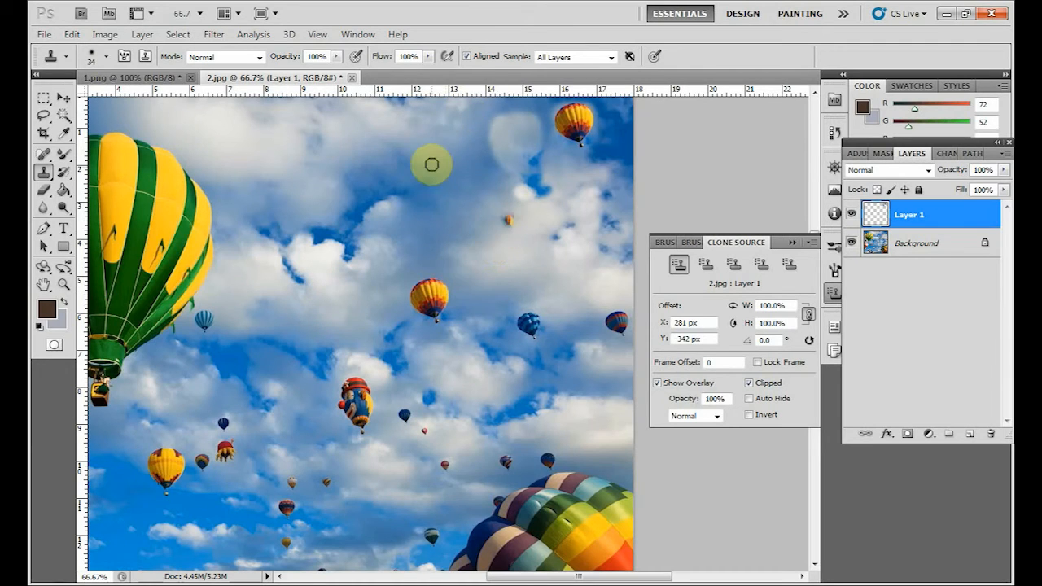
click(467, 56)
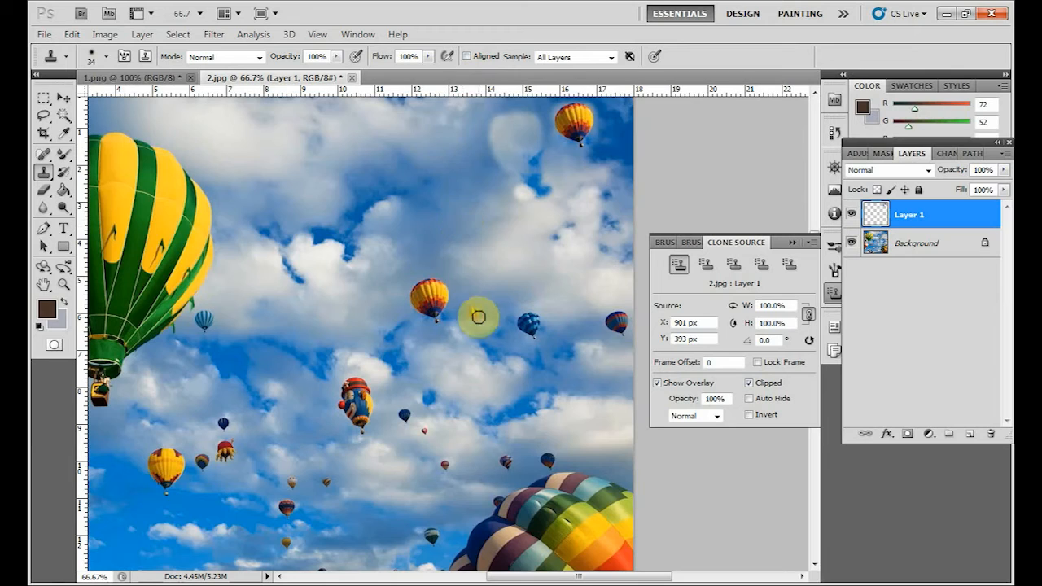
Clone the small yellow-and-red balloon with non-aligned strokes into two more spots in the upper sky, below the first copy.
mouse_move(481, 199)
mouse_down()
mouse_move(472, 179)
mouse_move(486, 196)
mouse_move(469, 204)
mouse_move(489, 232)
mouse_move(493, 202)
mouse_move(475, 188)
mouse_up()
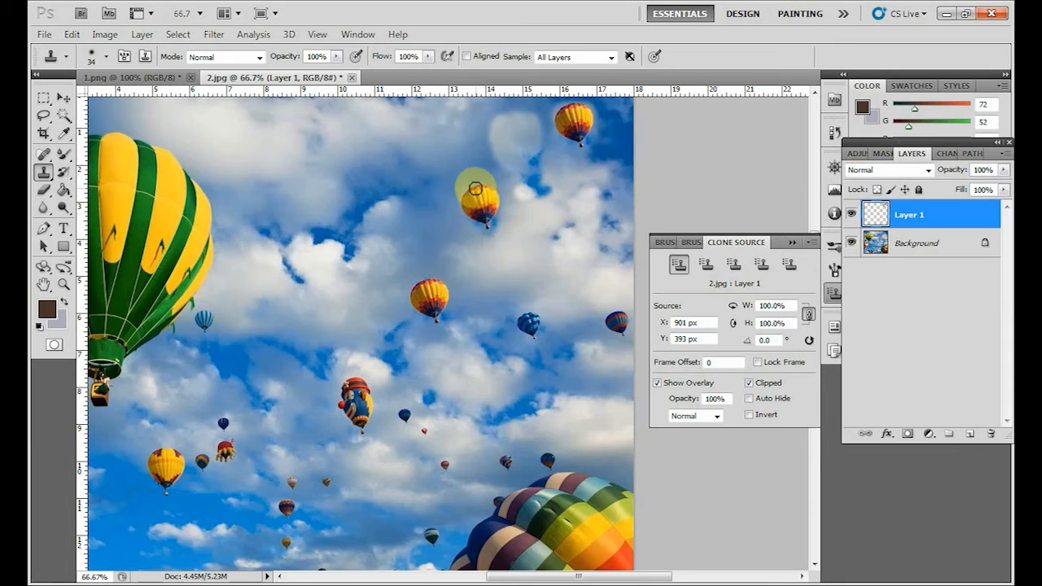
mouse_move(581, 198)
mouse_down()
mouse_move(577, 190)
mouse_move(588, 224)
mouse_move(585, 188)
mouse_up()
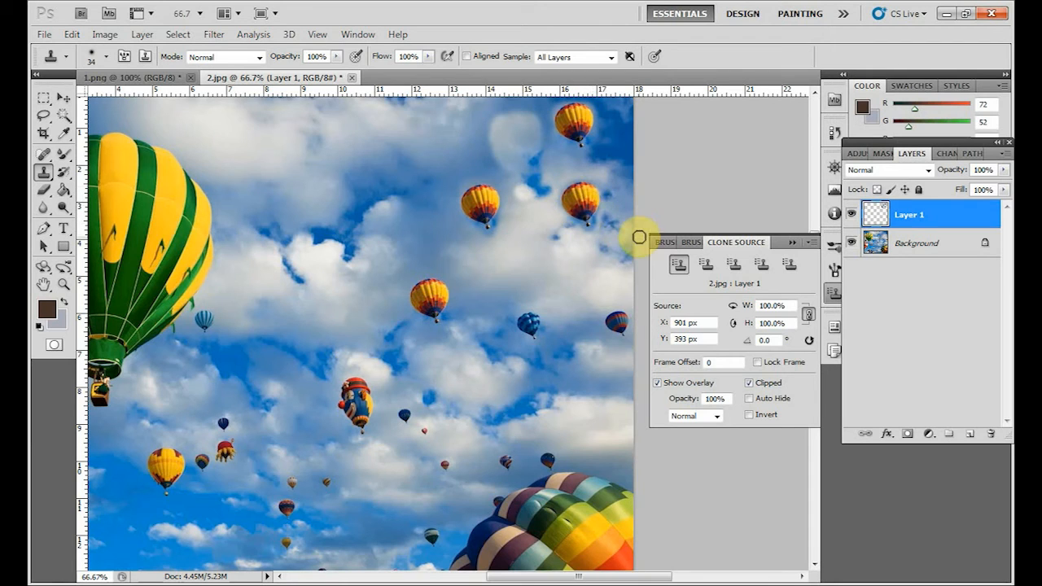
Sample the small blue balloon as the second clone source and clone it into three spots in the sky.
click(707, 271)
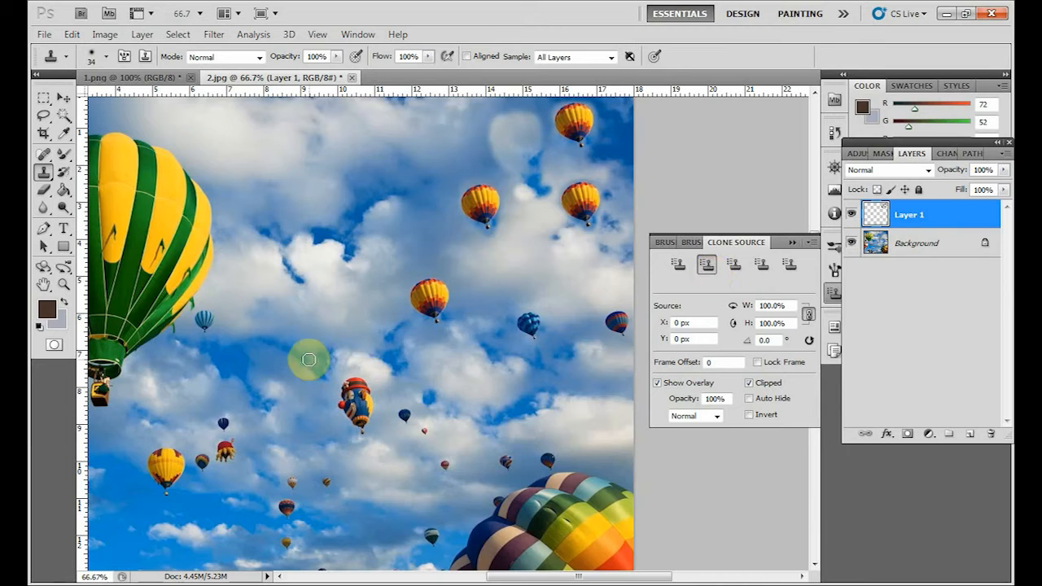
alt+click(528, 322)
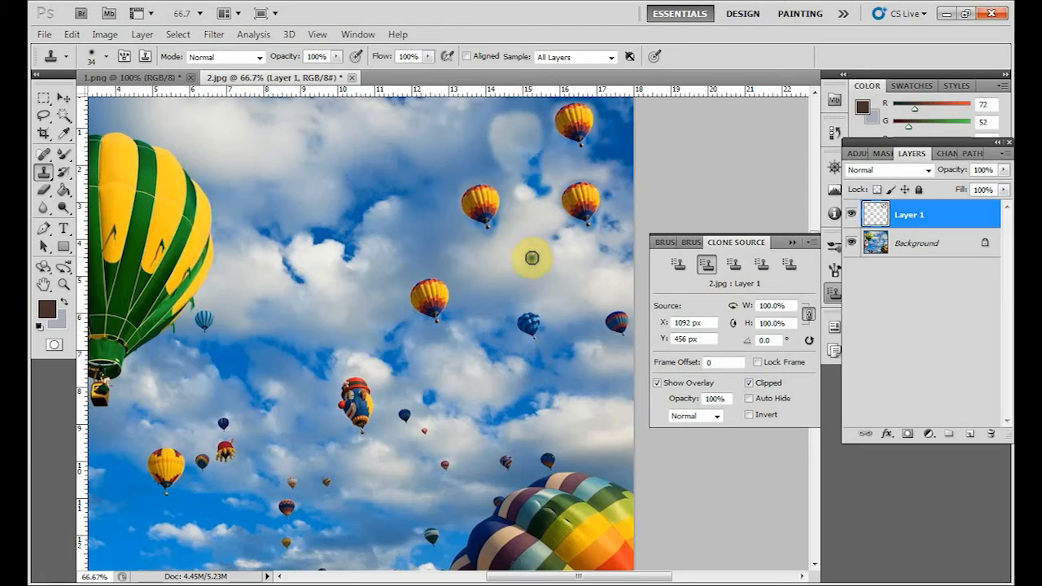
drag(530, 254, 536, 262)
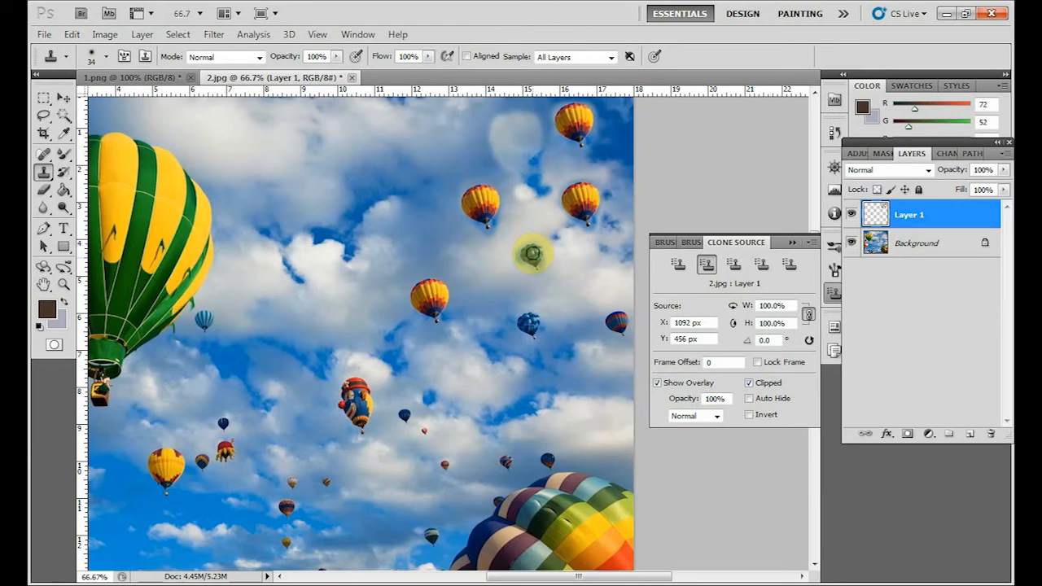
drag(369, 123, 377, 114)
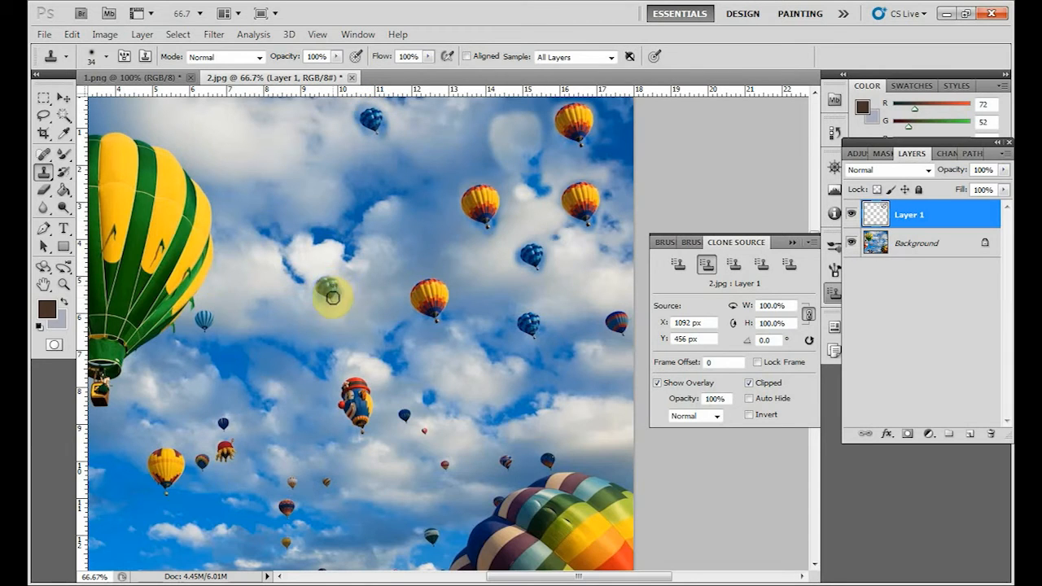
click(326, 286)
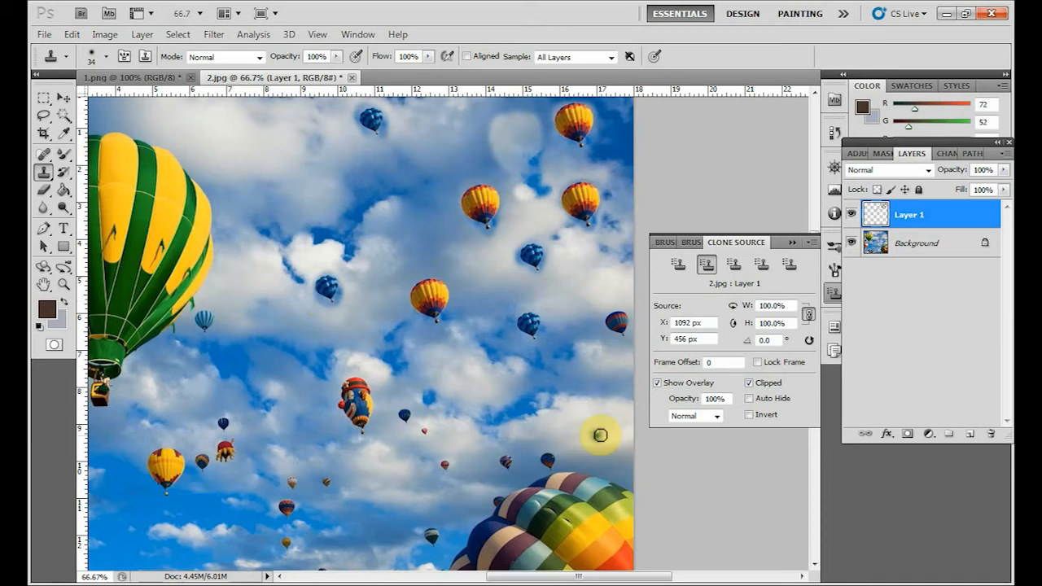
Sample the clown-shaped balloon as the third clone source and clone it into three spots in the sky.
click(735, 267)
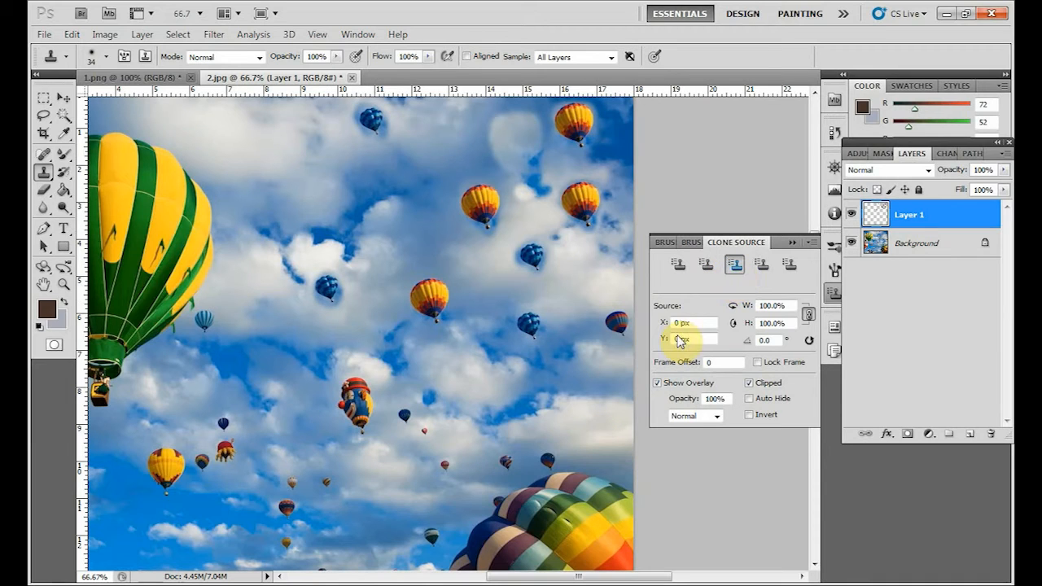
alt+click(356, 397)
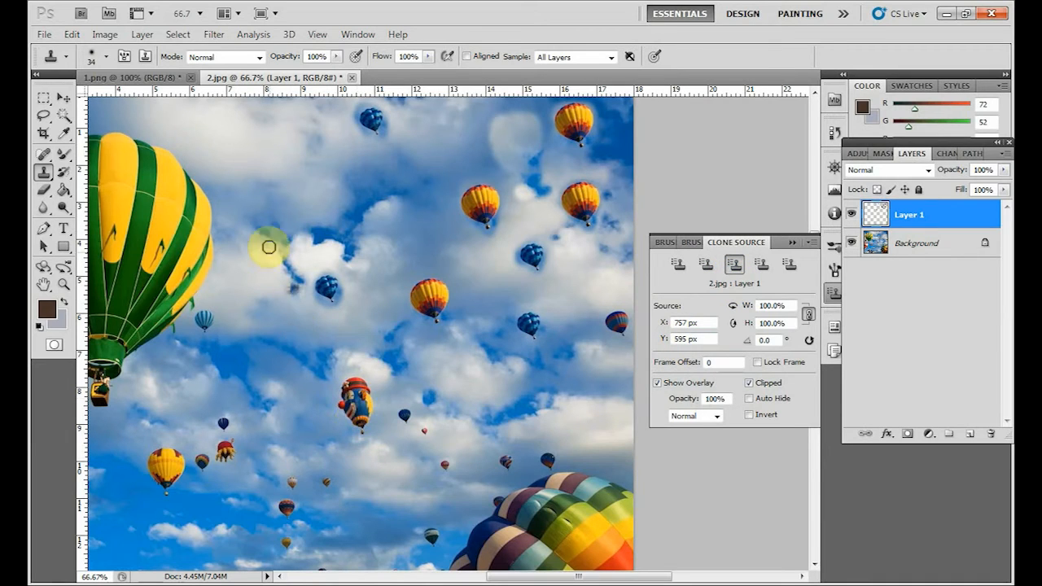
mouse_move(236, 116)
mouse_down()
mouse_move(237, 103)
mouse_move(241, 156)
mouse_up()
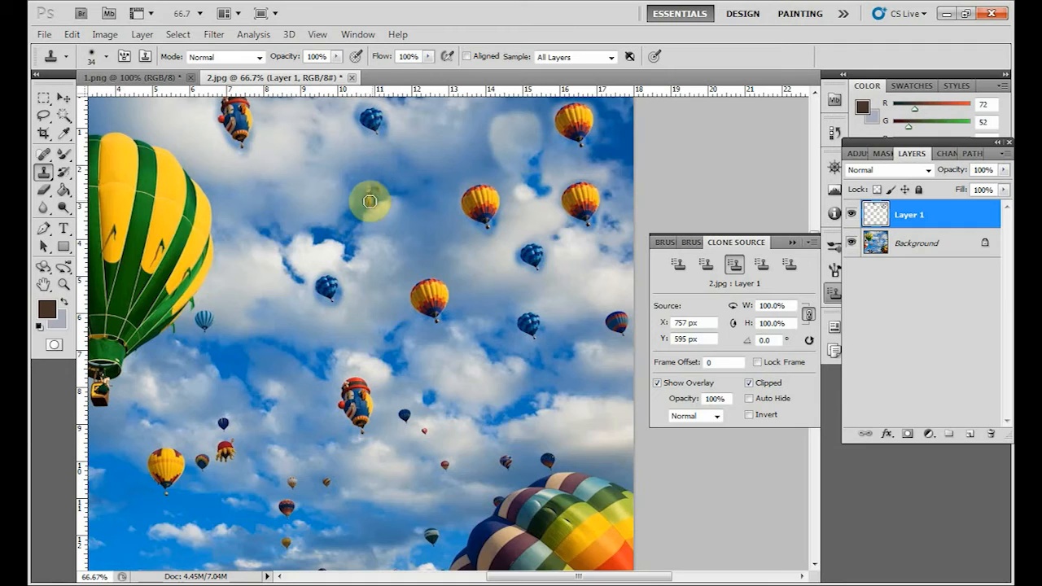
mouse_move(363, 191)
mouse_down()
mouse_move(387, 188)
mouse_move(366, 200)
mouse_move(382, 213)
mouse_move(363, 184)
mouse_up()
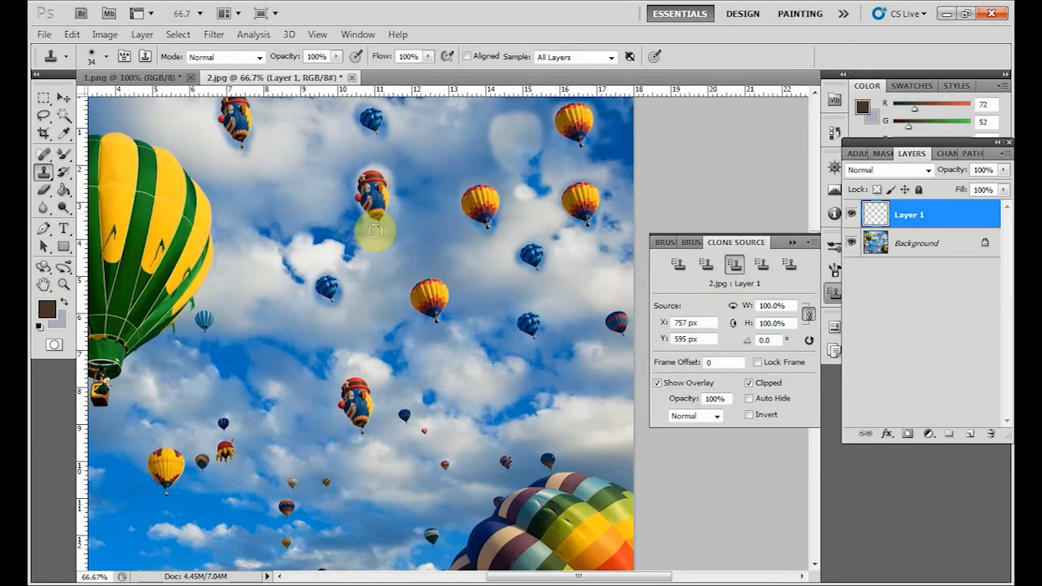
mouse_move(245, 351)
mouse_down()
mouse_move(266, 364)
mouse_move(262, 341)
mouse_move(248, 367)
mouse_move(262, 394)
mouse_move(270, 357)
mouse_move(268, 403)
mouse_move(255, 349)
mouse_move(267, 344)
mouse_move(273, 371)
mouse_move(269, 344)
mouse_move(251, 344)
mouse_move(253, 382)
mouse_move(260, 349)
mouse_up()
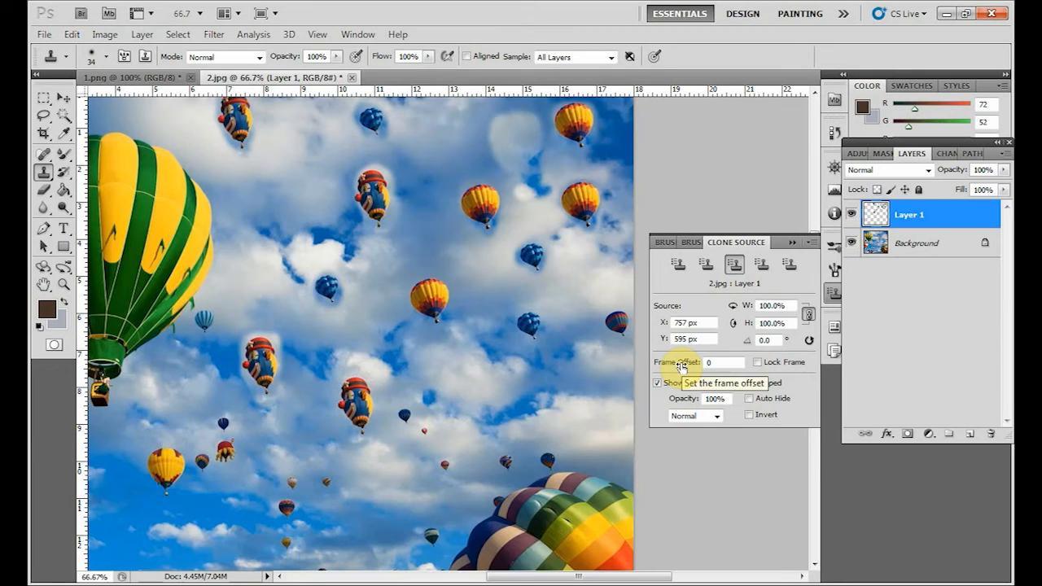
Delete Layer 1 with its cloned balloons and add a new empty layer for the Clone Stamp tool.
click(62, 98)
click(989, 435)
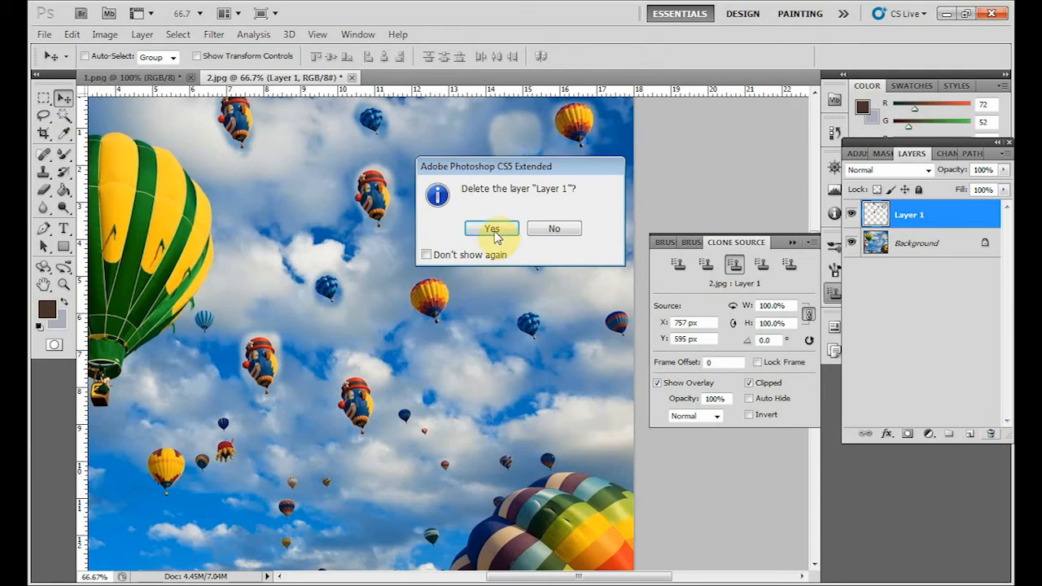
click(493, 230)
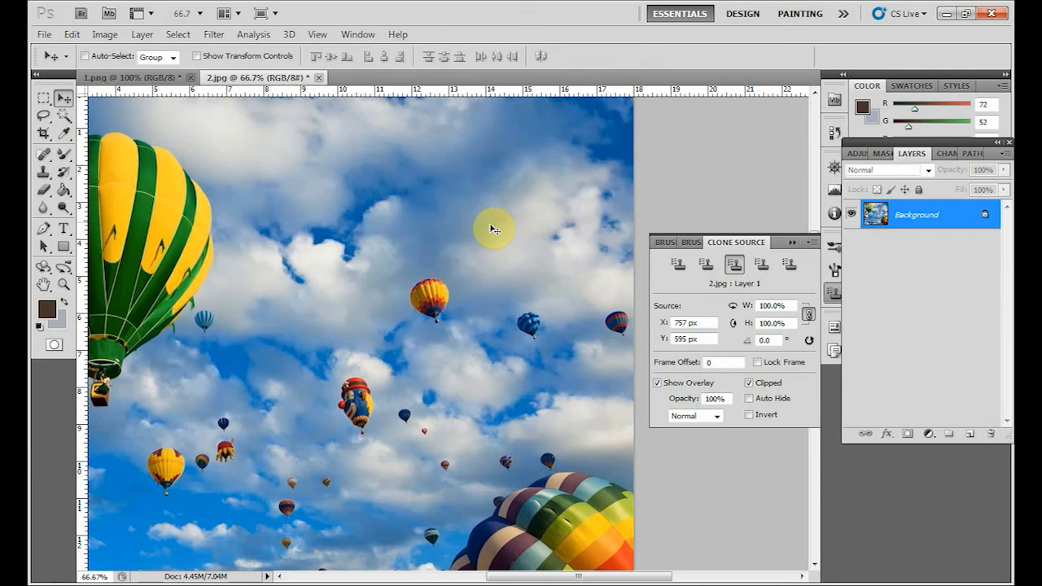
click(971, 437)
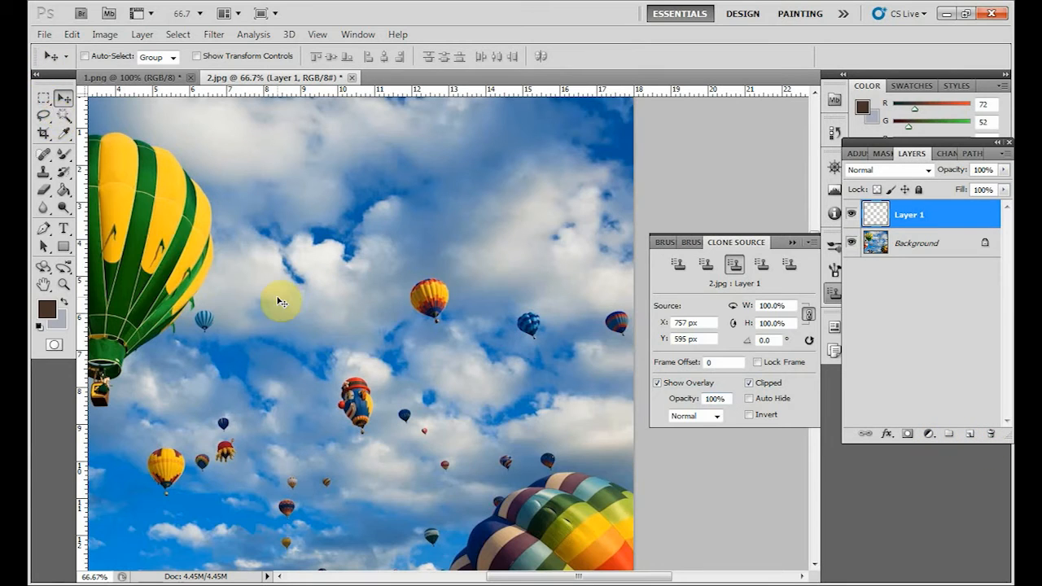
click(43, 172)
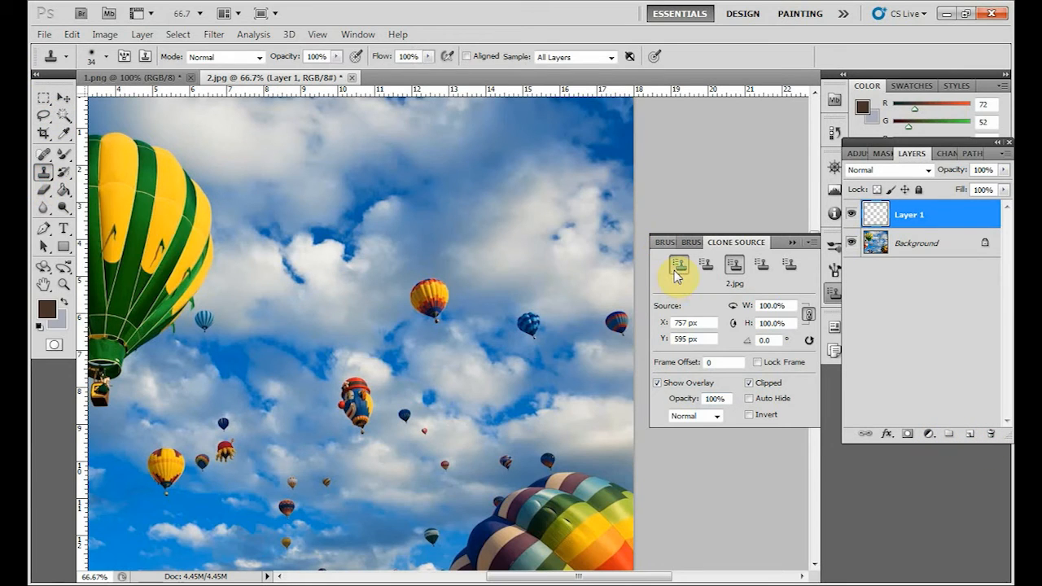
Compare the stored clone sources and use the first one to clone the yellow-and-red balloon at the sky's upper edge.
click(675, 270)
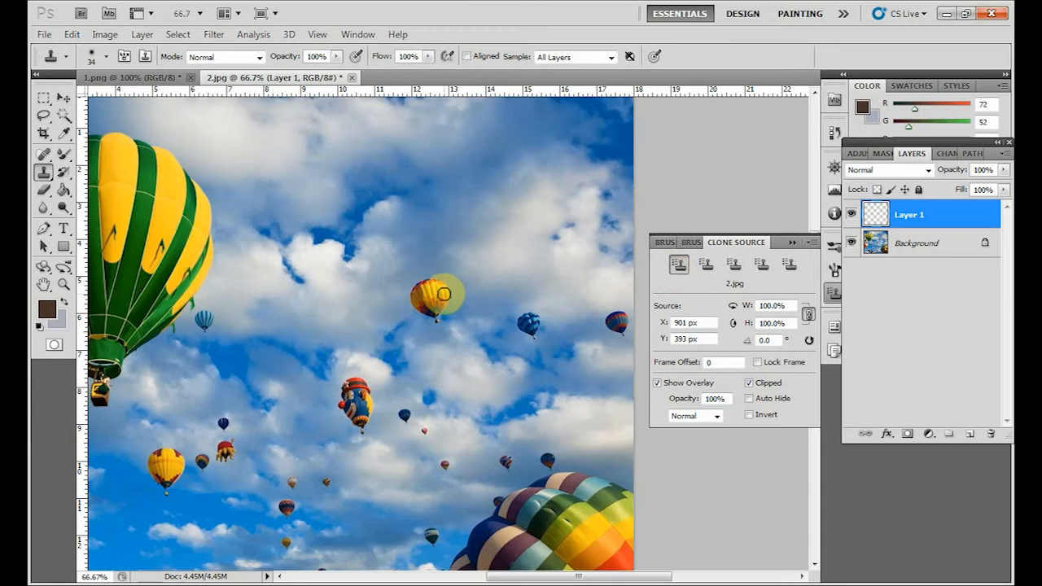
click(706, 265)
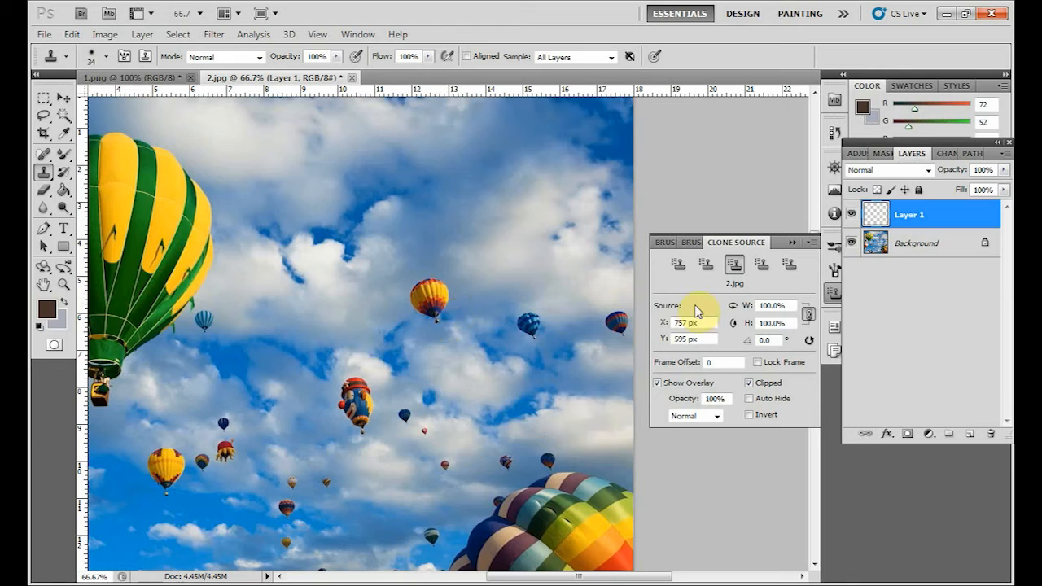
click(679, 265)
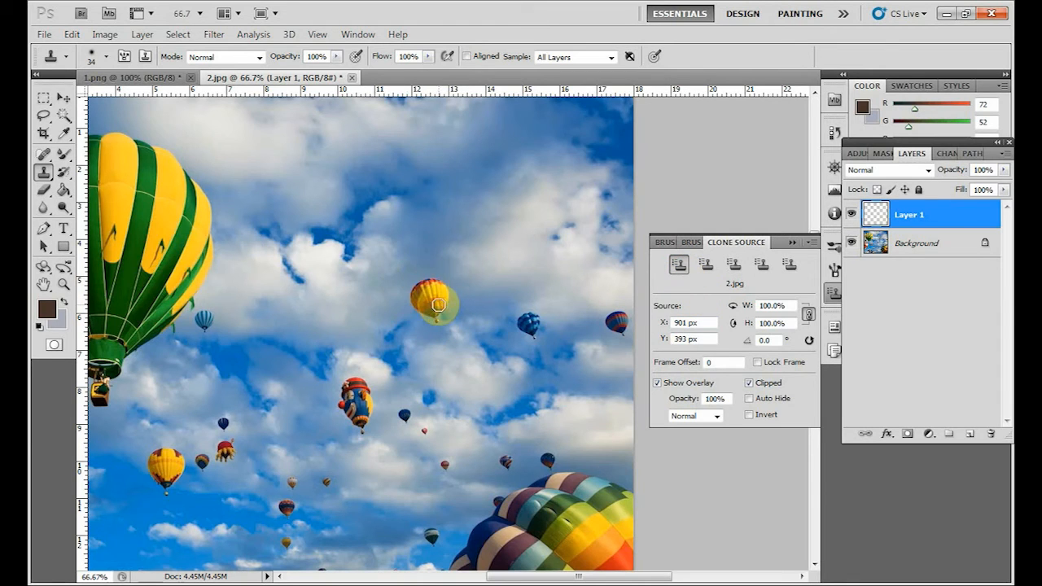
click(466, 126)
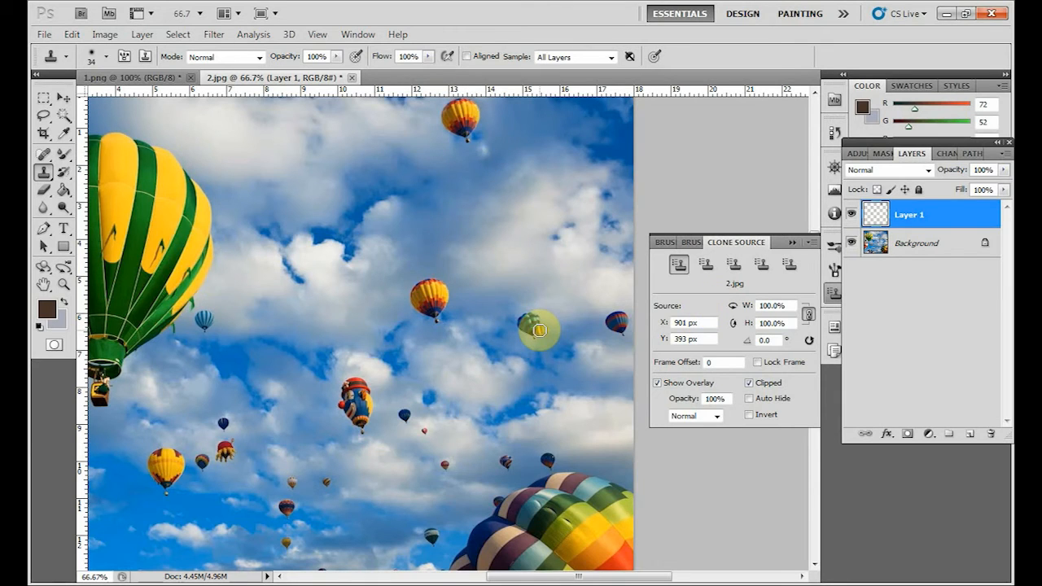
Clone the blue balloon from the second clone source and the clown-shaped balloon from the third into the upper sky.
click(707, 263)
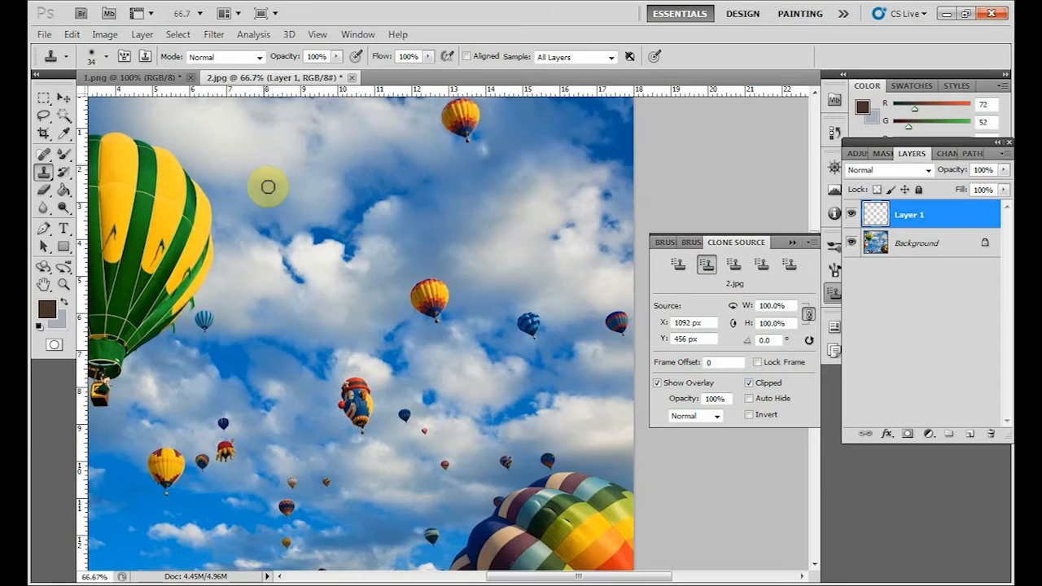
mouse_move(268, 187)
mouse_down()
mouse_move(263, 158)
mouse_move(263, 168)
mouse_up()
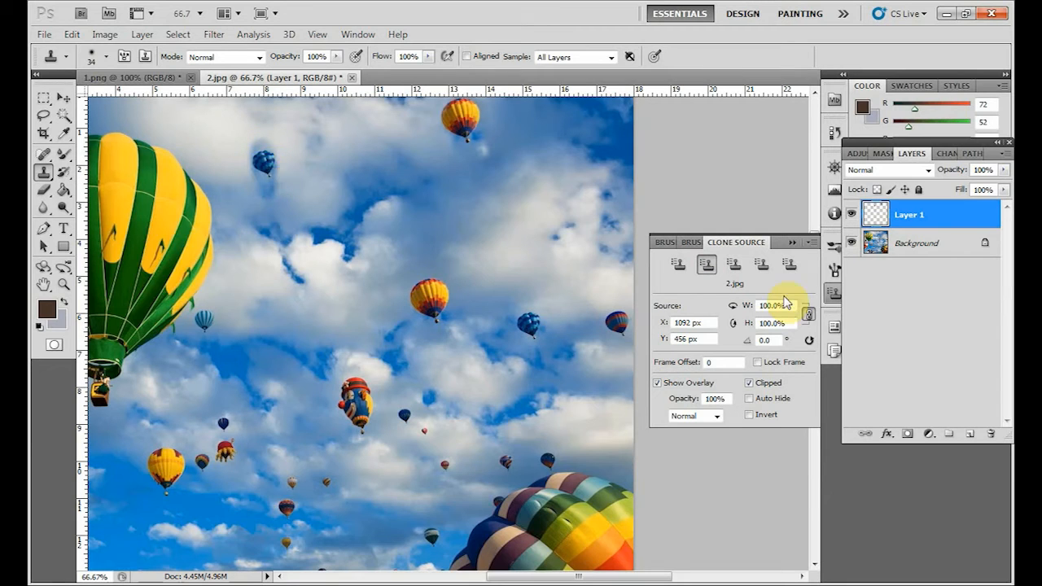
click(734, 264)
mouse_move(505, 145)
mouse_down()
mouse_move(510, 169)
mouse_move(496, 160)
mouse_move(503, 183)
mouse_move(519, 140)
mouse_move(523, 190)
mouse_move(516, 149)
mouse_up()
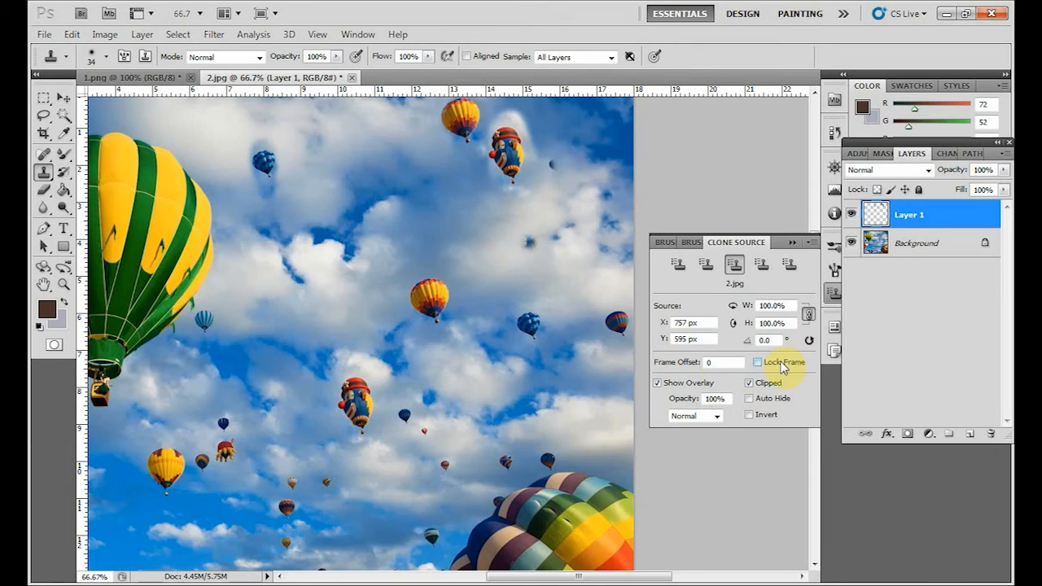
Delete the layer holding the balloons cloned from the three stored sources, leaving only the Background.
key(v)
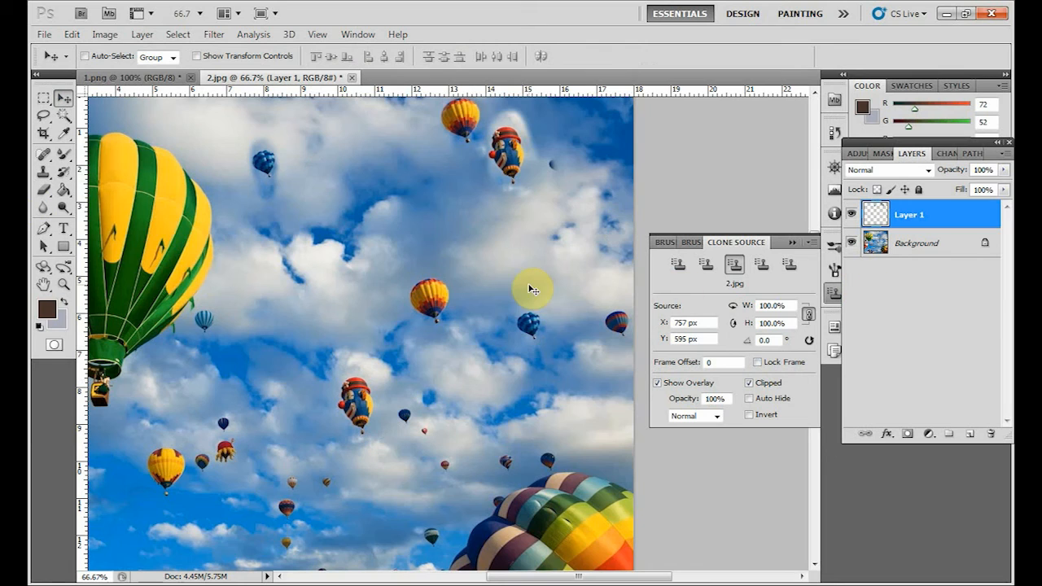
click(991, 433)
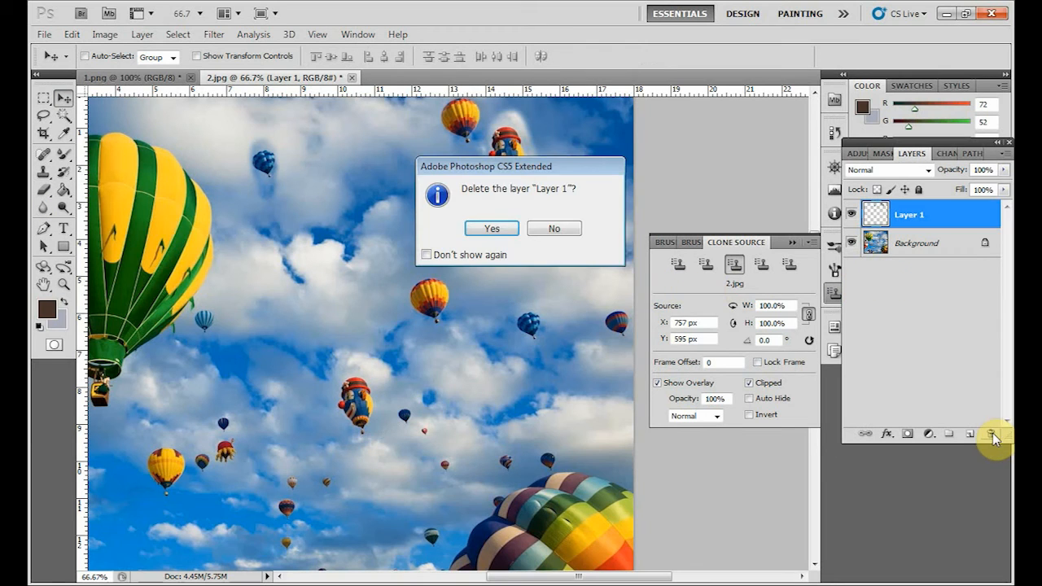
click(508, 234)
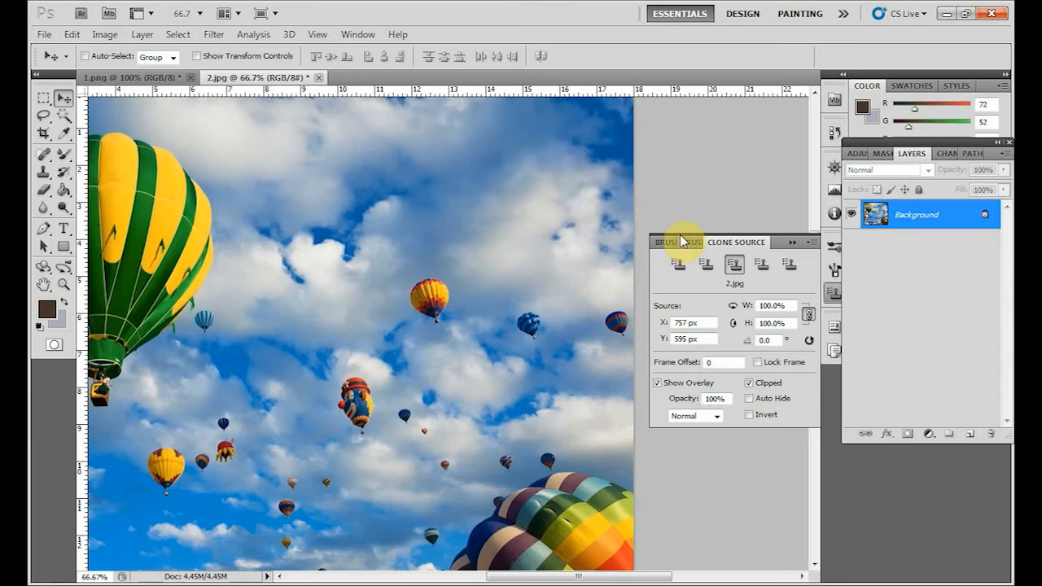
Scale the first clone source to 150% in width and height and clone the enlarged yellow-and-red balloon into the upper sky.
click(678, 264)
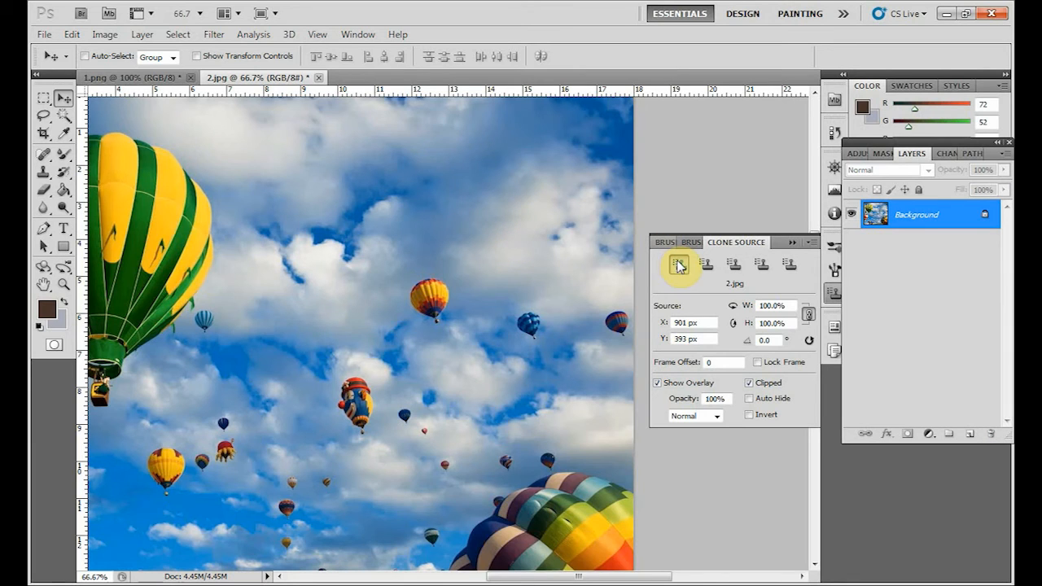
click(45, 173)
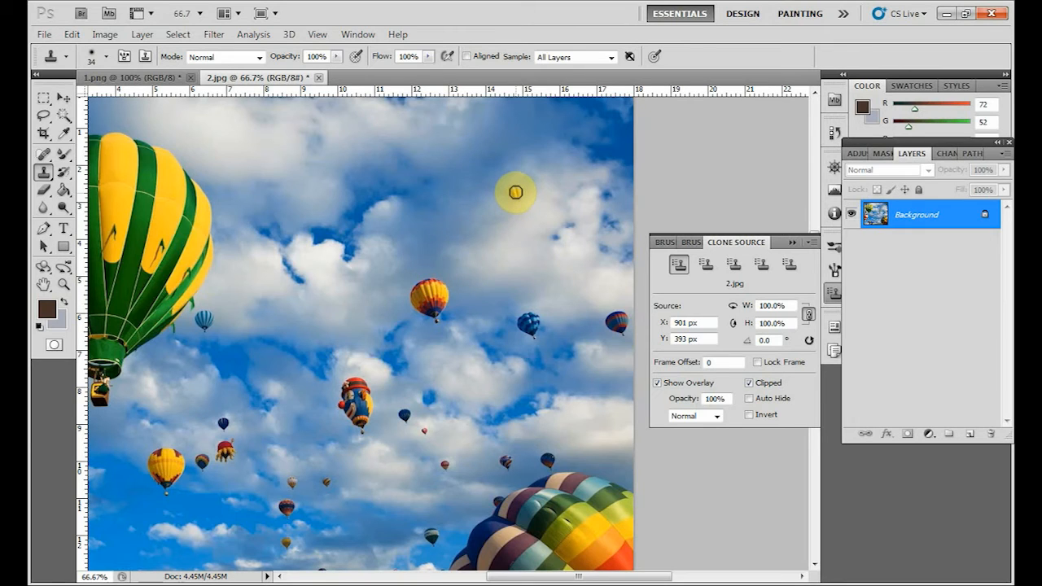
click(809, 316)
click(758, 306)
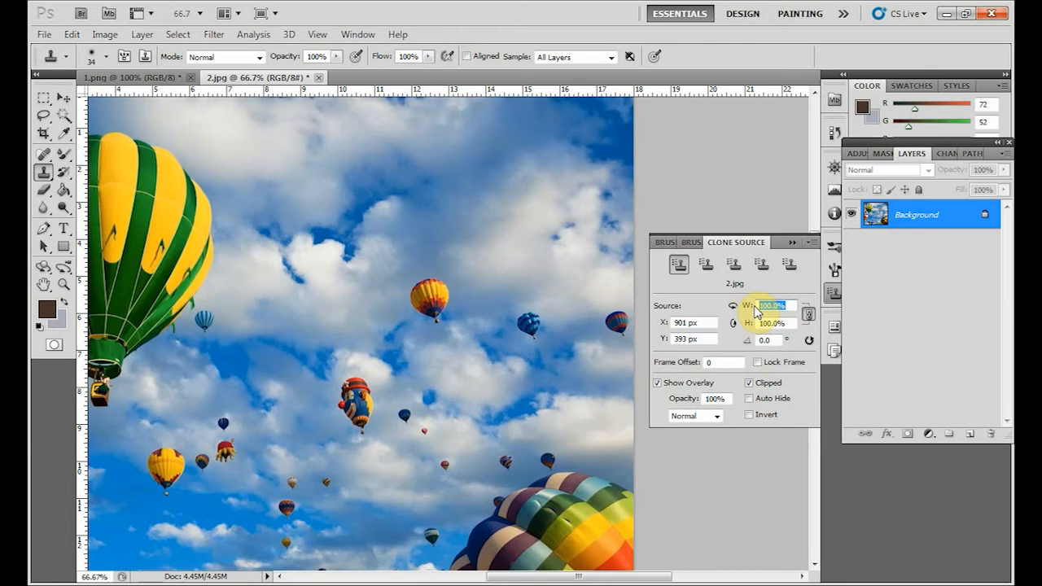
text(15)
key(Return)
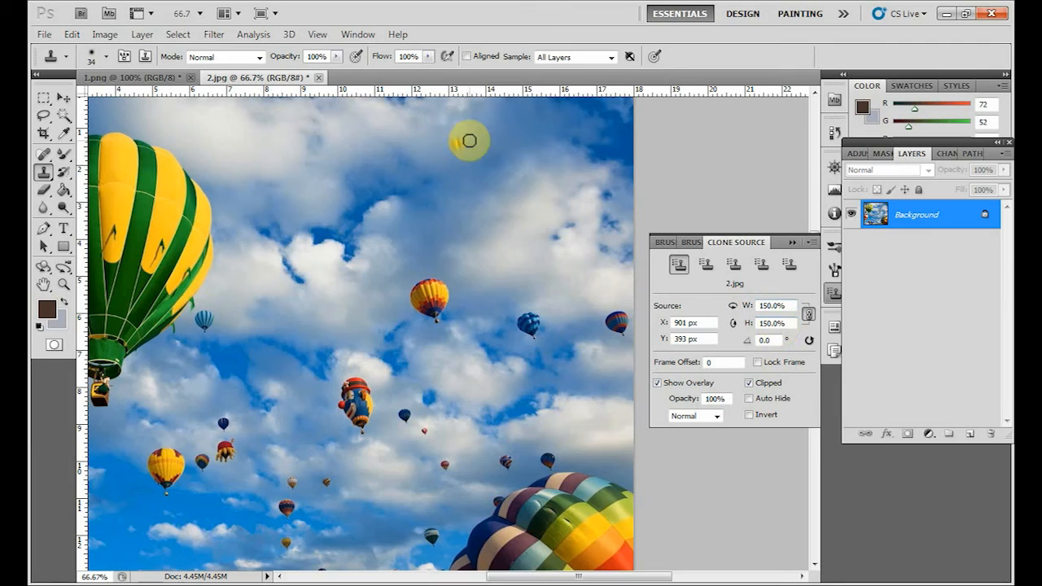
mouse_move(467, 142)
mouse_down()
mouse_move(460, 167)
mouse_move(452, 152)
mouse_move(471, 138)
mouse_move(468, 167)
mouse_move(486, 189)
mouse_move(469, 167)
mouse_move(490, 131)
mouse_move(486, 184)
mouse_up()
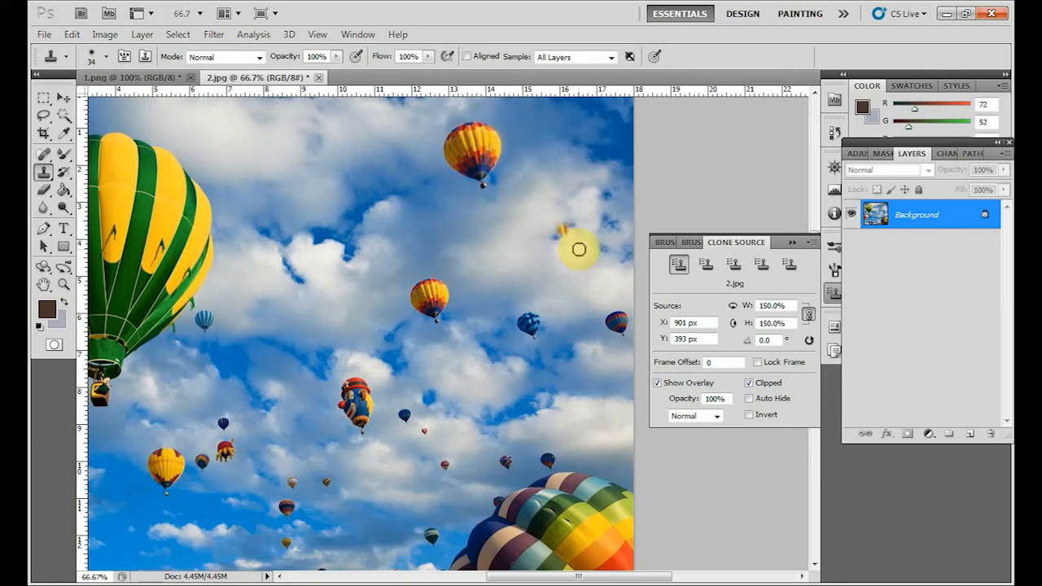
Clone the yellow-and-red balloon at 200% scale near the large green balloon and at 50% scale below the 150% copy.
click(774, 306)
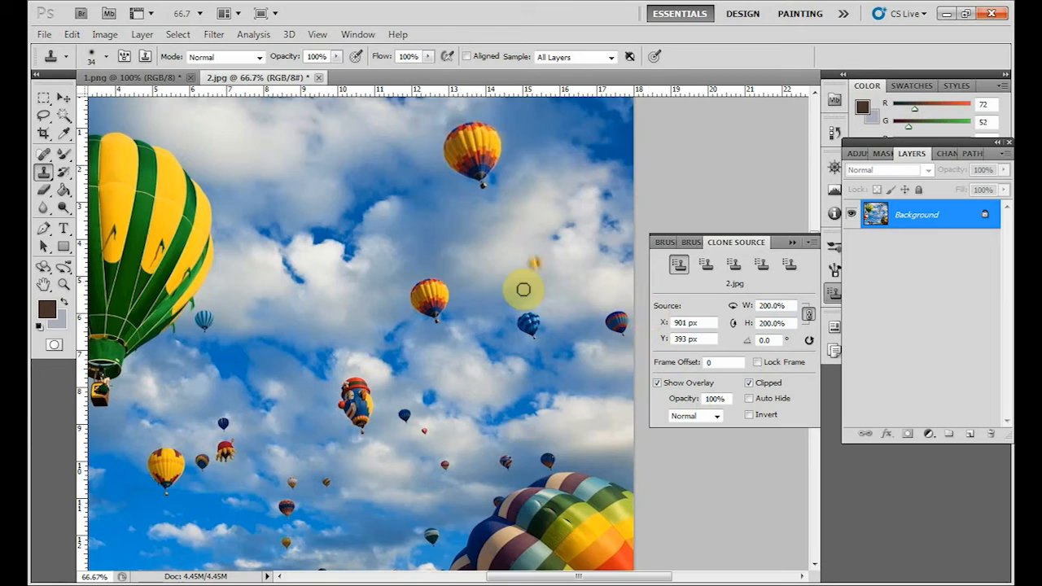
mouse_move(275, 132)
mouse_down()
mouse_move(300, 116)
mouse_move(293, 159)
mouse_move(264, 163)
mouse_move(294, 156)
mouse_move(304, 138)
mouse_move(301, 161)
mouse_move(309, 140)
mouse_move(300, 200)
mouse_move(273, 178)
mouse_move(252, 129)
mouse_move(297, 115)
mouse_move(310, 129)
mouse_move(307, 169)
mouse_move(311, 123)
mouse_move(295, 186)
mouse_move(285, 194)
mouse_move(260, 170)
mouse_up()
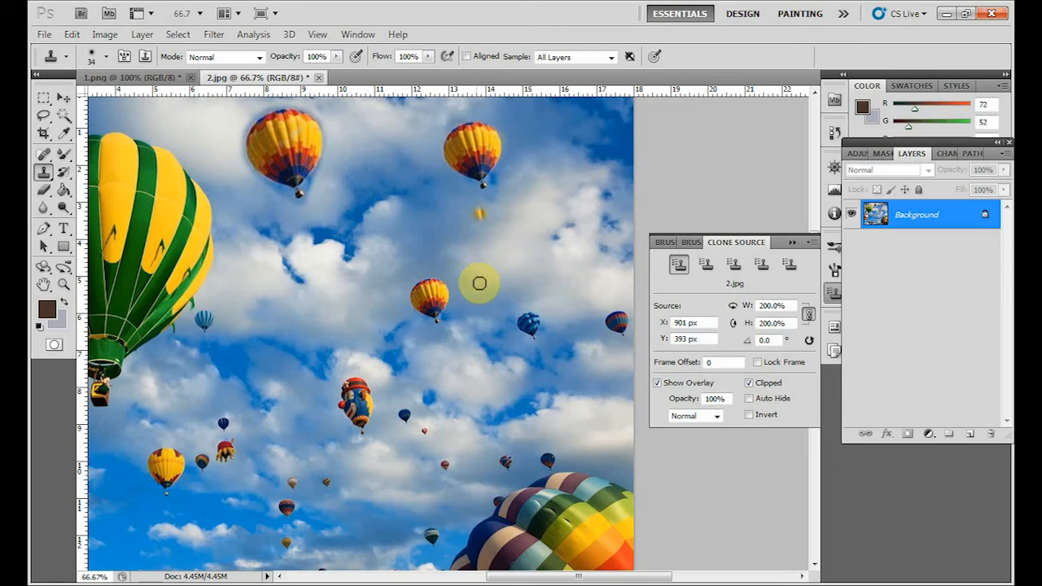
click(808, 313)
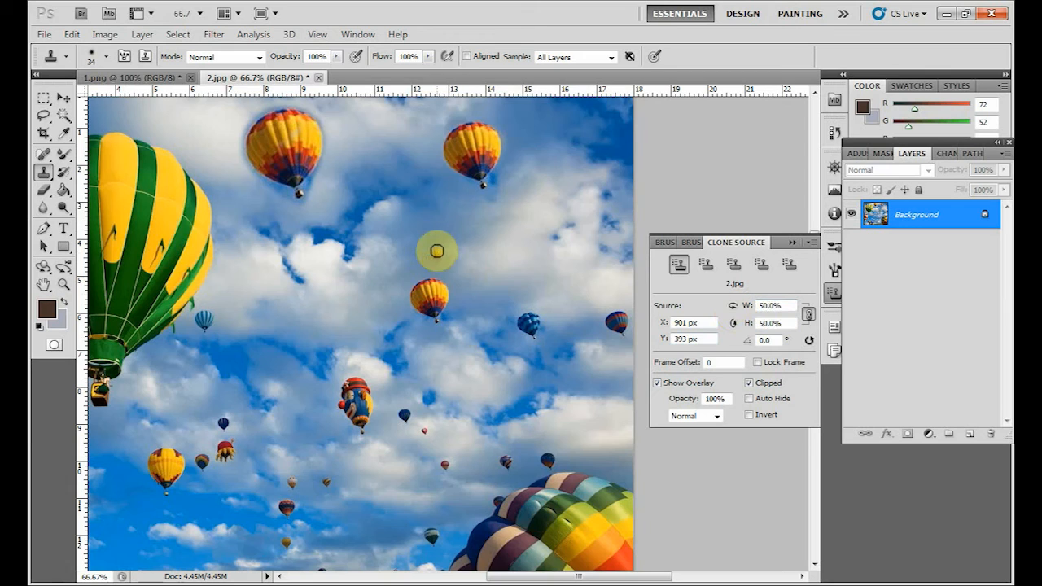
click(493, 228)
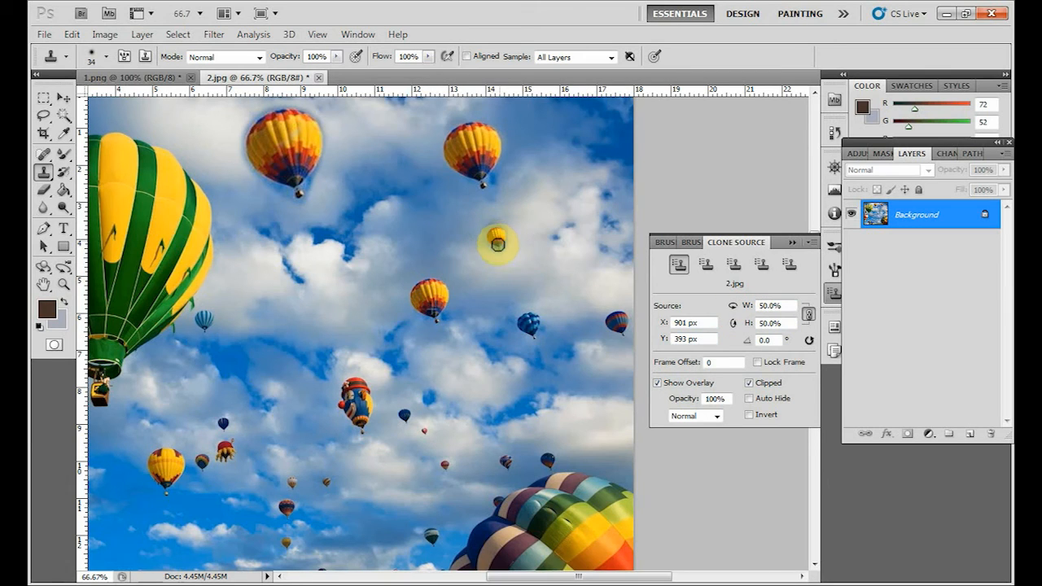
Finish cloning the yellow-and-red balloon at 50% scale, then scale the source to 25% and clone a tiny copy between the larger ones.
drag(497, 244, 498, 247)
drag(788, 307, 666, 316)
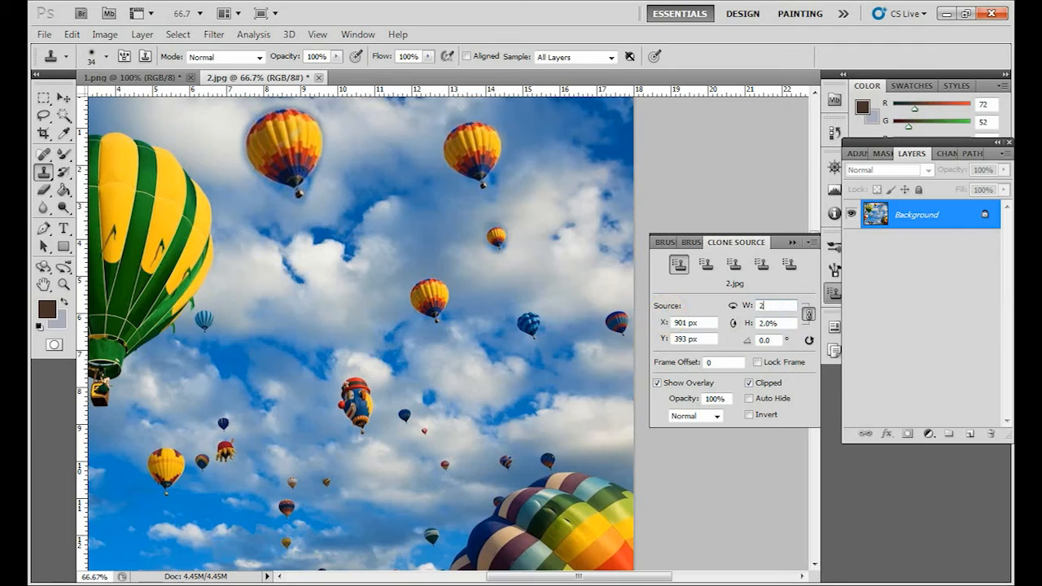
key(Return)
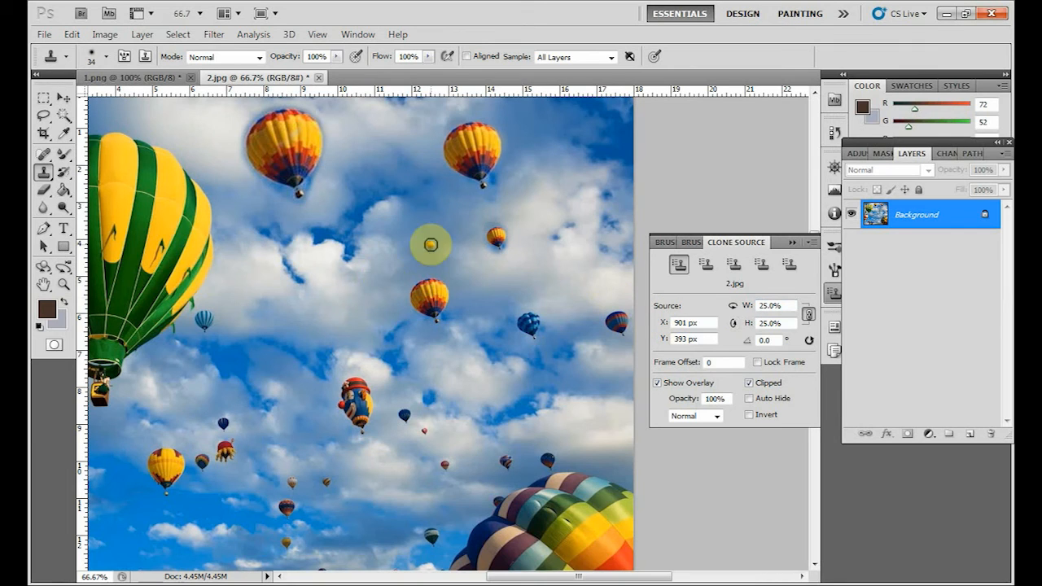
click(381, 233)
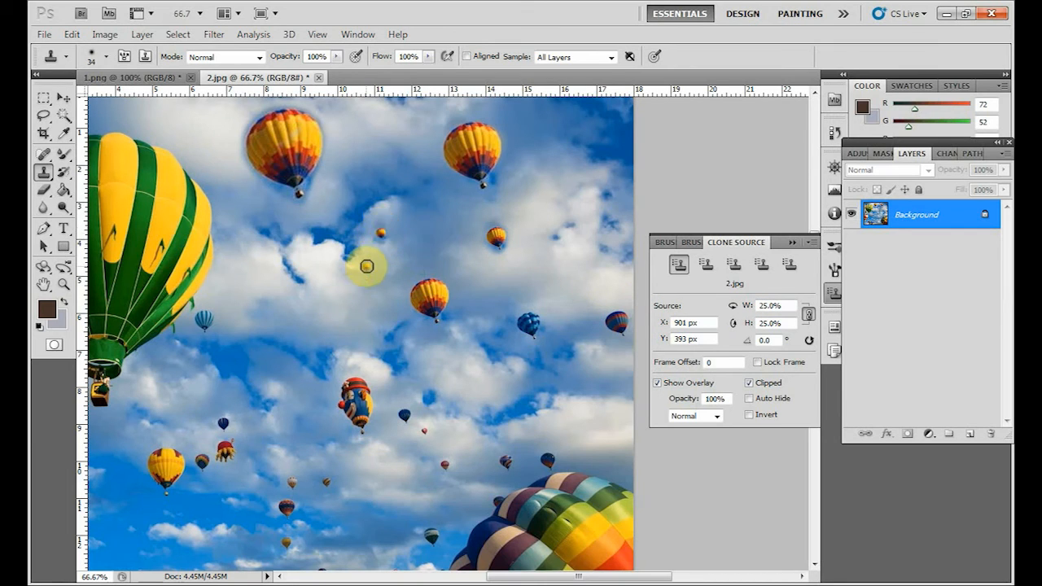
Undo the scaled balloon clones back to an empty Layer 1 above the Background.
click(62, 99)
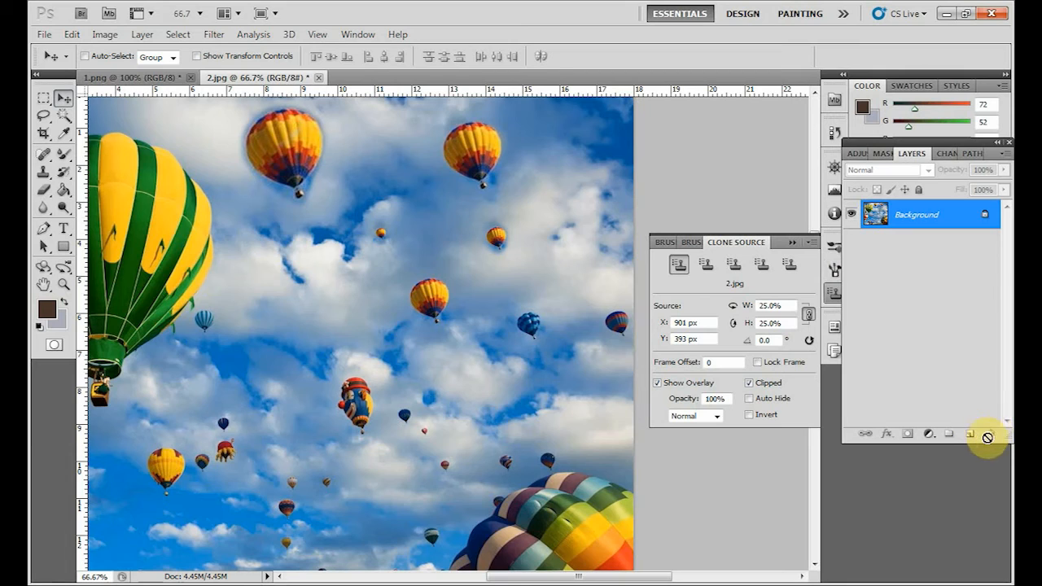
click(44, 171)
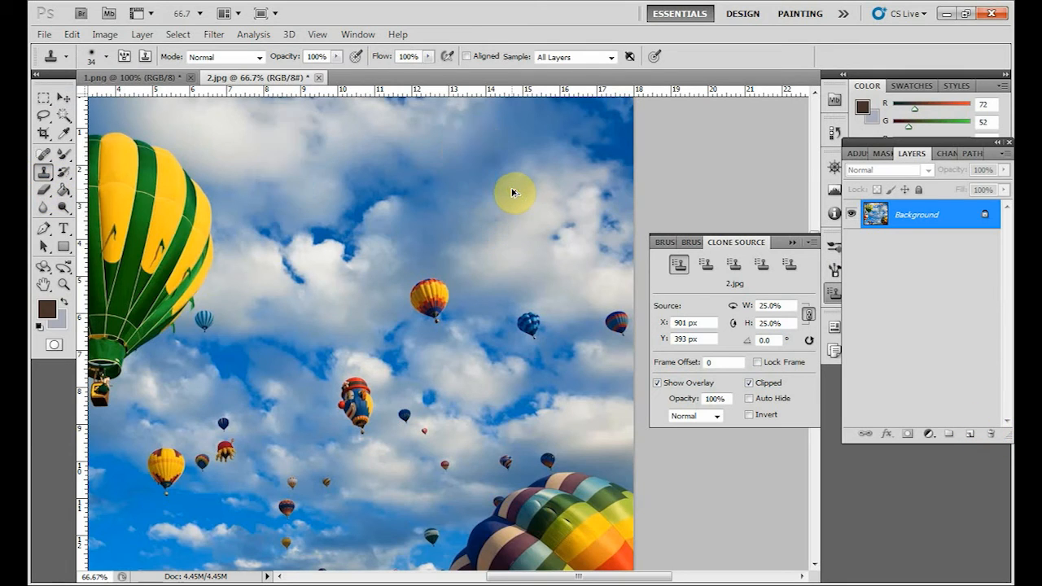
key(ctrl+alt+z)
key(ctrl+alt+z)
key(ctrl+alt+z)
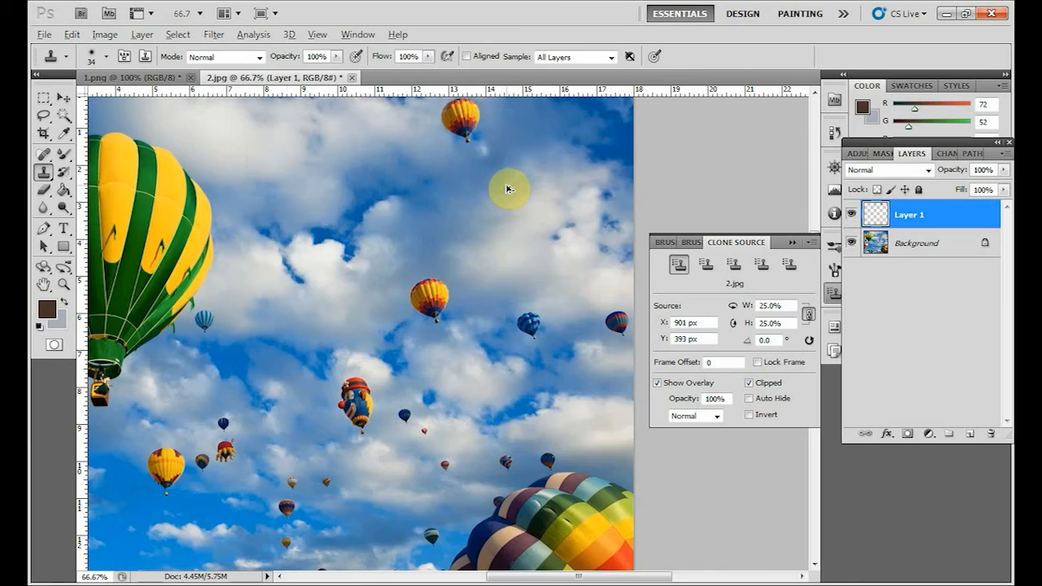
click(61, 101)
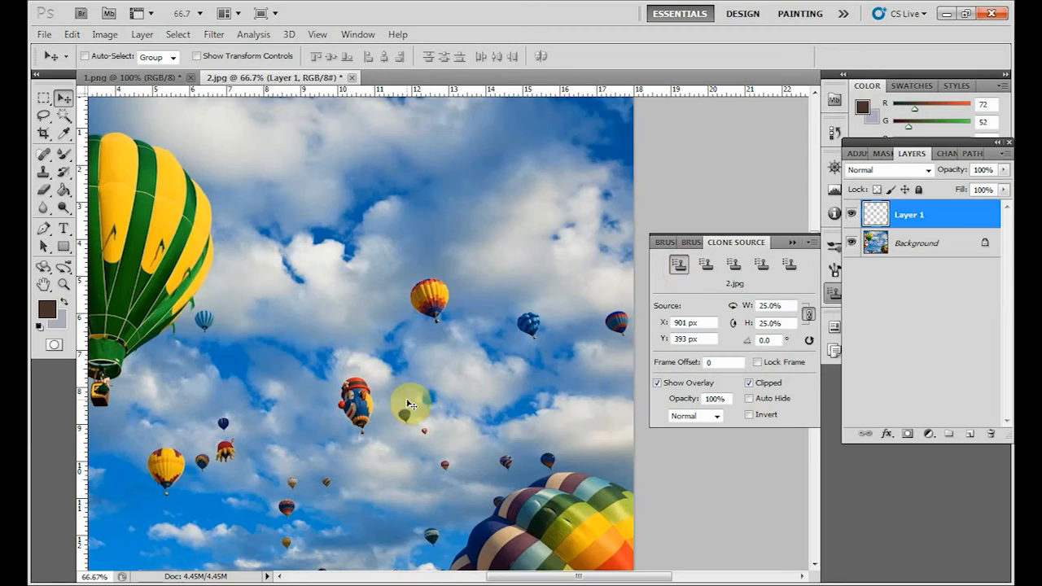
Rotate the clone source 45° at 25% scale and clone a small tilted yellow-and-red balloon into the sky above the original.
click(44, 172)
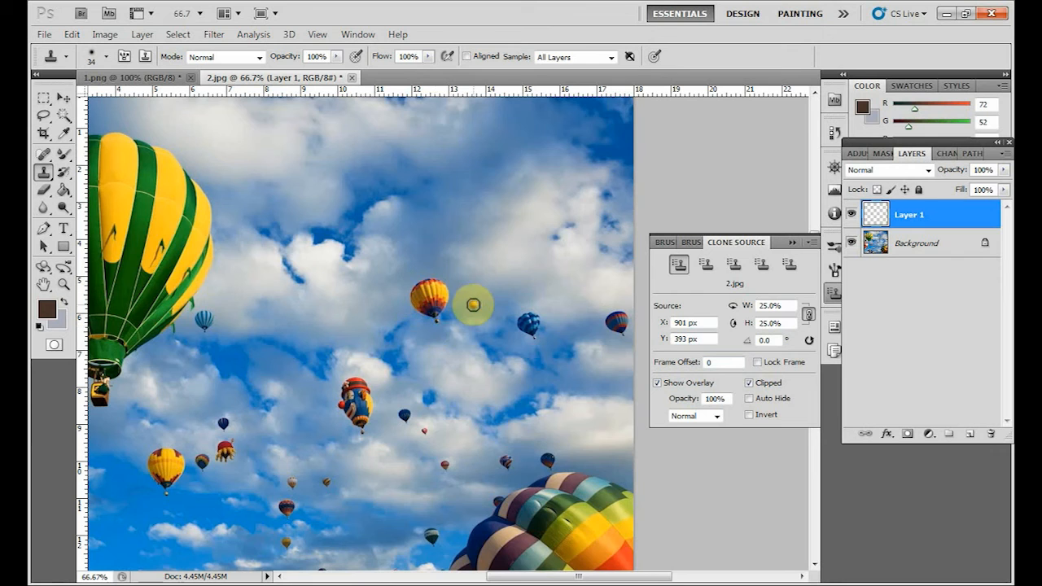
key(ctrl+plus)
key(ctrl+plus)
key(ctrl+plus)
drag(434, 341, 333, 385)
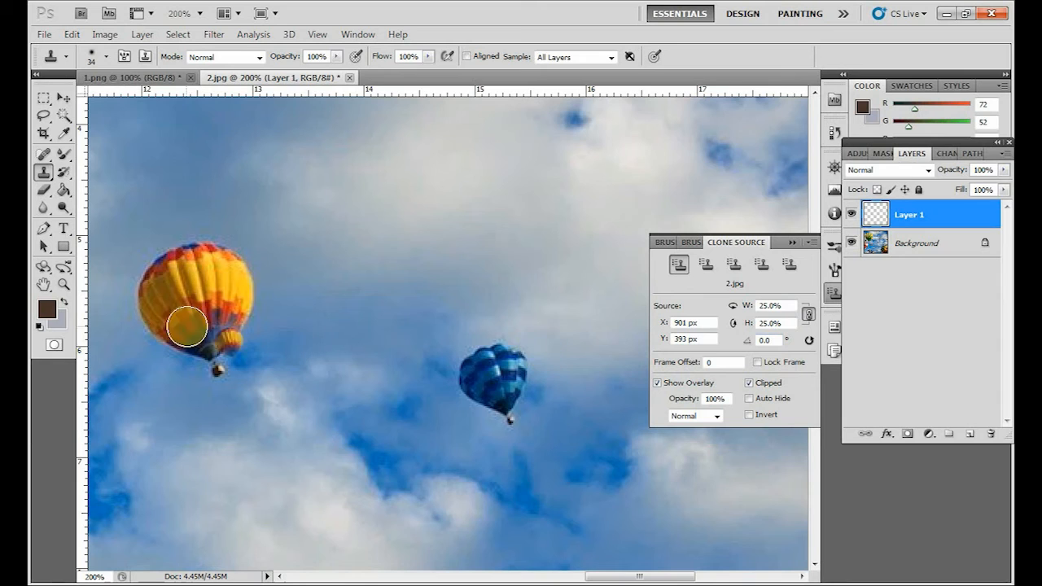
double_click(778, 342)
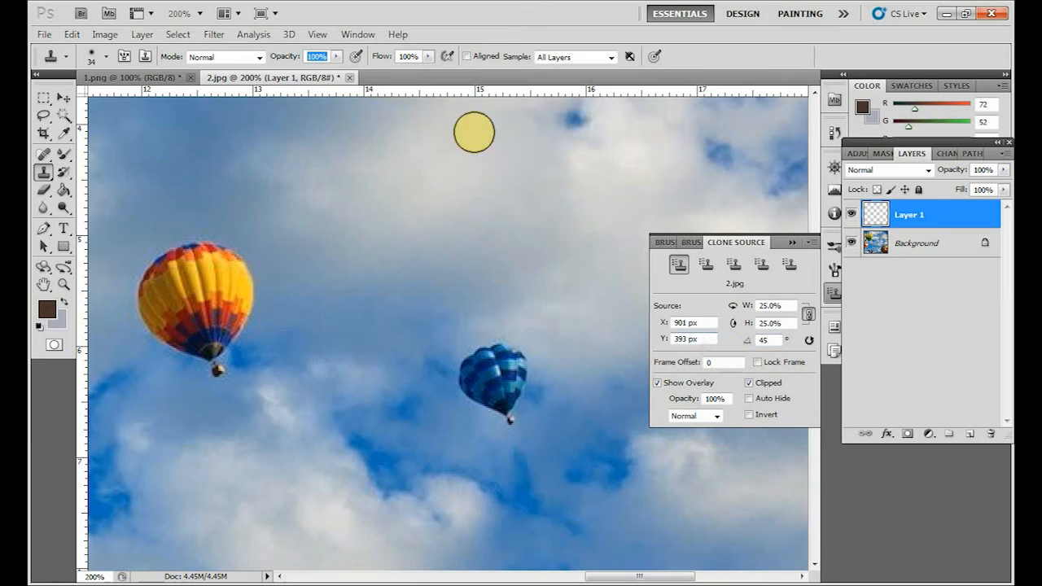
click(389, 175)
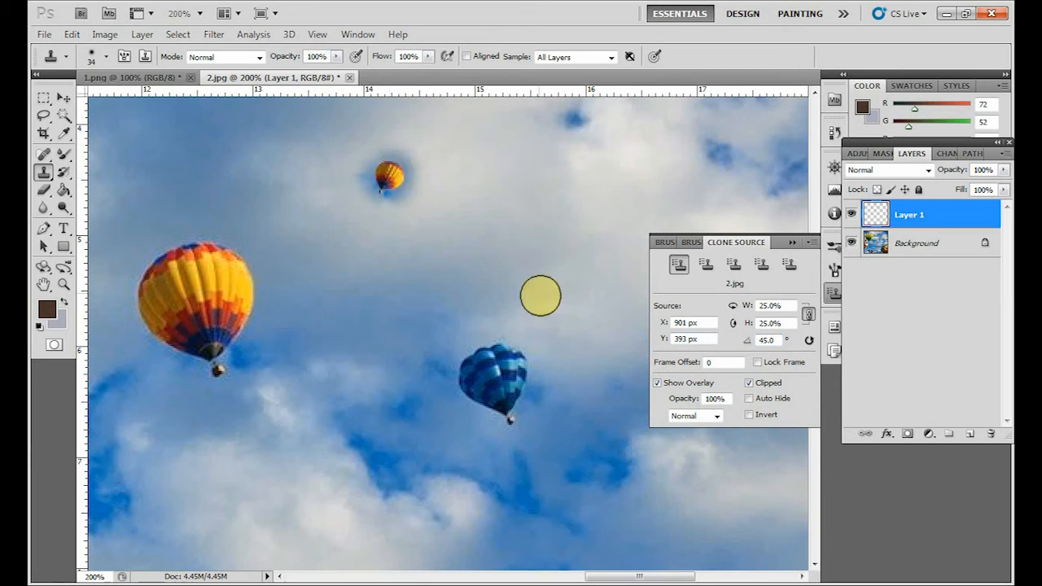
Set the clone source to 100% scale and 65° rotation and clone the tilted balloon directly beside the original.
click(777, 306)
text(10)
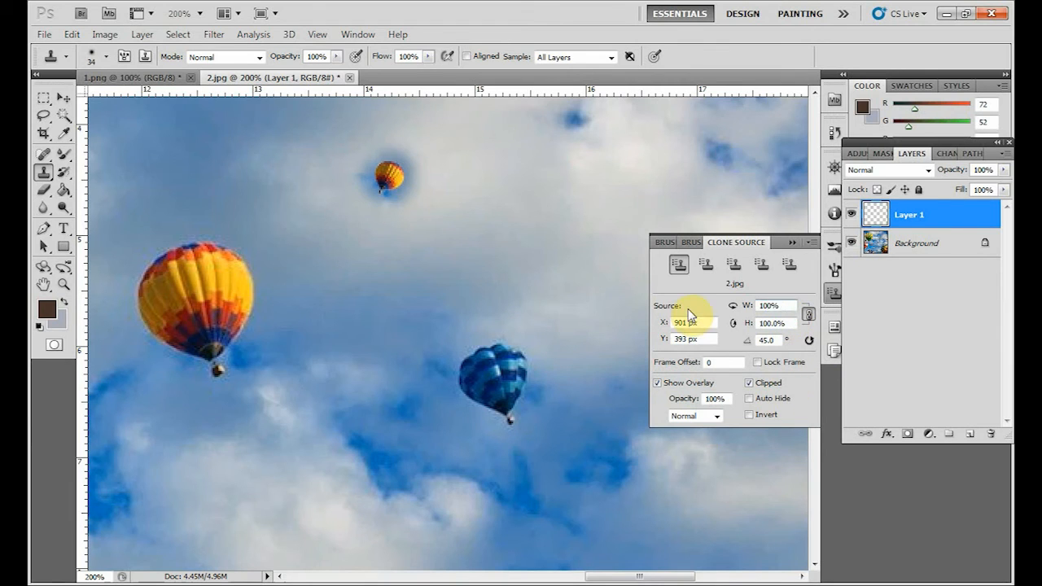
click(769, 339)
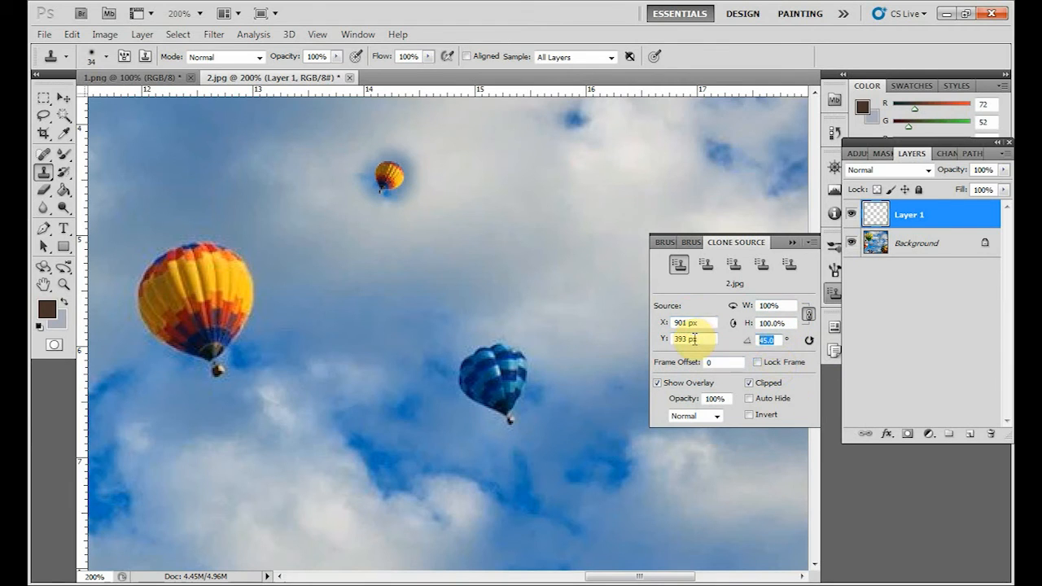
text(65)
key(Return)
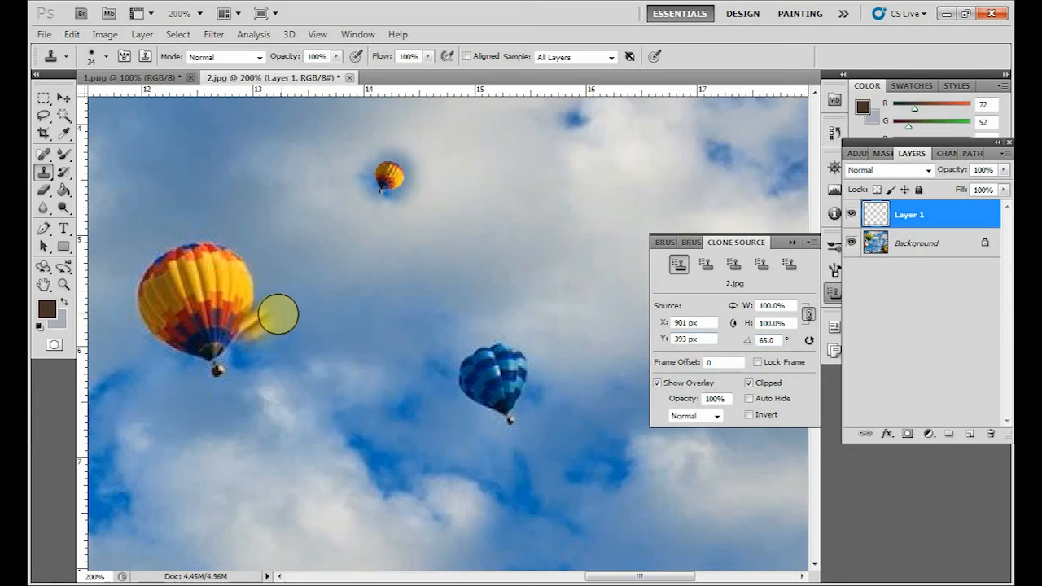
mouse_move(325, 310)
mouse_down()
mouse_move(310, 281)
mouse_move(292, 325)
mouse_move(287, 262)
mouse_move(309, 252)
mouse_move(330, 255)
mouse_move(344, 325)
mouse_move(311, 341)
mouse_move(278, 315)
mouse_move(268, 341)
mouse_up()
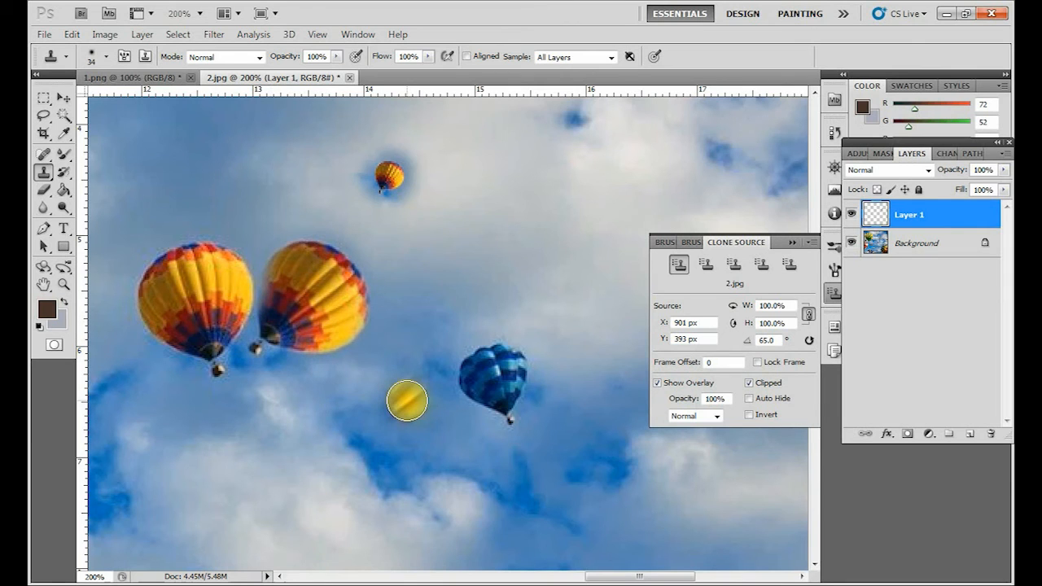
Reset the clone source rotation to 0° and clone an upright yellow-and-red balloon above the blue balloon.
click(777, 341)
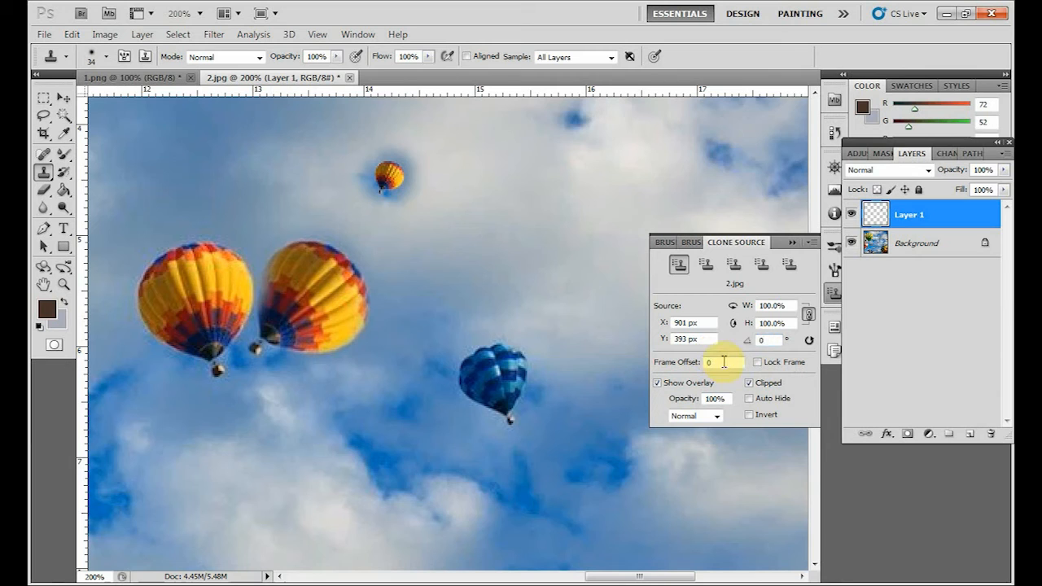
mouse_move(516, 165)
mouse_down()
mouse_move(551, 143)
mouse_move(474, 165)
mouse_move(514, 205)
mouse_move(545, 216)
mouse_move(570, 167)
mouse_move(553, 251)
mouse_up()
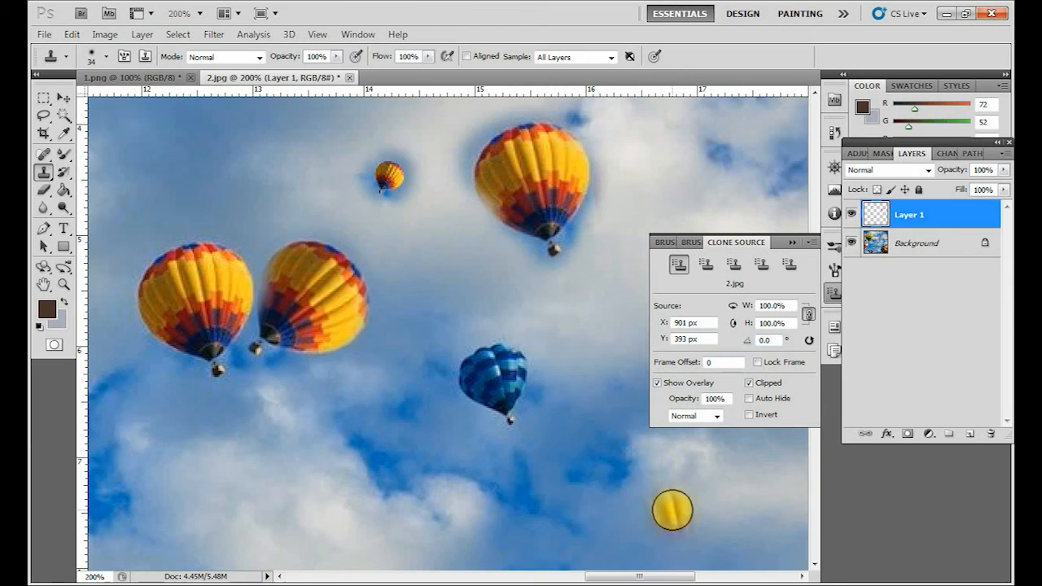
click(672, 510)
Undo the rotated and upright balloon clones on Layer 1.
key(v)
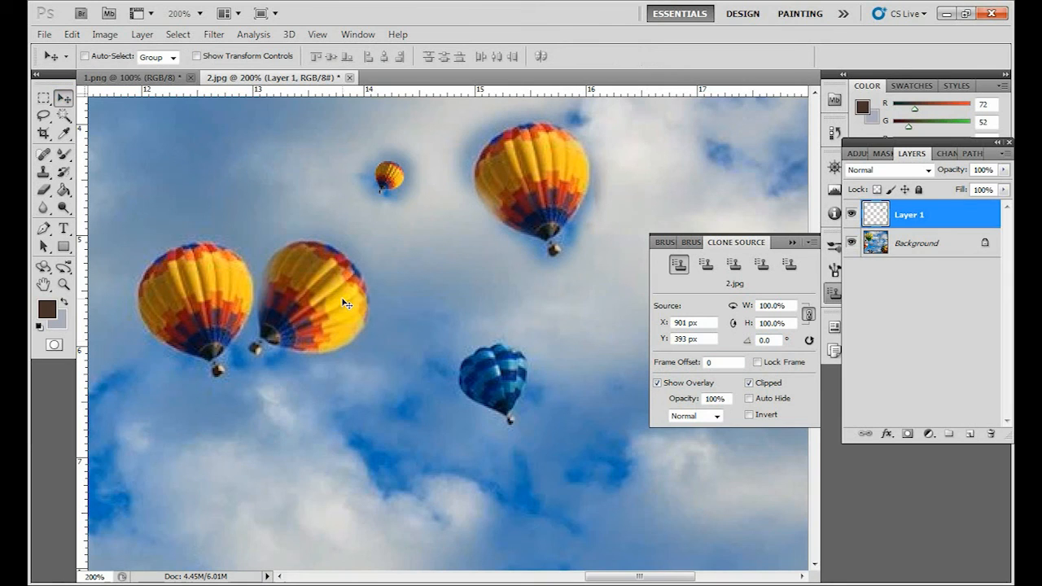
key(ctrl+alt+z)
key(ctrl+alt+z)
key(ctrl+alt+z)
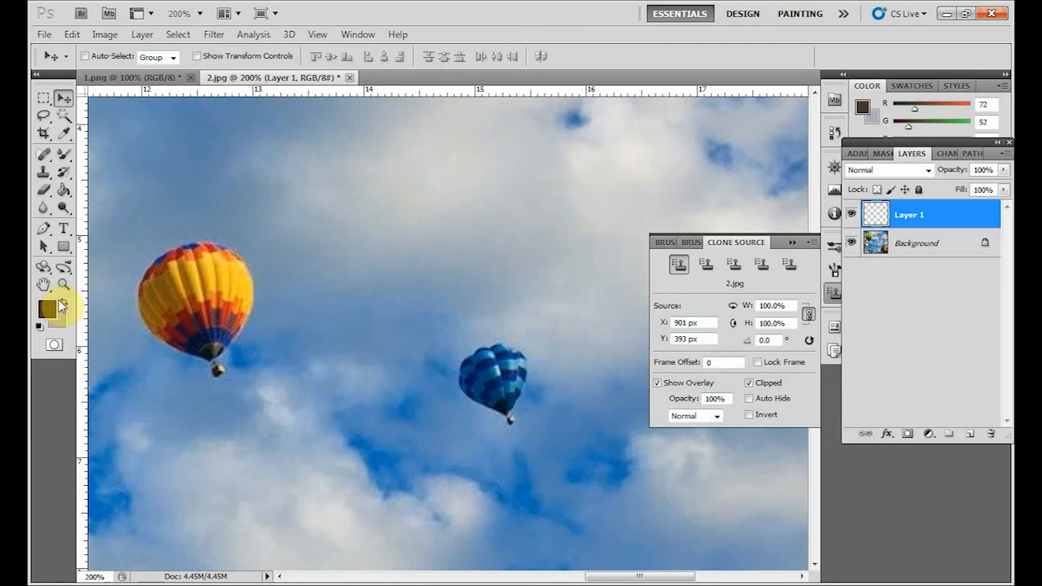
Resample the yellow-and-red balloon with the Clone Stamp and clone it at 100% scale into the sky above the original.
click(43, 172)
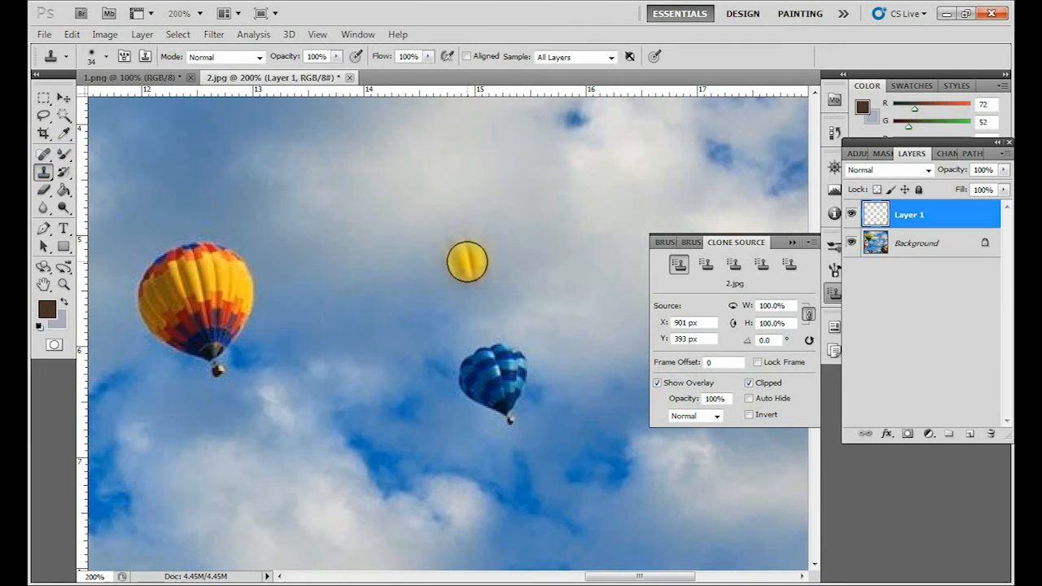
key(ctrl+minus)
key(ctrl+minus)
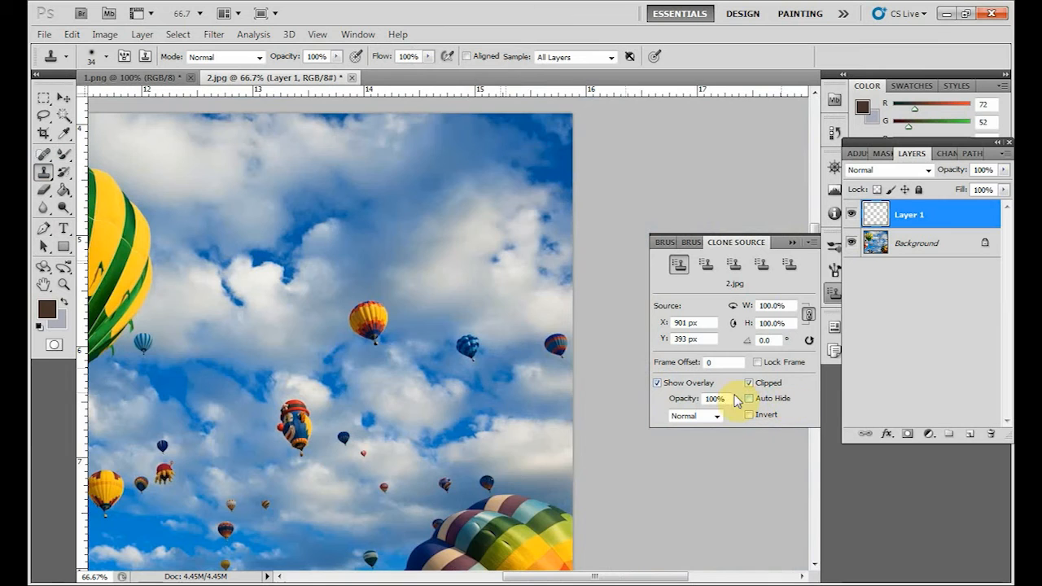
drag(409, 300, 494, 336)
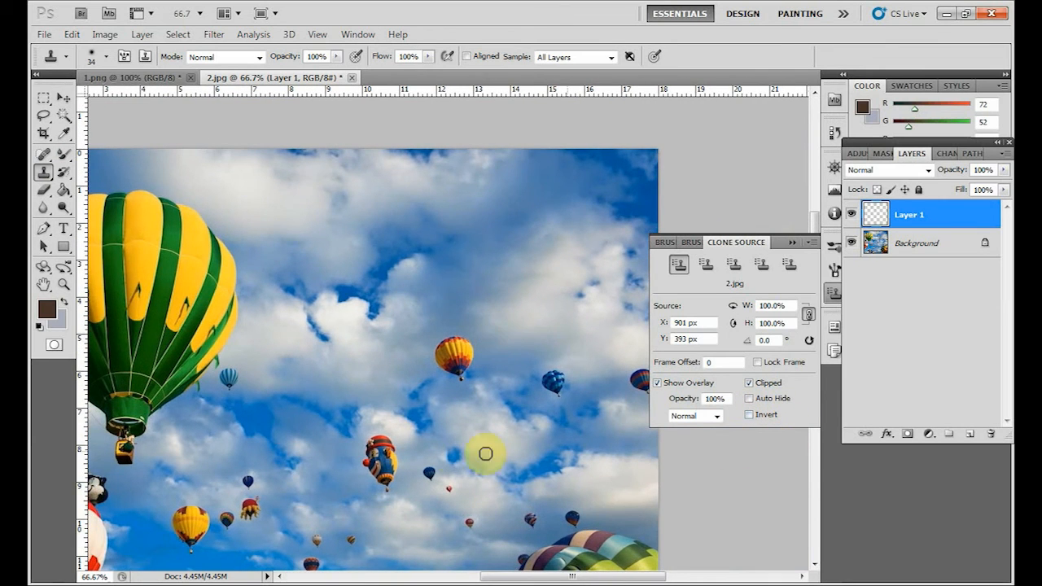
drag(455, 456, 423, 373)
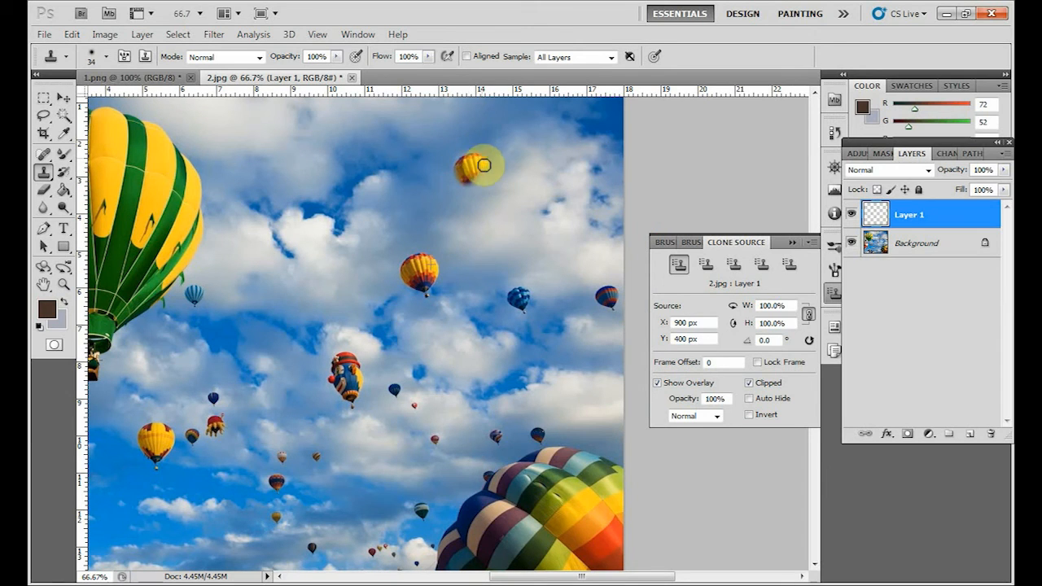
drag(477, 165, 462, 180)
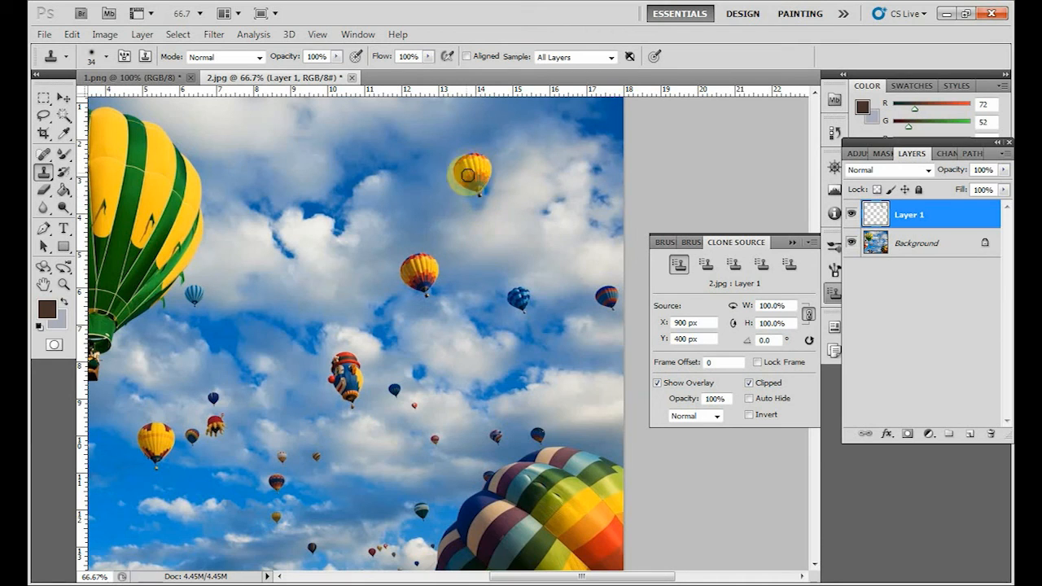
drag(476, 201, 462, 253)
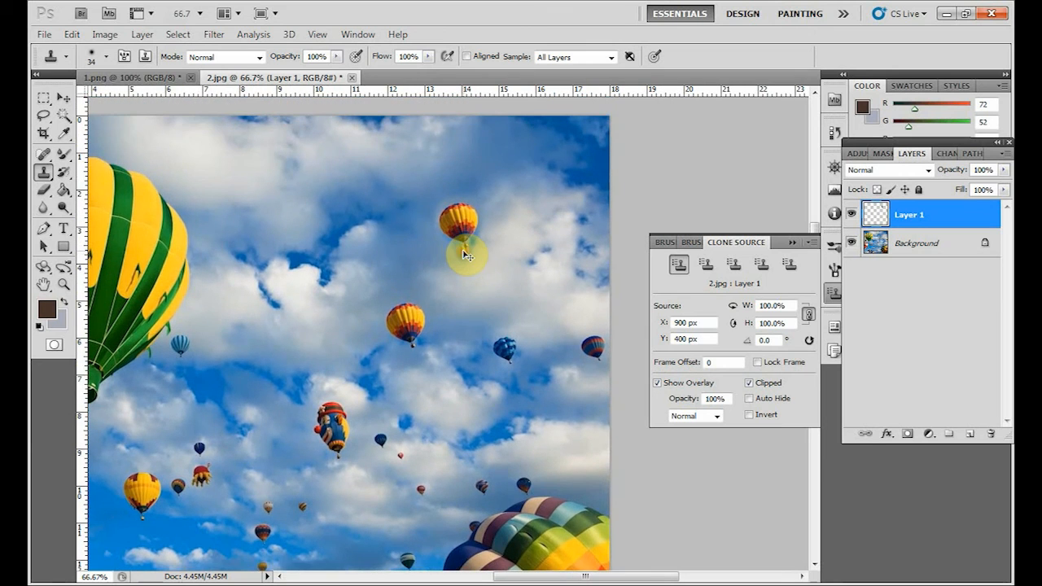
Turn on the Clipped option for the clone overlay and enlarge the Clone Stamp brush to 80 px.
key(ctrl+minus)
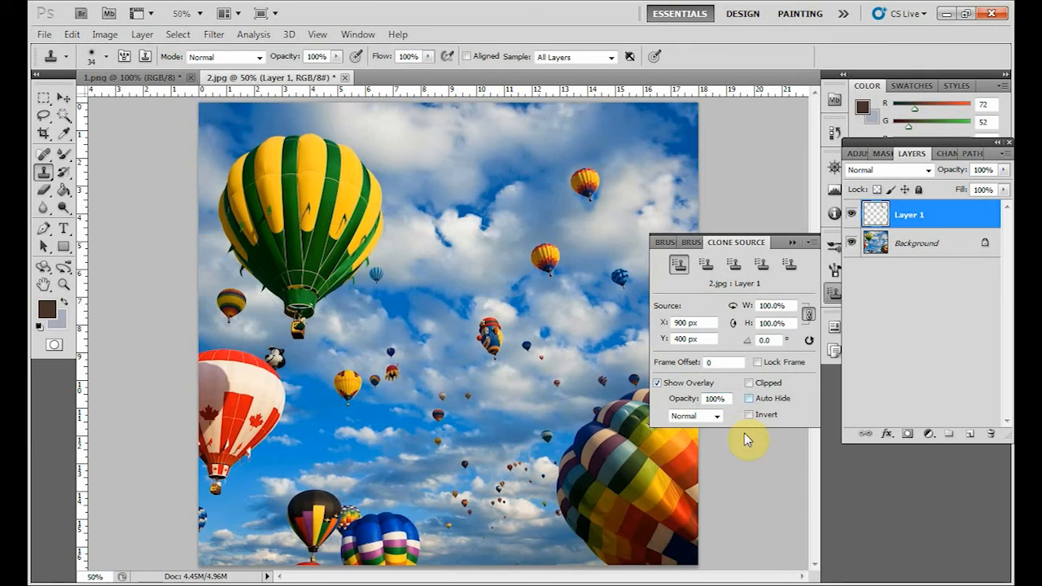
click(749, 382)
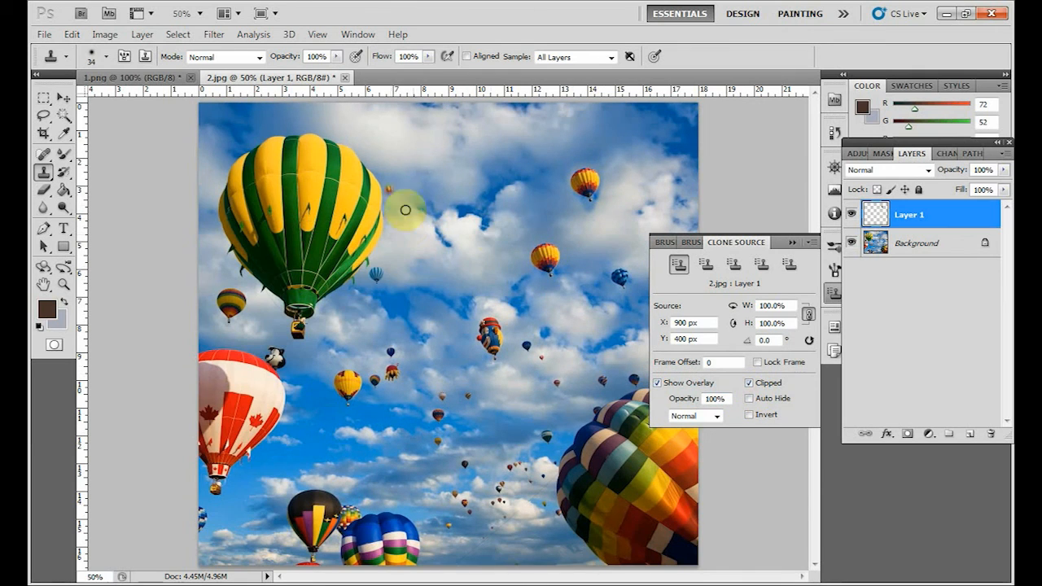
key(ctrl+plus)
key(ctrl+plus)
key(ctrl+plus)
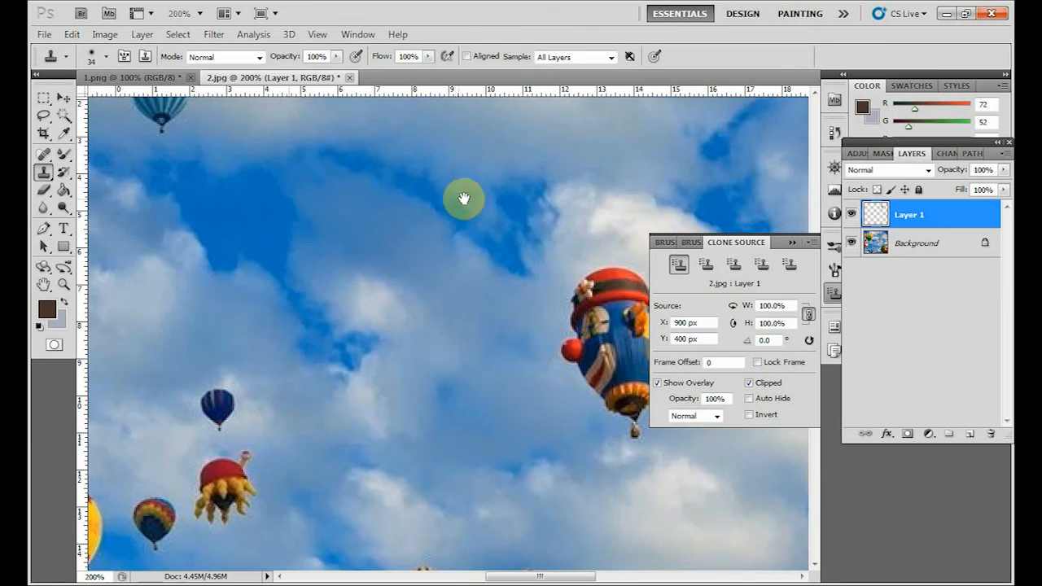
drag(463, 200, 546, 570)
drag(302, 350, 410, 359)
key(ctrl+minus)
key(ctrl+minus)
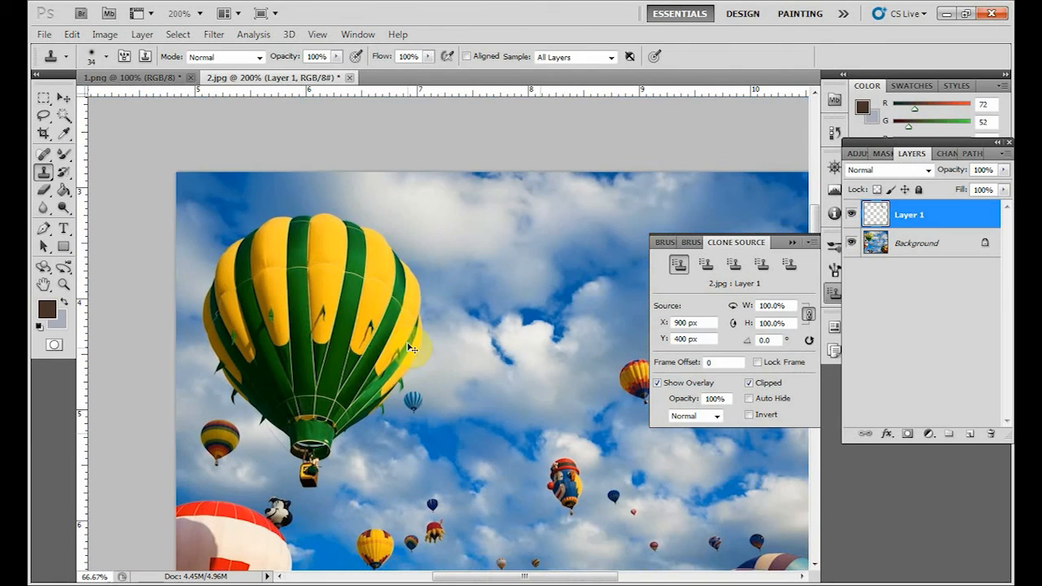
key(bracketright)
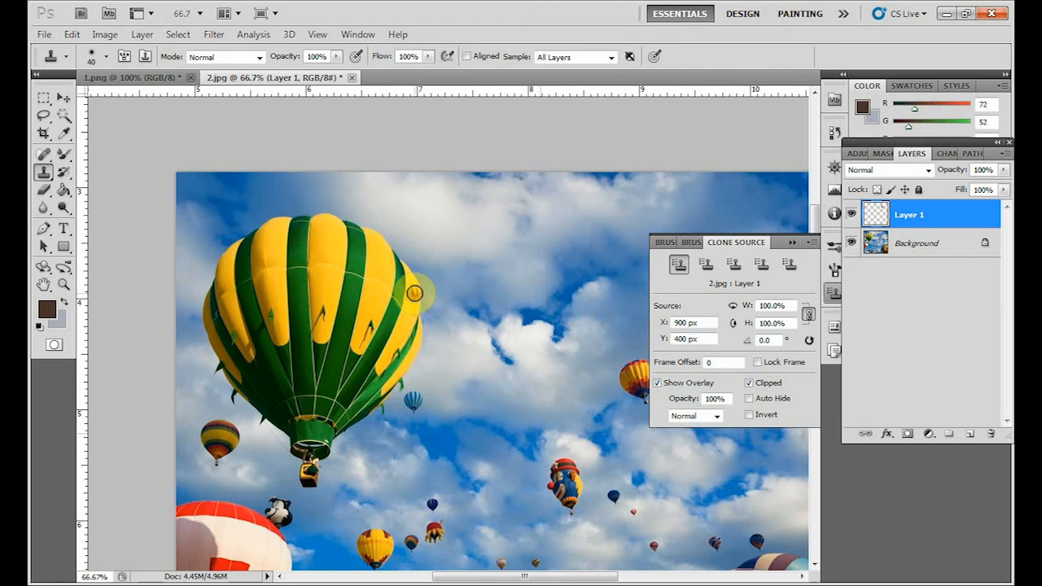
key(bracketright)
Sample the large green-and-yellow balloon as the clone source and clone a section of it into the sky beside it.
drag(443, 277, 361, 347)
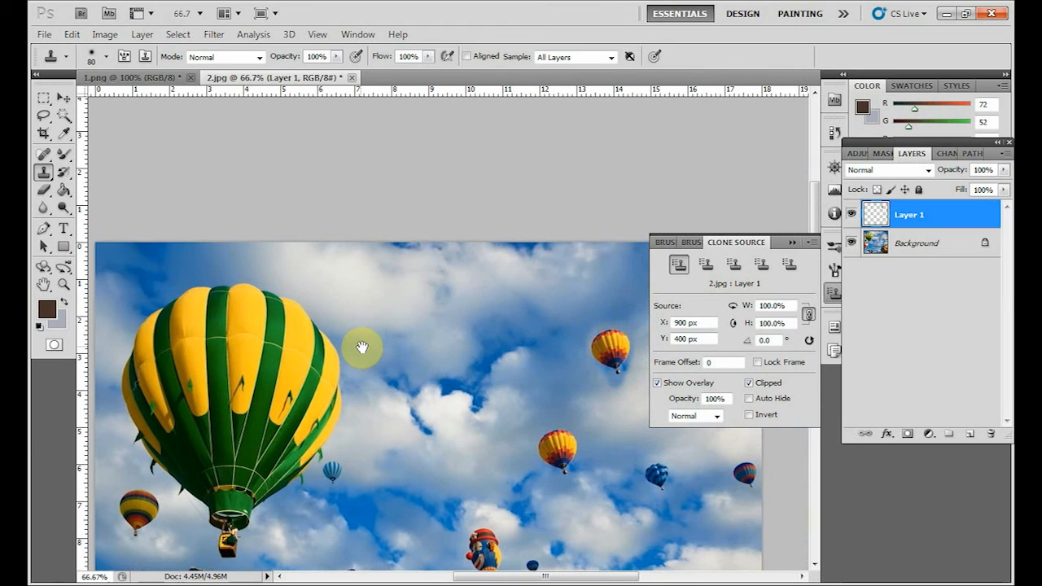
alt+click(251, 359)
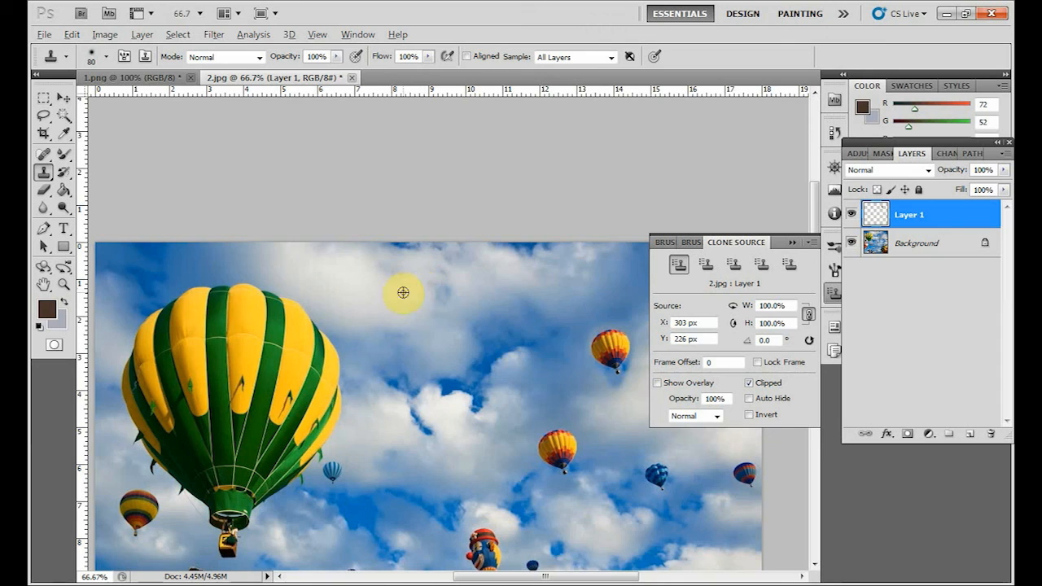
alt+click(312, 324)
mouse_move(407, 293)
mouse_down()
mouse_move(420, 322)
mouse_move(435, 328)
mouse_move(407, 319)
mouse_up()
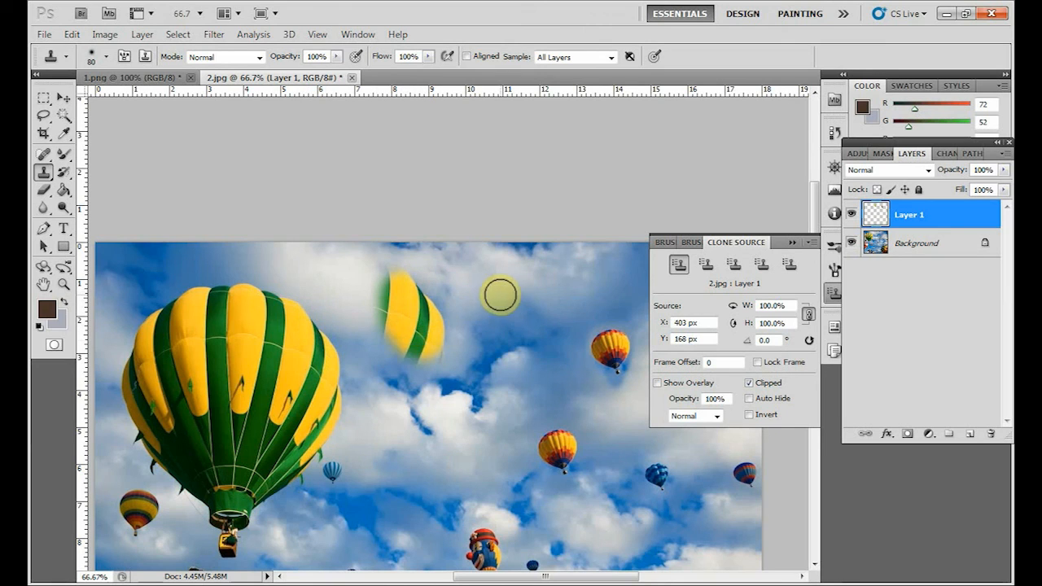
Clone three more patches of the green-and-yellow balloon into the sky around the first patch, keeping Show Overlay on.
click(656, 383)
drag(498, 292, 487, 286)
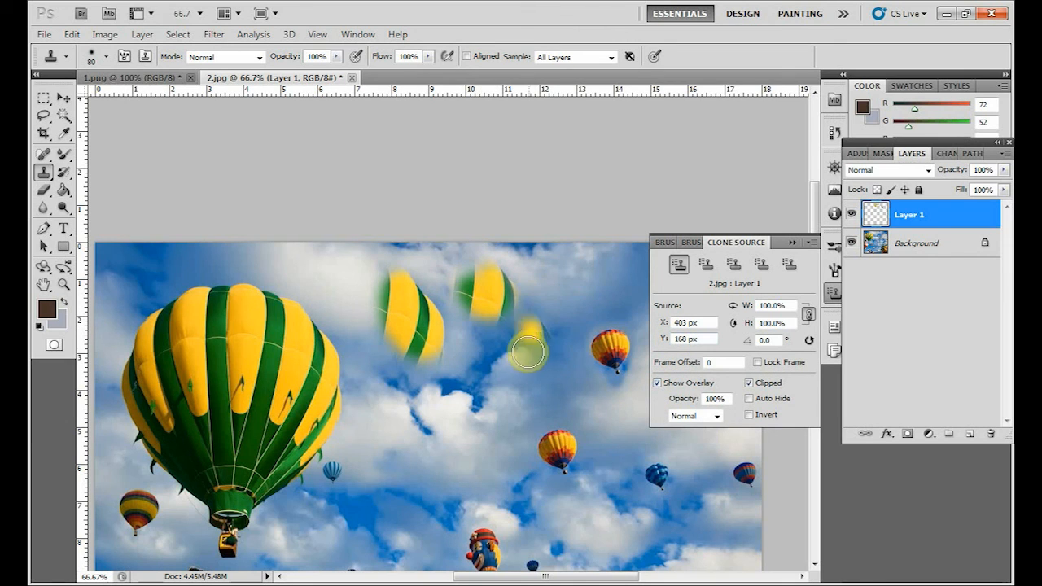
mouse_move(521, 346)
mouse_down()
mouse_move(489, 378)
mouse_move(511, 365)
mouse_up()
mouse_move(435, 432)
mouse_down()
mouse_move(416, 421)
mouse_move(421, 433)
mouse_up()
Step back through the history past the green-and-yellow balloon patches to the earlier multi-source clones.
click(64, 98)
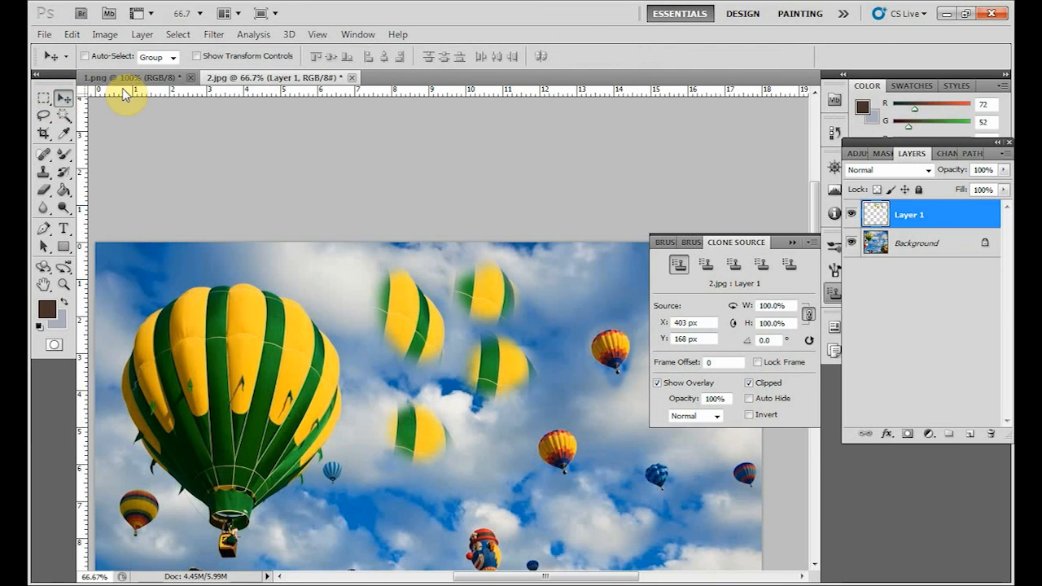
key(ctrl+minus)
key(ctrl+minus)
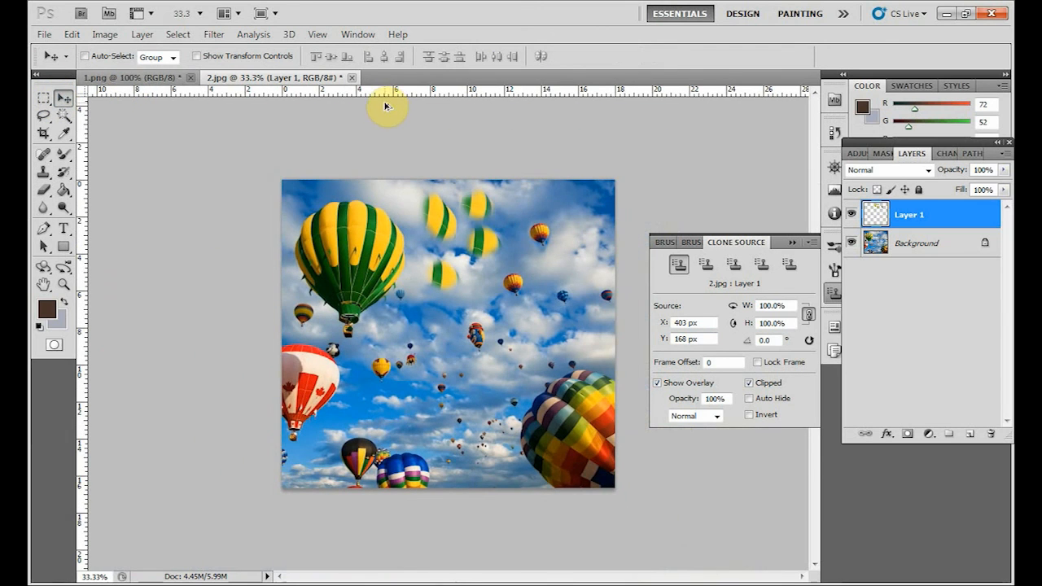
key(ctrl+alt+z)
key(ctrl+alt+z)
key(ctrl+alt+z)
key(ctrl+alt+z)
key(ctrl+alt+z)
key(shift+ctrl+z)
key(shift+ctrl+z)
key(shift+ctrl+z)
key(shift+ctrl+z)
key(shift+ctrl+z)
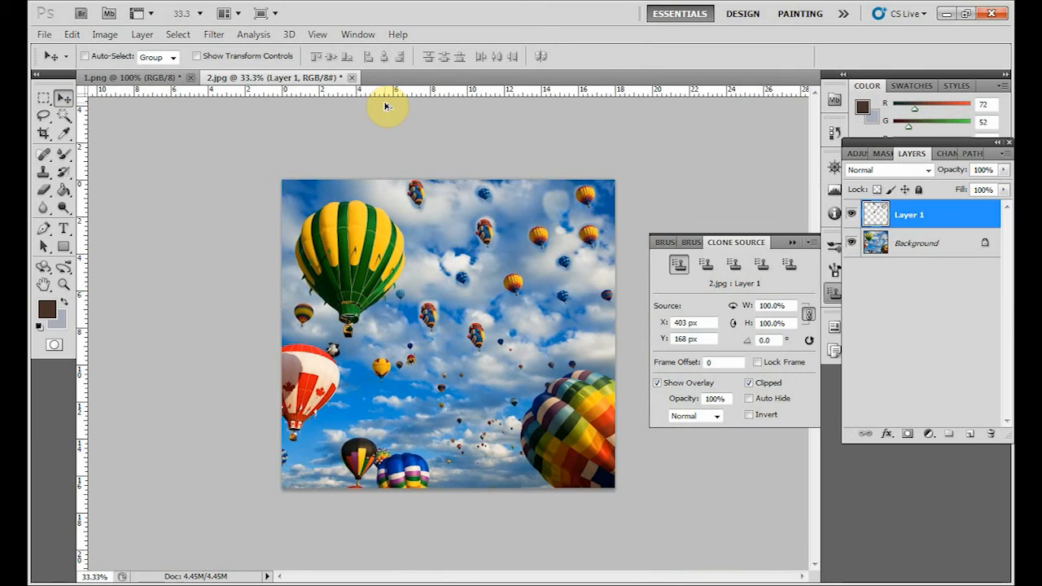
Delete Layer 1 with the cloned balloons, leaving only the Background, and reselect the Clone Stamp tool.
click(994, 436)
click(487, 225)
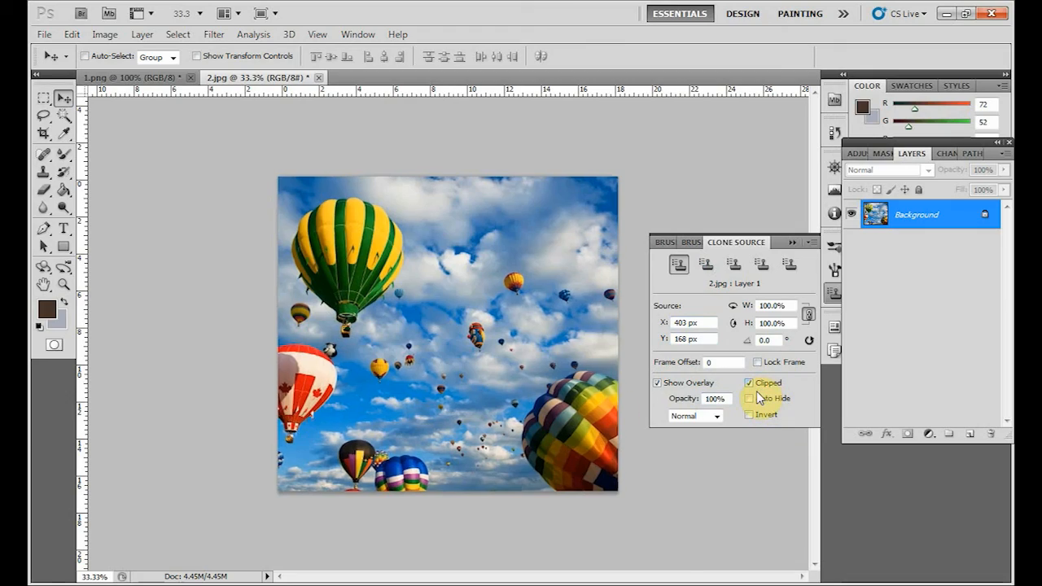
key(ctrl+plus)
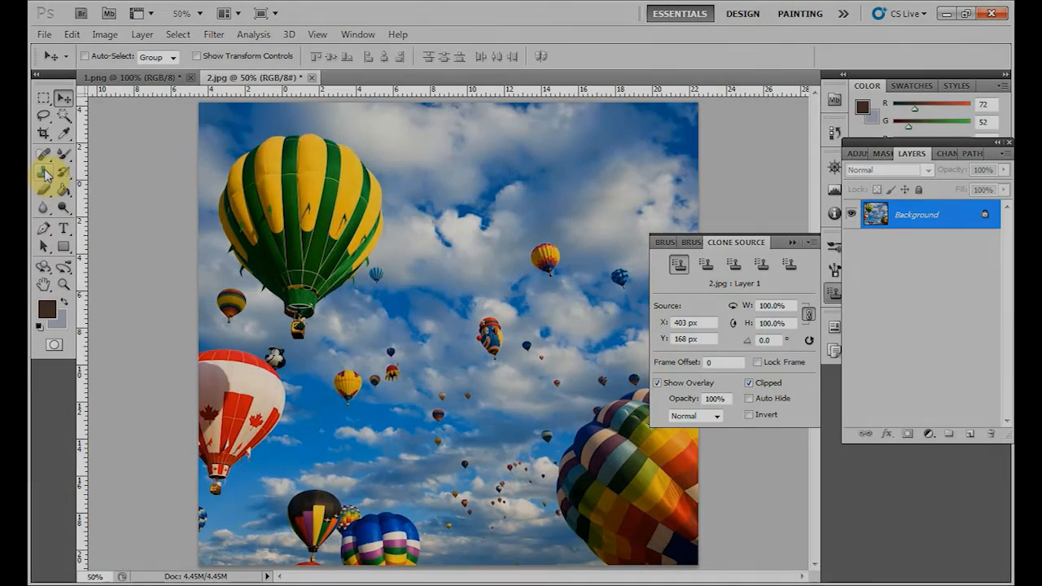
drag(43, 171, 98, 177)
click(97, 178)
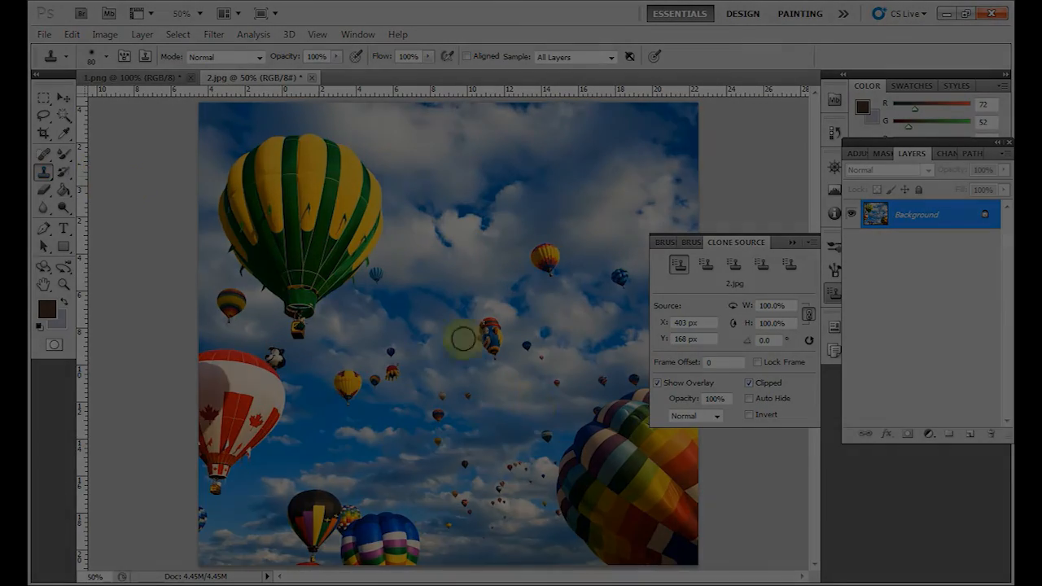